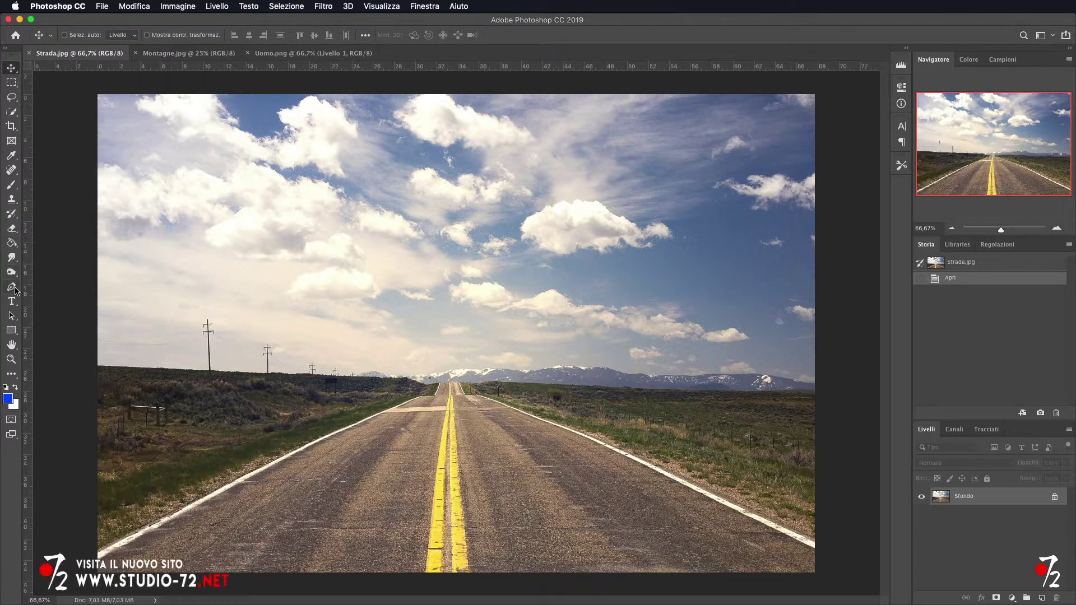
# Step: Start a Pen tool path along the road's left white line, tracing upward from the photo's lower left corner
pyautogui.click(12, 287)
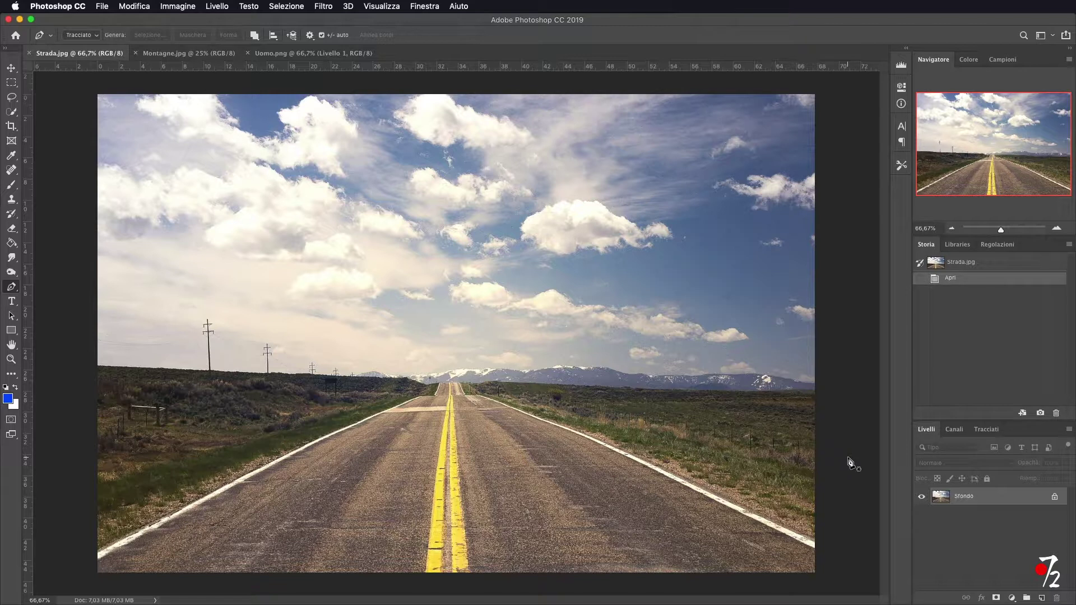
pyautogui.click(97, 554)
pyautogui.click(118, 538)
pyautogui.click(135, 531)
pyautogui.click(156, 521)
pyautogui.click(173, 513)
pyautogui.click(192, 504)
pyautogui.click(213, 491)
pyautogui.click(234, 481)
pyautogui.click(260, 467)
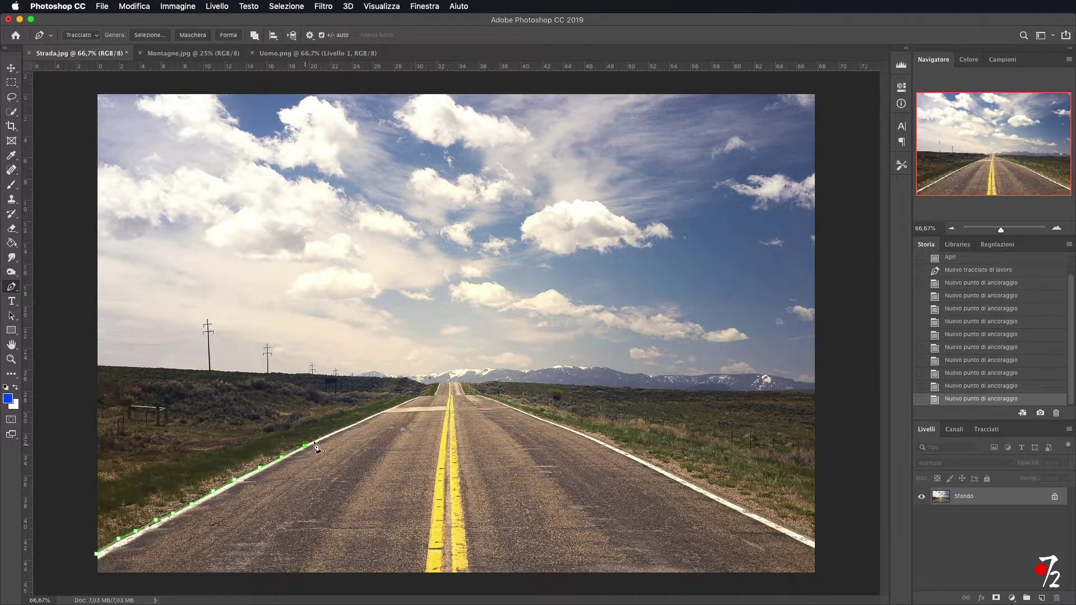
# Step: Continue the path with closely spaced anchor points along the left road edge toward the horizon
pyautogui.press('super+plus')
pyautogui.press('super+plus')
pyautogui.click(257, 430)
pyautogui.click(274, 424)
pyautogui.click(301, 414)
pyautogui.click(312, 410)
pyautogui.click(334, 400)
pyautogui.click(352, 393)
pyautogui.click(371, 386)
pyautogui.click(389, 381)
pyautogui.click(402, 382)
pyautogui.click(413, 381)
pyautogui.click(423, 382)
# Step: Carry the path around the narrow crest where the road meets the horizon
pyautogui.click(429, 365)
pyautogui.click(438, 346)
pyautogui.click(449, 341)
pyautogui.click(462, 341)
pyautogui.click(474, 340)
pyautogui.click(488, 340)
pyautogui.click(496, 340)
pyautogui.click(504, 360)
pyautogui.click(510, 373)
# Step: Trace the road's right edge from the crest down toward the photo's lower right corner
pyautogui.click(514, 379)
pyautogui.click(548, 377)
pyautogui.click(569, 385)
pyautogui.click(586, 389)
pyautogui.click(611, 399)
pyautogui.click(636, 409)
pyautogui.click(661, 419)
pyautogui.click(682, 426)
pyautogui.click(706, 435)
pyautogui.click(740, 446)
pyautogui.click(767, 457)
pyautogui.scroll(-5, 829, 479)
pyautogui.hscroll(6, 828, 479)
pyautogui.click(685, 351)
# Step: Finish the right edge and close the path by running it outside the canvas below the road
pyautogui.scroll(-5, 829, 480)
pyautogui.click(769, 420)
pyautogui.click(792, 496)
pyautogui.click(646, 553)
pyautogui.hscroll(-15, 473, 522)
pyautogui.click(261, 566)
pyautogui.click(264, 469)
pyautogui.click(352, 459)
pyautogui.click(952, 229)
pyautogui.click(1056, 228)
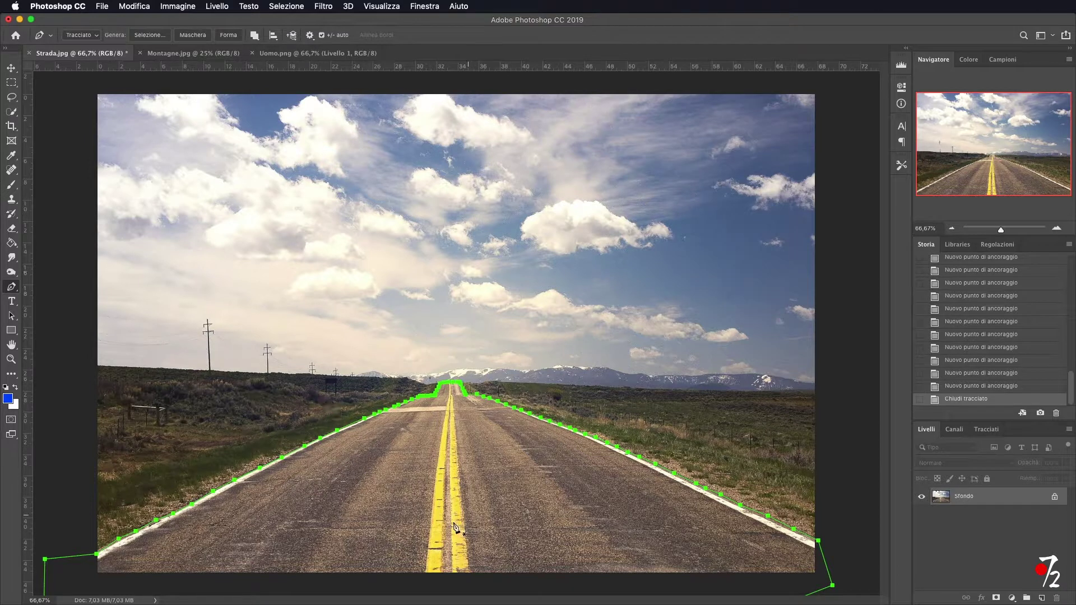
# Step: Convert the path to a new anti-aliased selection with a 0,1 px feather and mask the layer to the road
pyautogui.rightClick(477, 262)
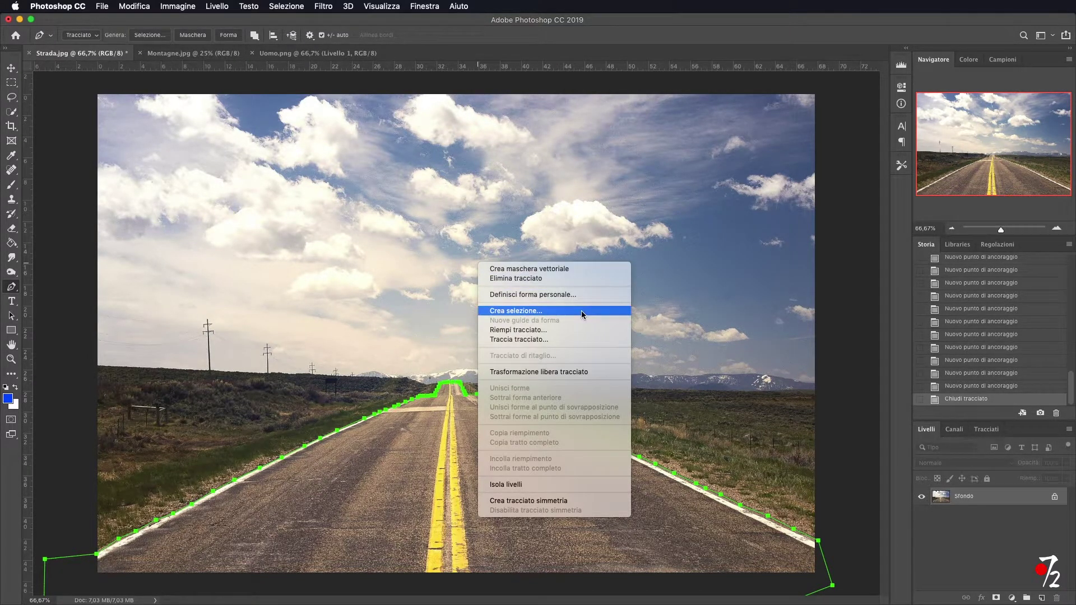
pyautogui.click(581, 310)
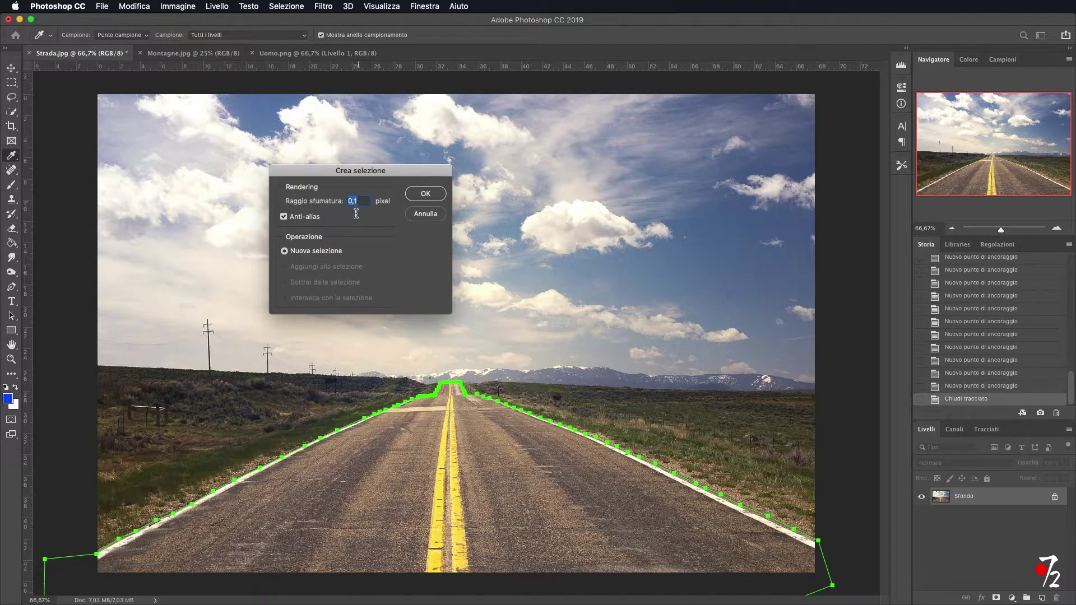
pyautogui.click(425, 194)
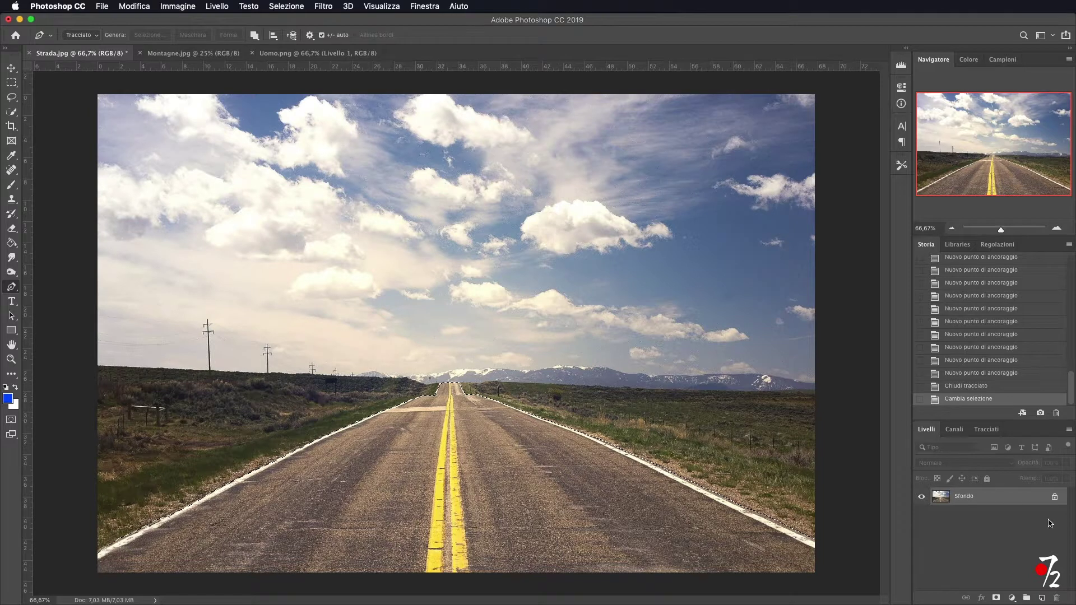
pyautogui.click(997, 599)
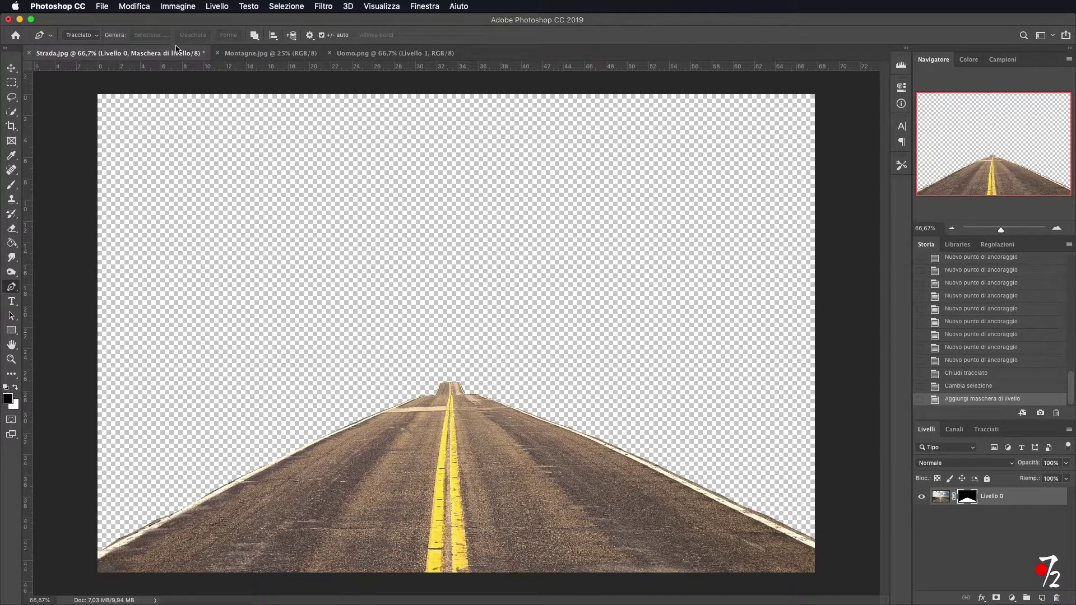
# Step: Bring the starry mountain image from Montagne.jpg into the Strada.jpg document as a new layer
pyautogui.click(254, 56)
pyautogui.click(11, 67)
pyautogui.moveTo(481, 265); pyautogui.dragTo(550, 289)
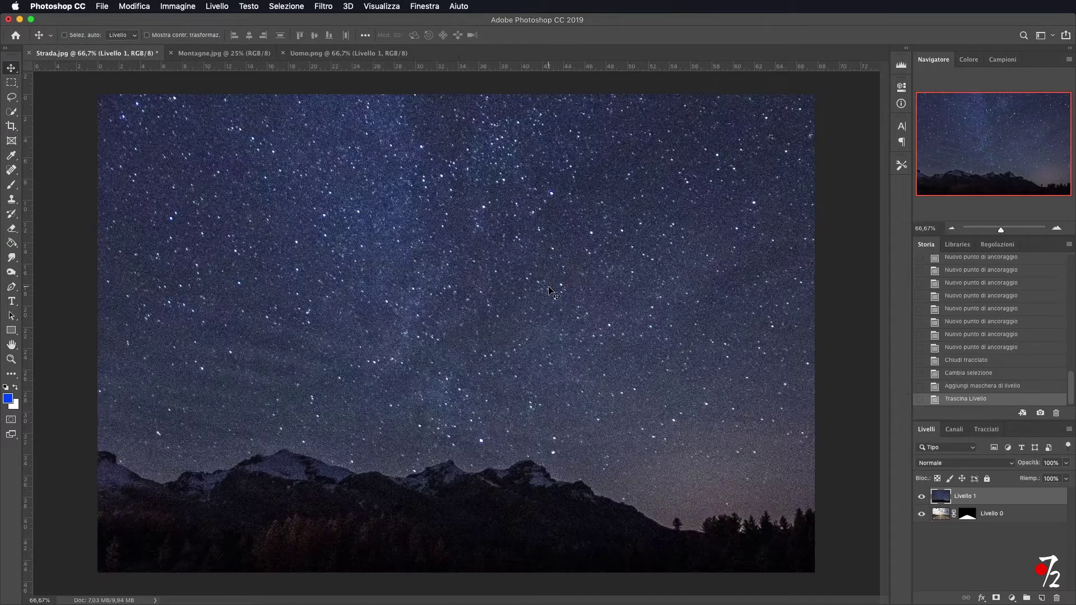
# Step: Scale the starry landscape to 57,19%, fit it over the canvas, and place its layer beneath the road layer
pyautogui.click(951, 230)
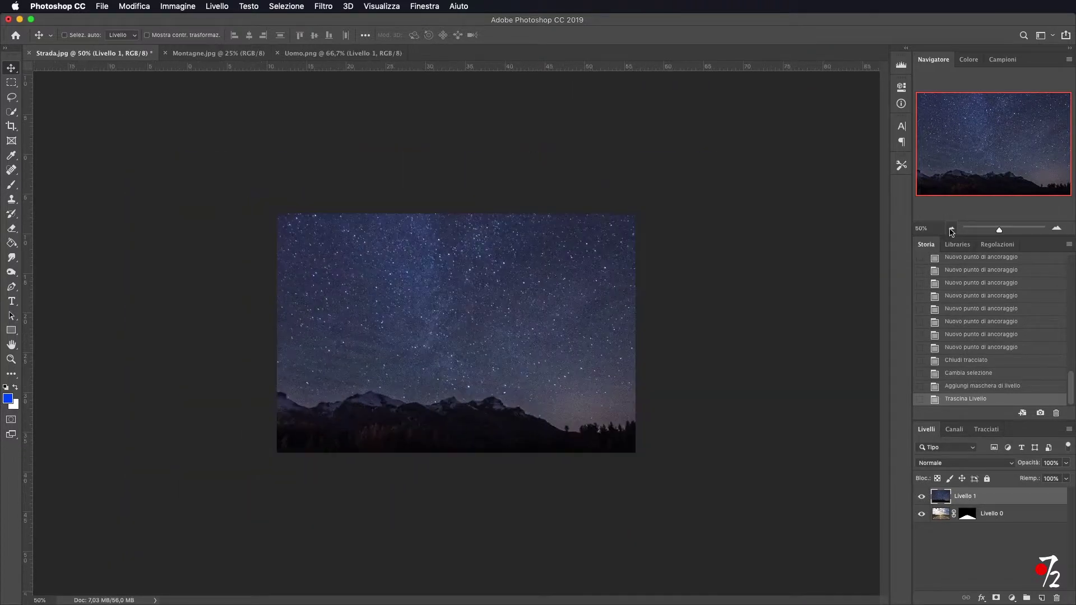
pyautogui.press('super+t')
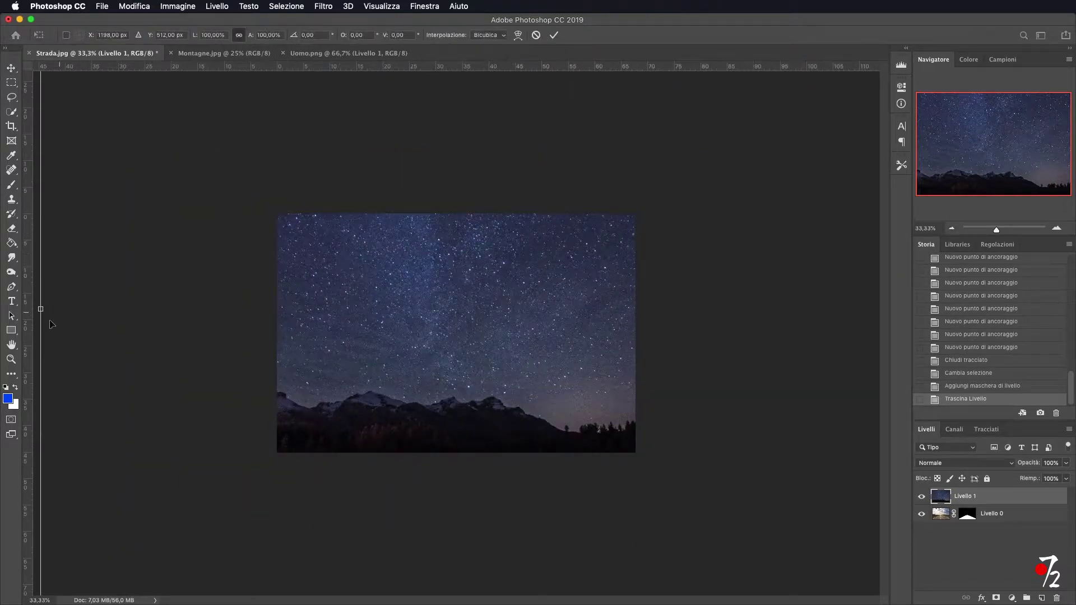
pyautogui.moveTo(43, 308); pyautogui.dragTo(435, 318)
pyautogui.moveTo(803, 250); pyautogui.dragTo(506, 211)
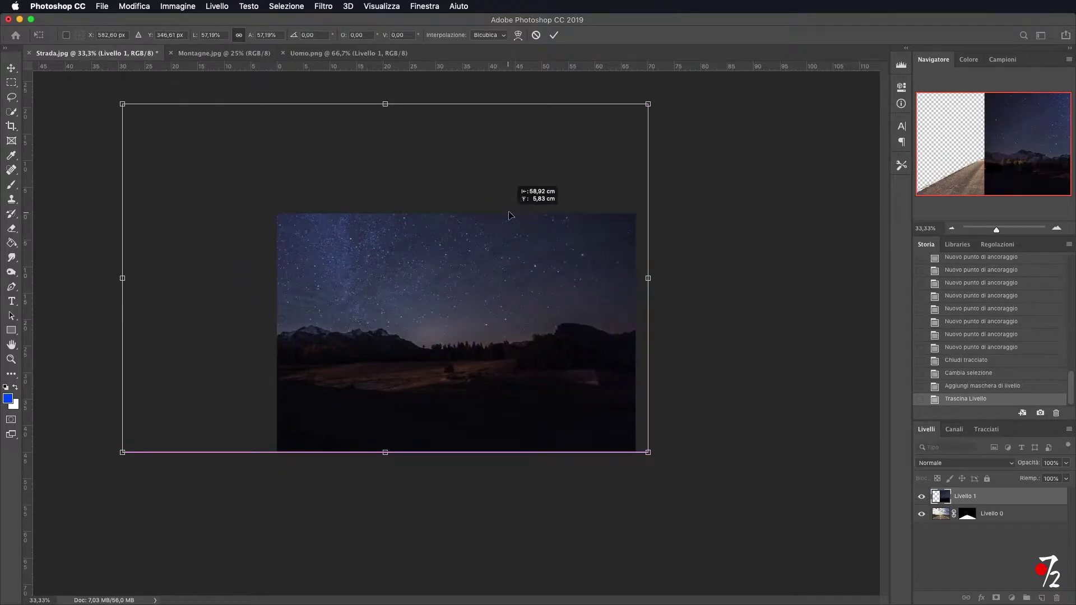
pyautogui.click(554, 35)
pyautogui.moveTo(989, 497); pyautogui.dragTo(989, 527)
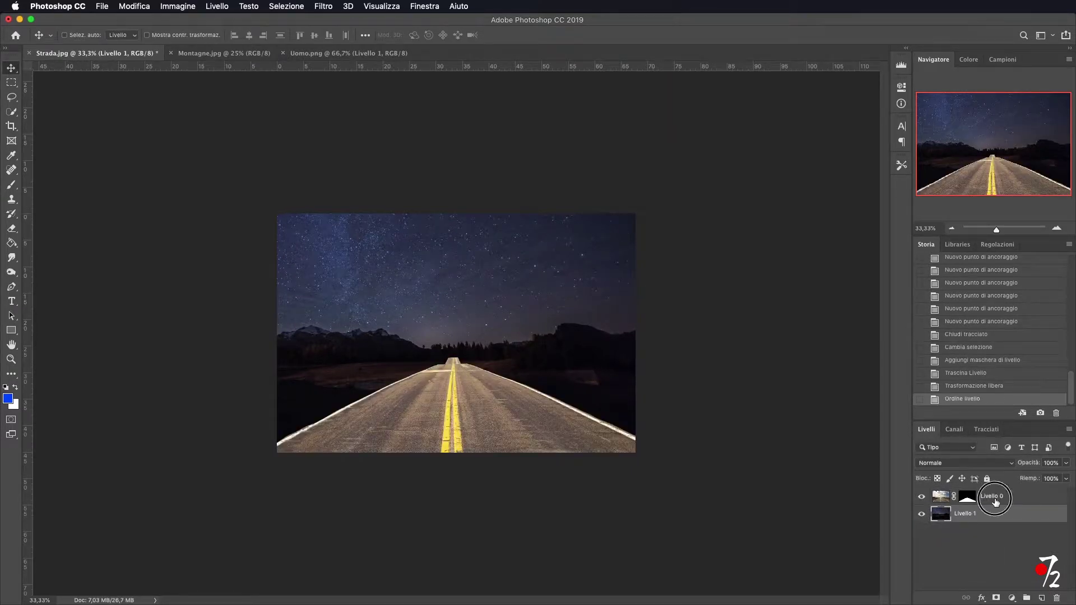
# Step: Rename the road layer Strada and the night landscape layer Paesaggio
pyautogui.doubleClick(995, 496)
pyautogui.write('Strada')
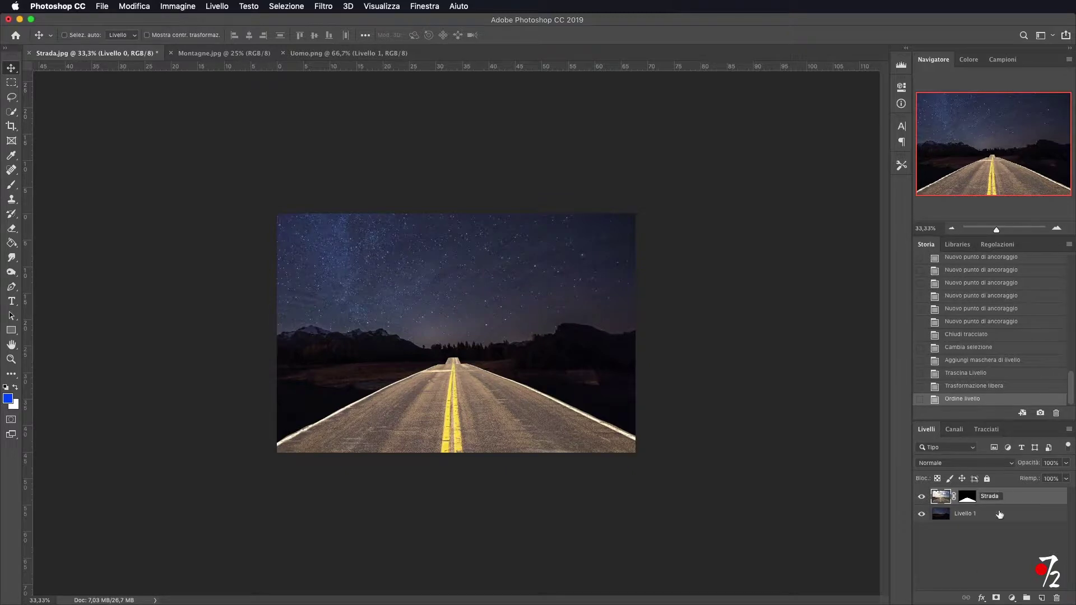
pyautogui.press('Return')
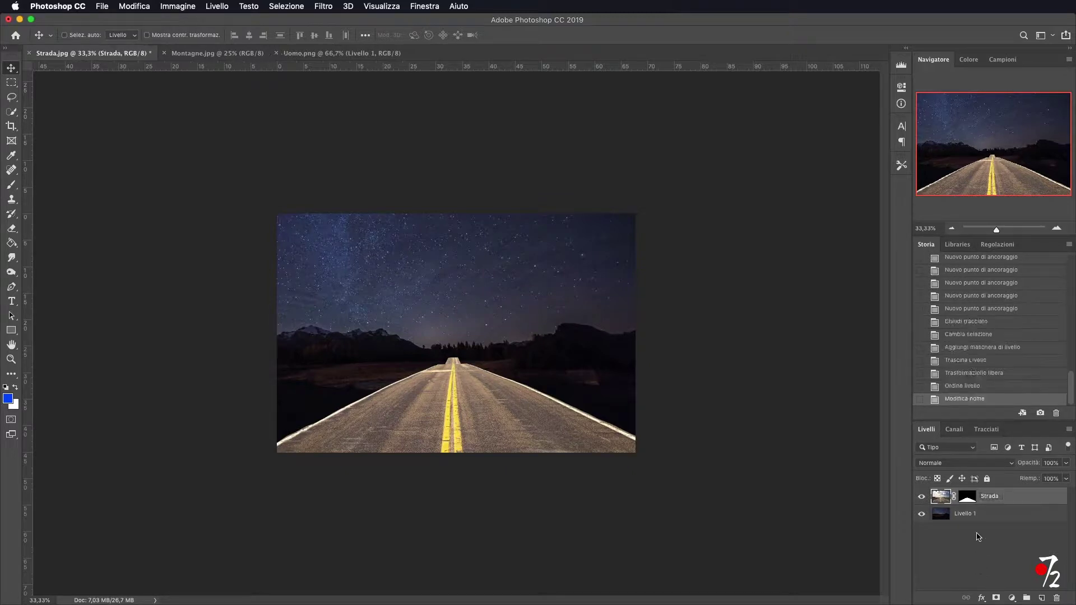
pyautogui.doubleClick(965, 515)
pyautogui.write('Pae')
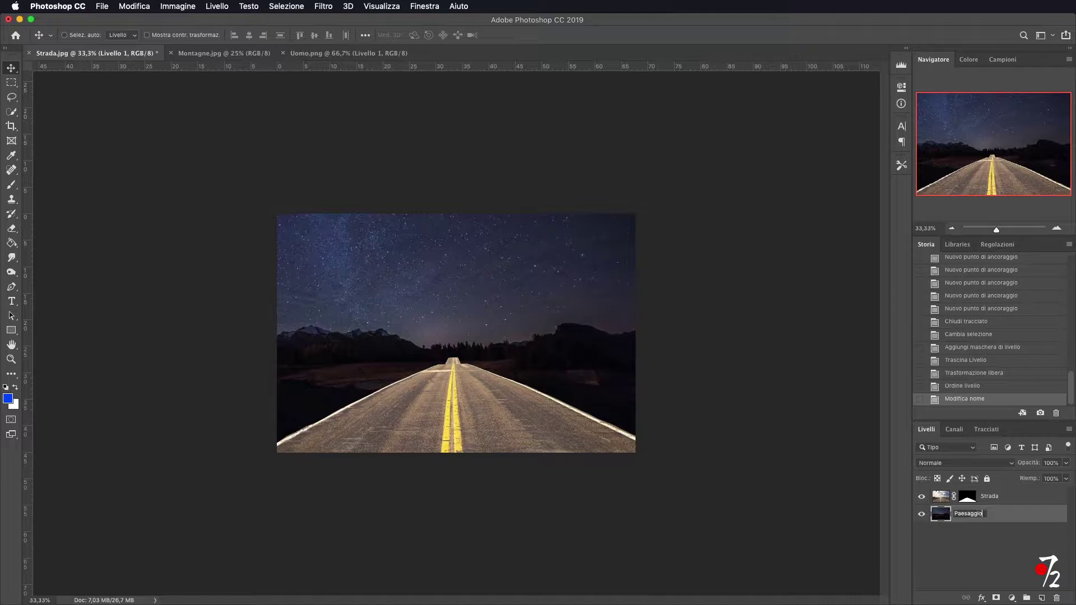
pyautogui.write('saggio')
pyautogui.press('Return')
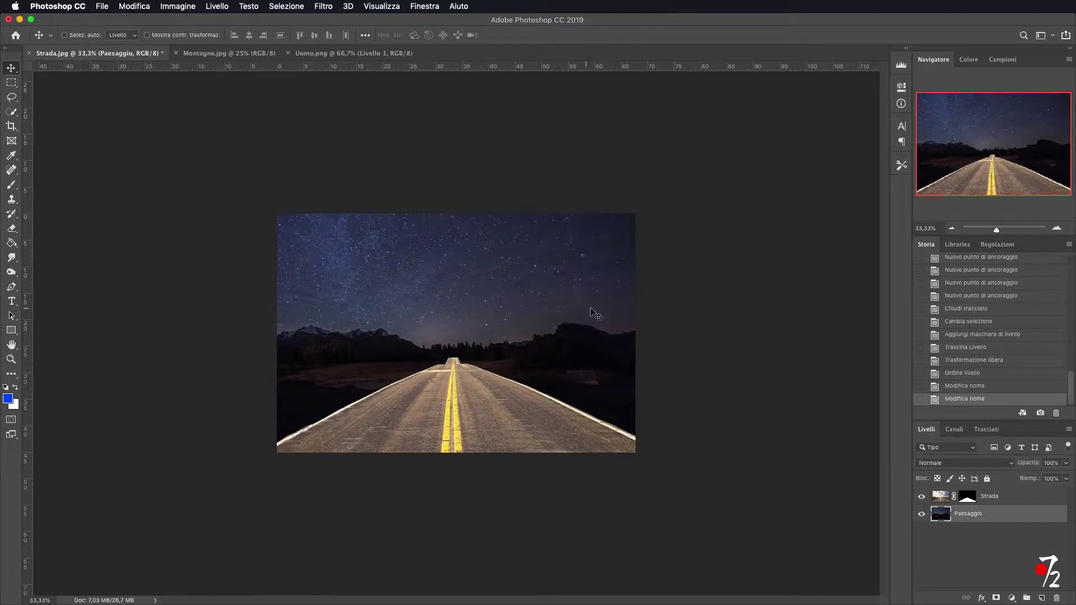
# Step: Nudge the Paesaggio layer slightly so its horizon lines up with the far end of the road
pyautogui.moveTo(492, 314); pyautogui.dragTo(489, 320)
pyautogui.click(1057, 229)
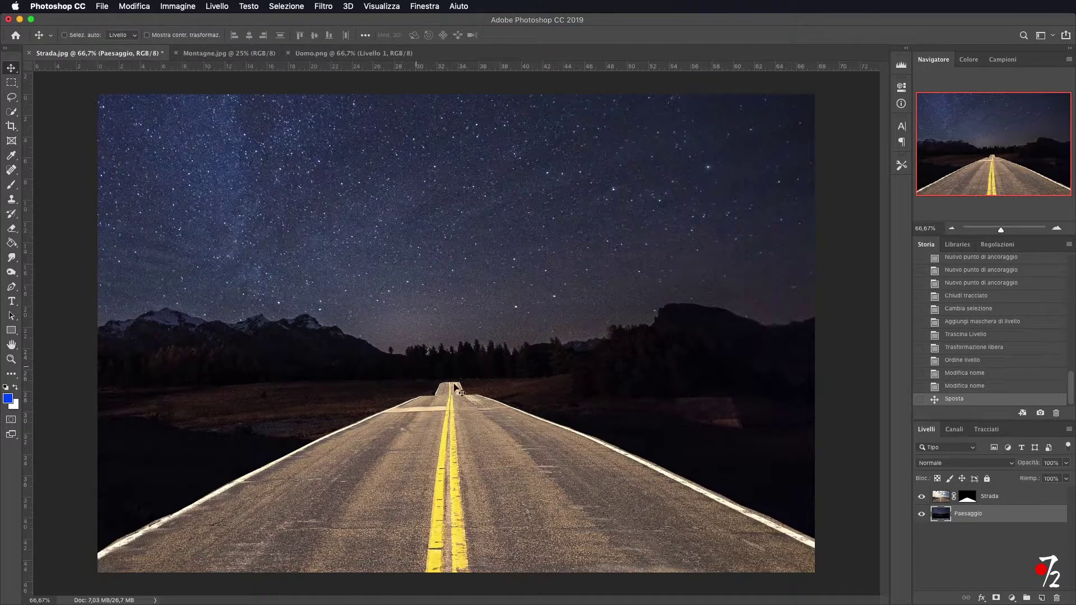
pyautogui.click(509, 380)
pyautogui.moveTo(509, 381); pyautogui.dragTo(510, 386)
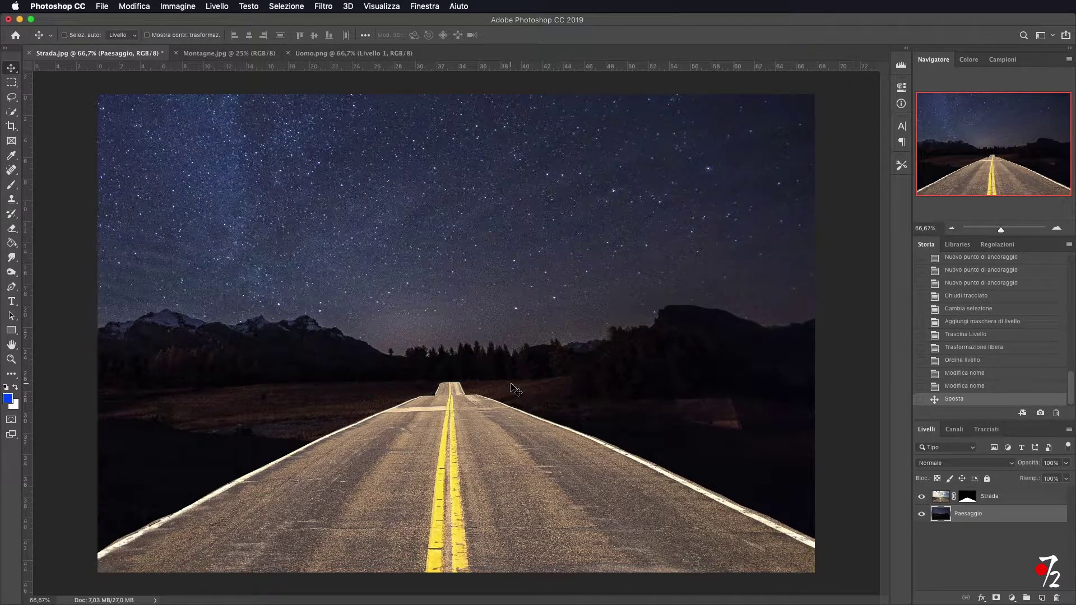
pyautogui.click(950, 229)
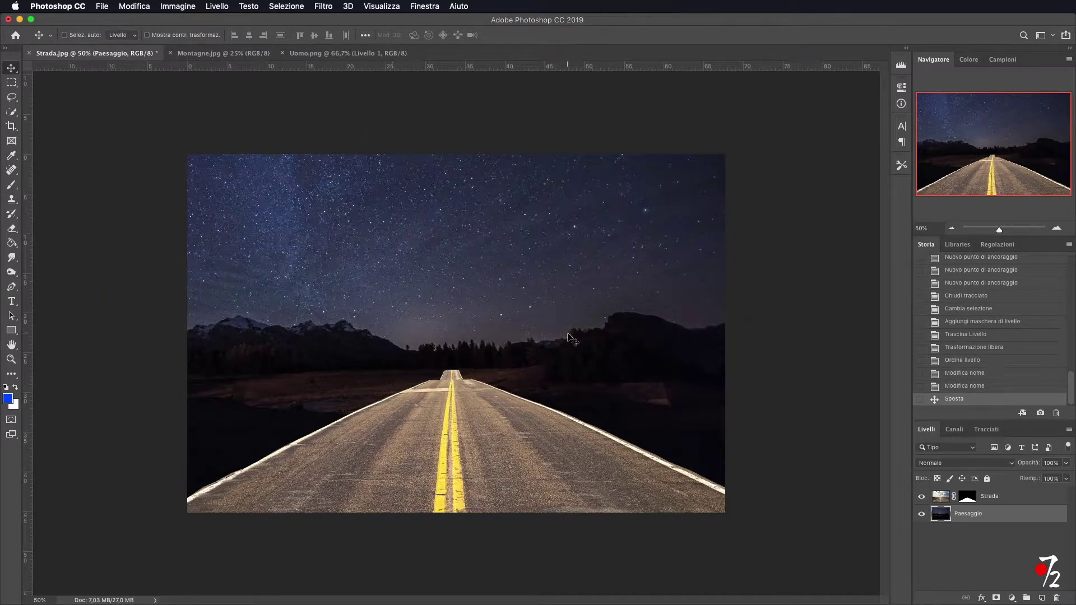
# Step: Add a Curves adjustment layer above Paesaggio and clip it to that layer
pyautogui.click(1005, 515)
pyautogui.click(1011, 598)
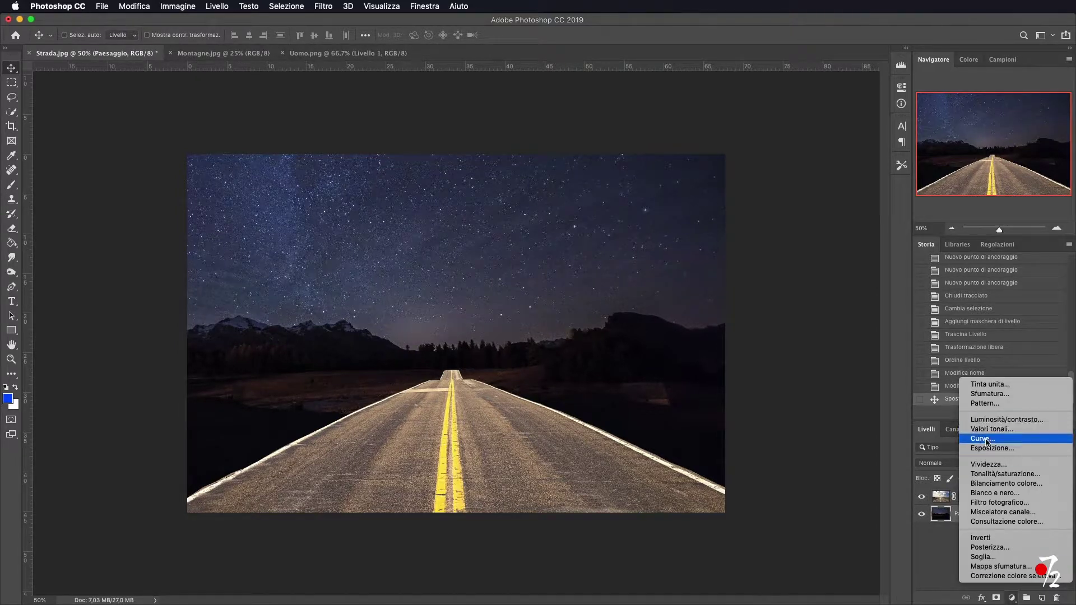
pyautogui.click(1009, 443)
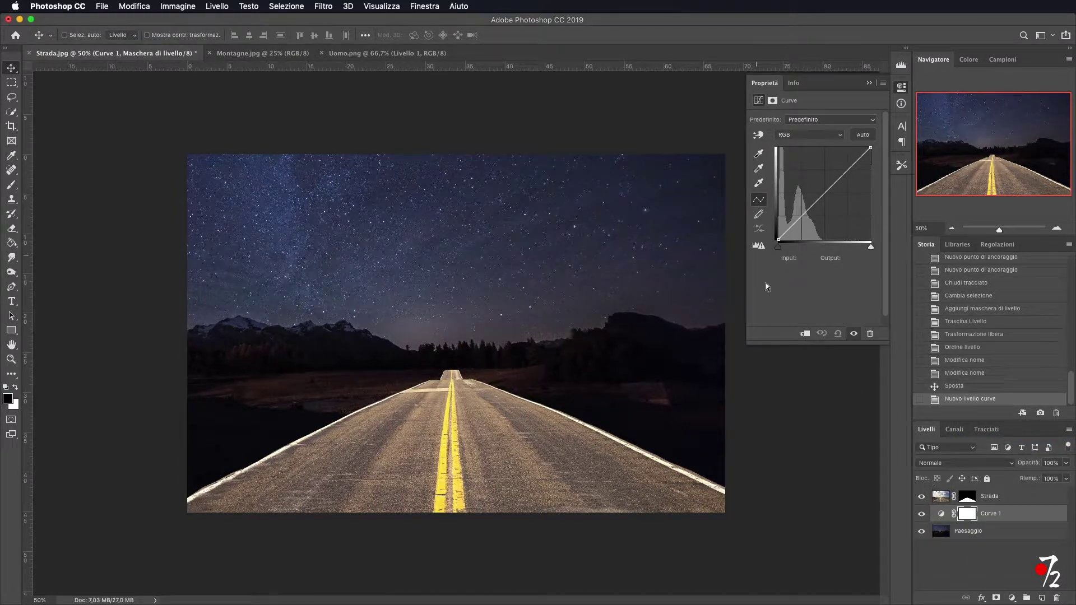
pyautogui.click(805, 334)
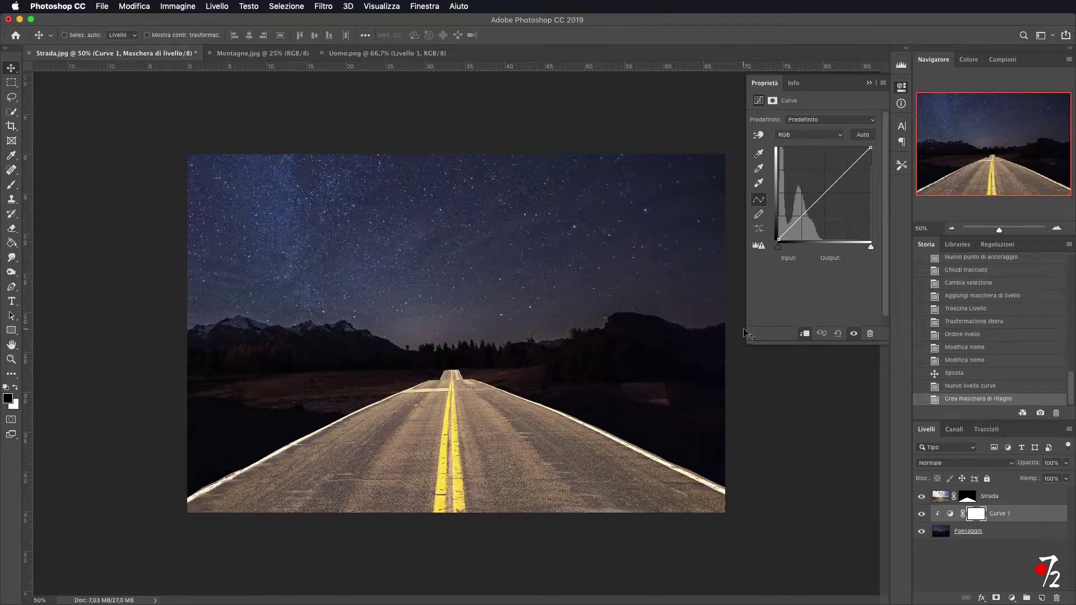
# Step: Darken the landscape by lowering the RGB curve's white end and setting a midpoint at input 123, output 71
pyautogui.moveTo(871, 148); pyautogui.dragTo(867, 176)
pyautogui.moveTo(822, 207); pyautogui.dragTo(823, 214)
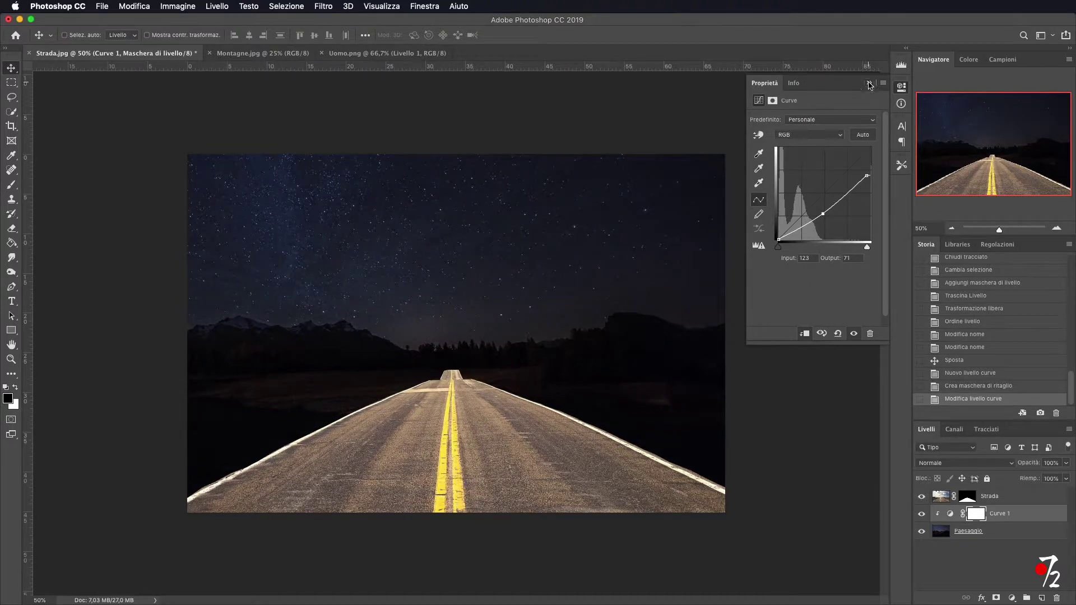
pyautogui.click(870, 83)
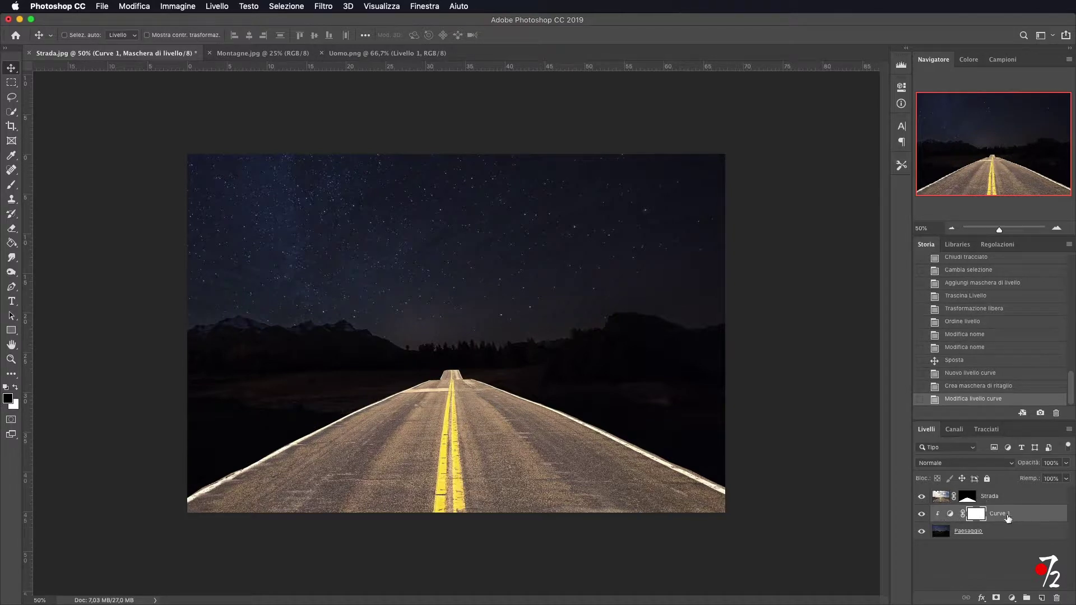
# Step: Set up a soft round brush at 910 px with 0% hardness and 19% opacity for the Curves mask
pyautogui.click(12, 187)
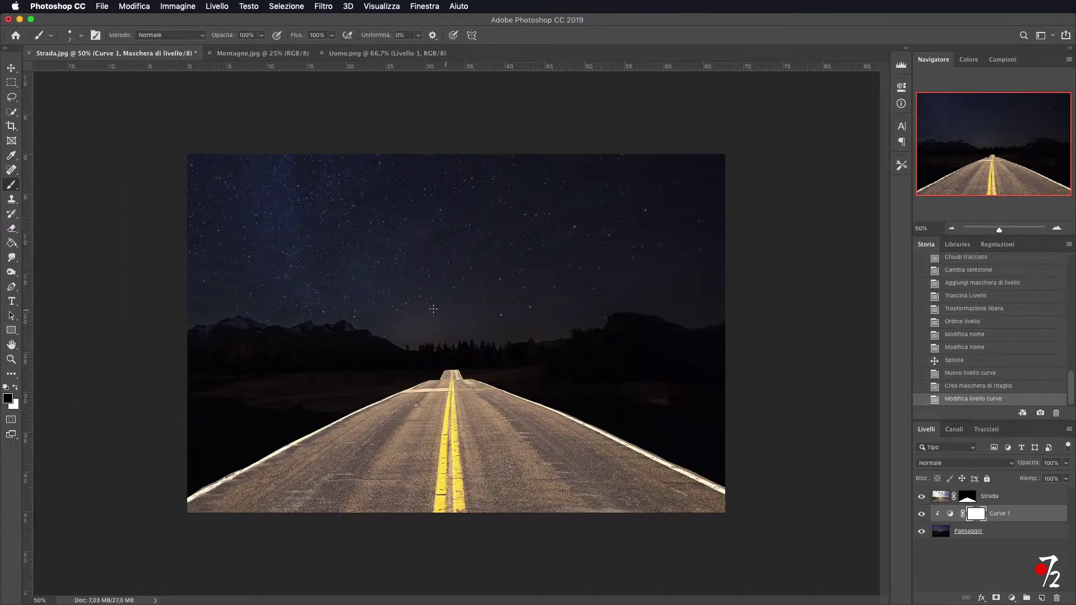
pyautogui.moveTo(426, 309); pyautogui.dragTo(538, 302)
pyautogui.rightClick(546, 291)
pyautogui.click(587, 366)
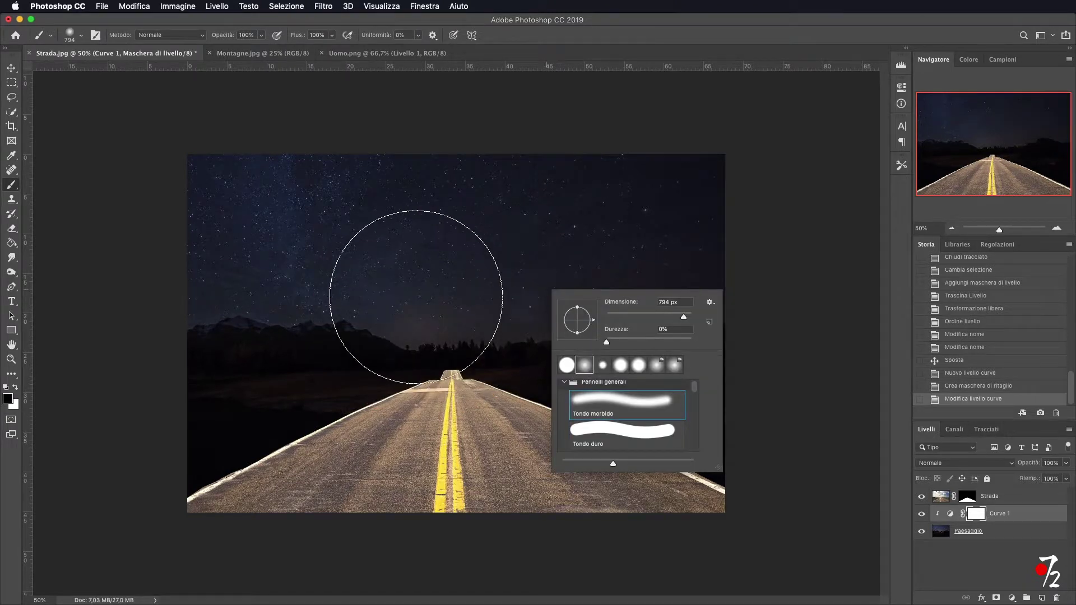
pyautogui.moveTo(438, 308); pyautogui.dragTo(454, 308)
pyautogui.click(260, 36)
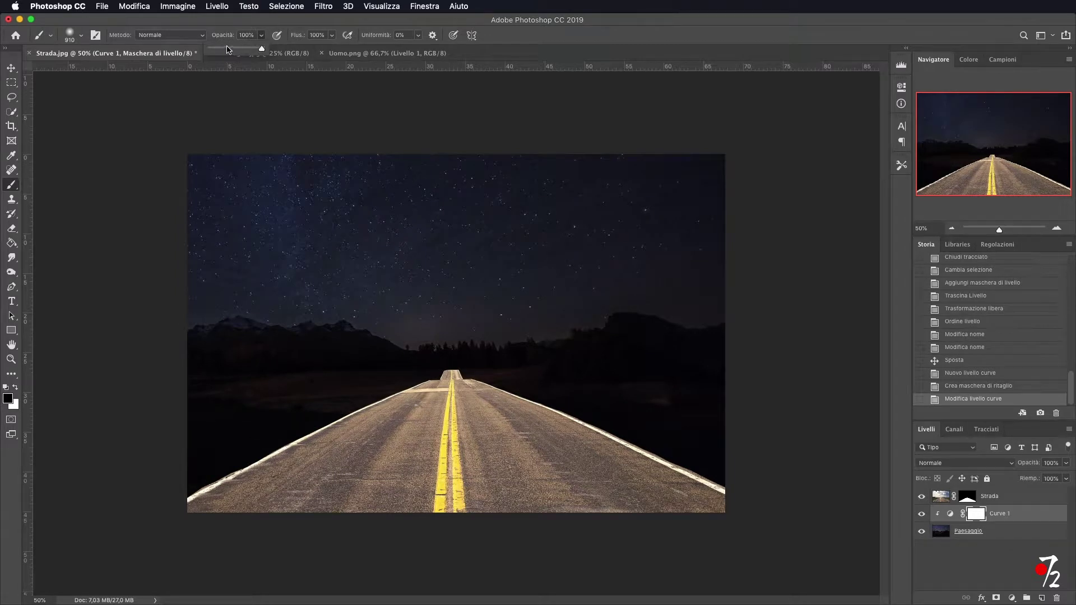
pyautogui.moveTo(226, 50); pyautogui.dragTo(220, 49)
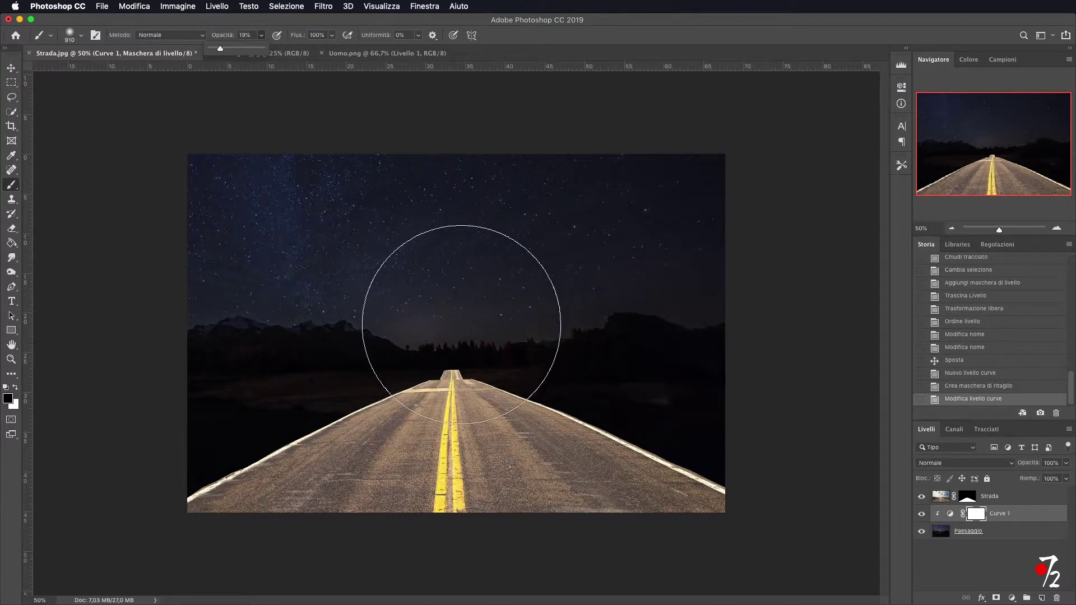
# Step: Paint black on the Curves mask over the horizon glow and the Milky Way to restore their brightness
pyautogui.click(431, 282)
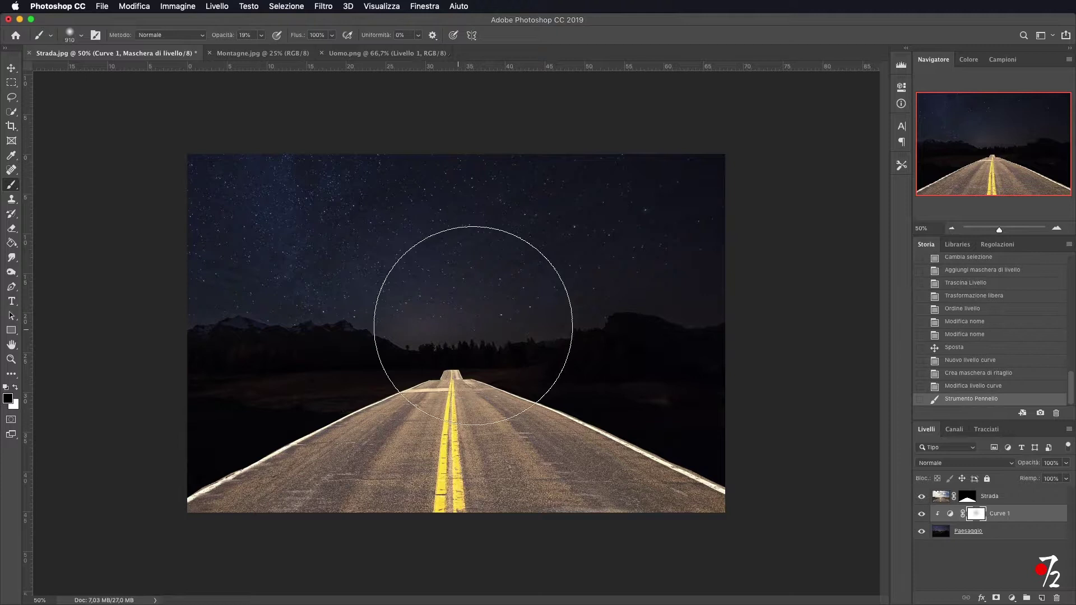
pyautogui.click(479, 324)
pyautogui.click(410, 311)
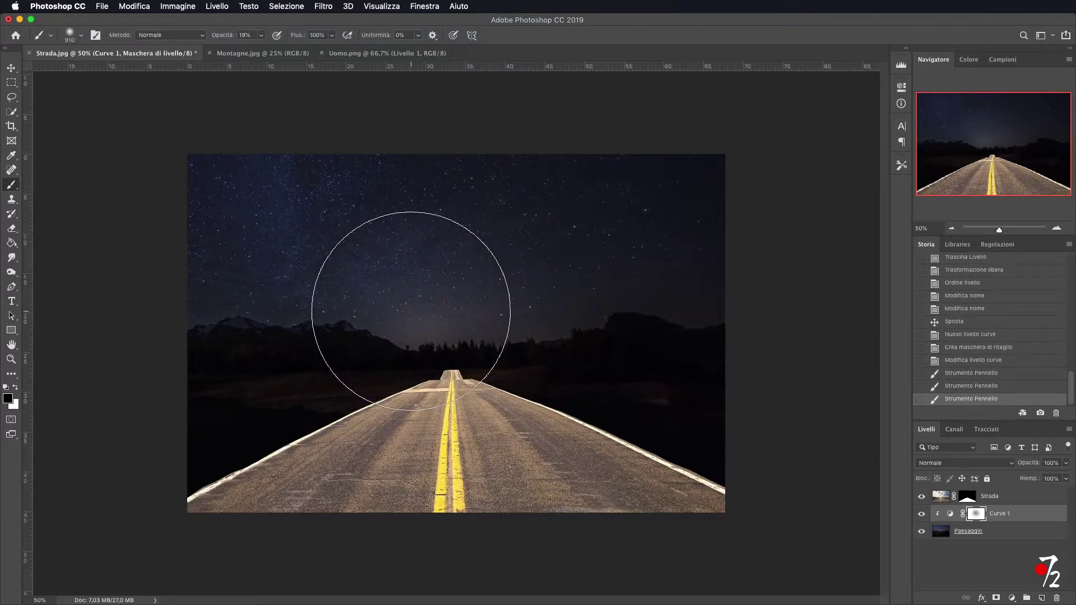
pyautogui.click(288, 252)
pyautogui.click(285, 252)
pyautogui.click(542, 340)
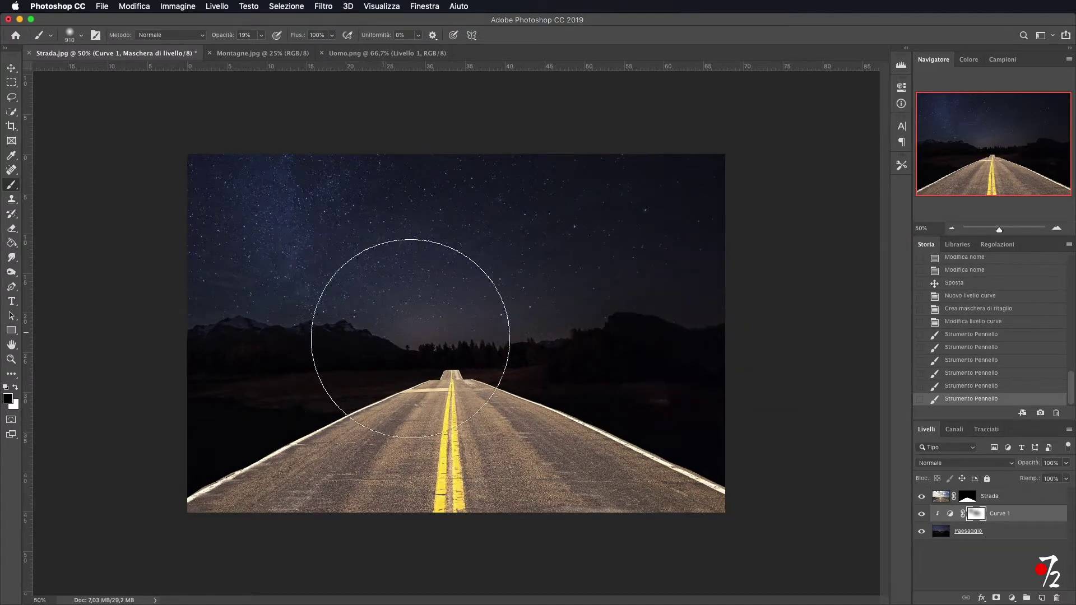
pyautogui.click(13, 67)
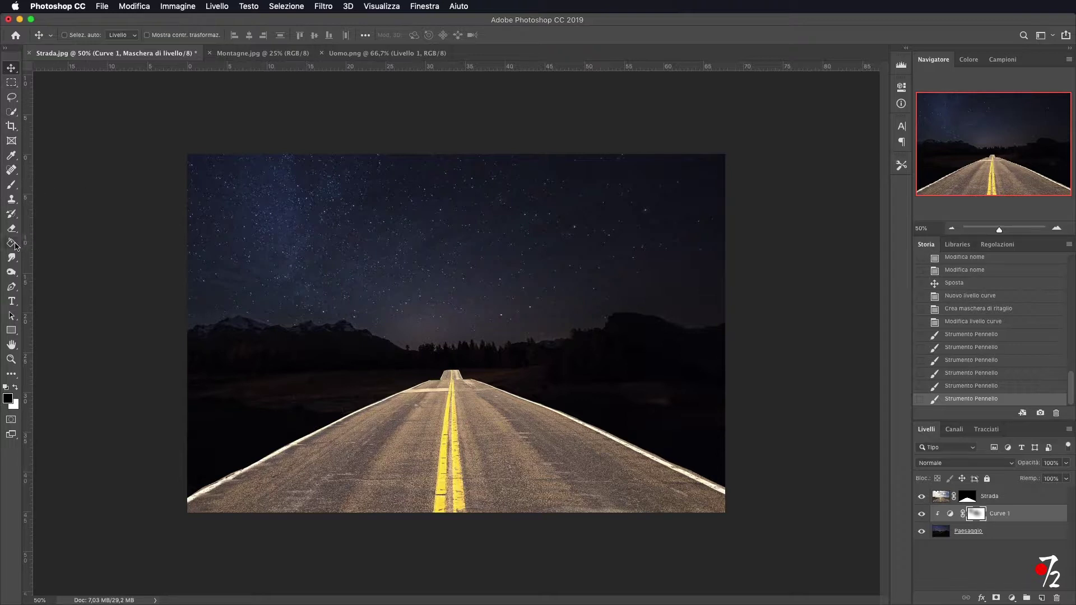
pyautogui.click(11, 184)
pyautogui.moveTo(288, 240); pyautogui.dragTo(385, 264)
pyautogui.moveTo(440, 311)
pyautogui.mouseDown()
pyautogui.moveTo(482, 318)
pyautogui.moveTo(470, 314)
pyautogui.mouseUp()
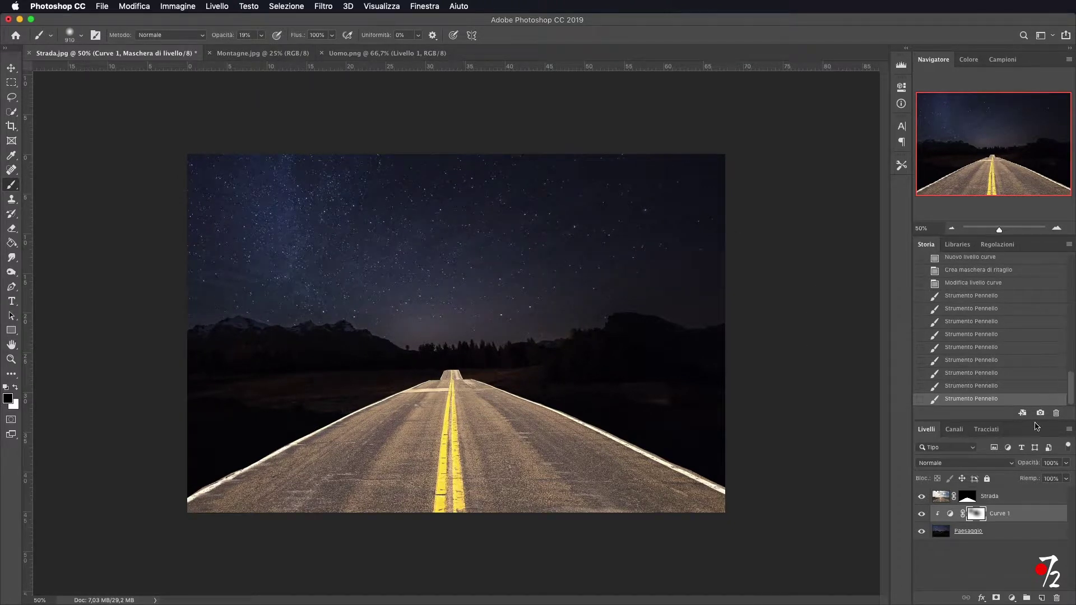
# Step: Add a Color Balance adjustment layer above the Curves layer
pyautogui.click(1011, 598)
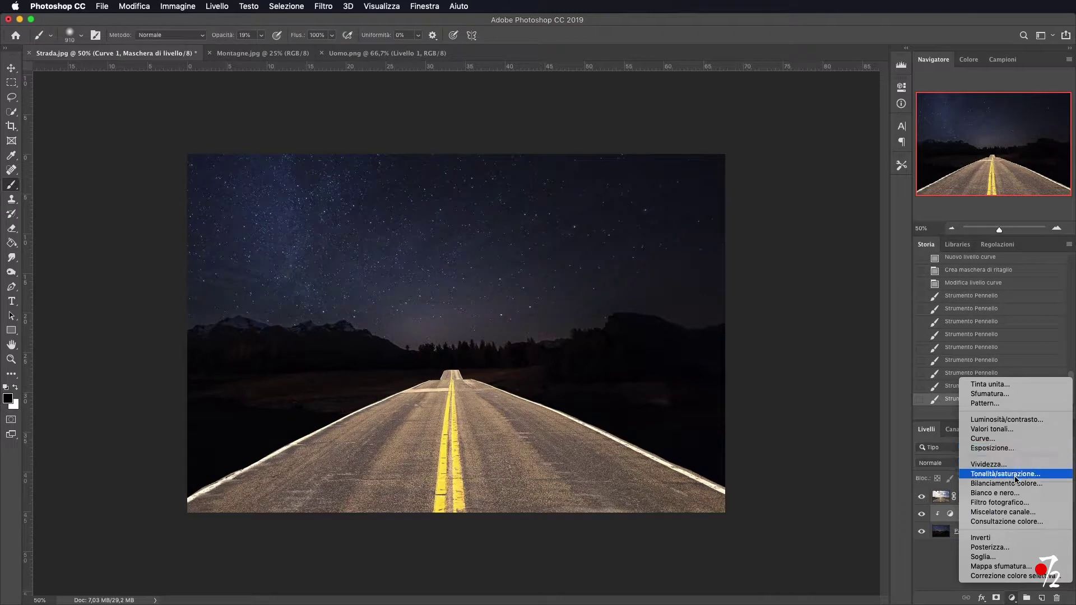
pyautogui.press('Escape')
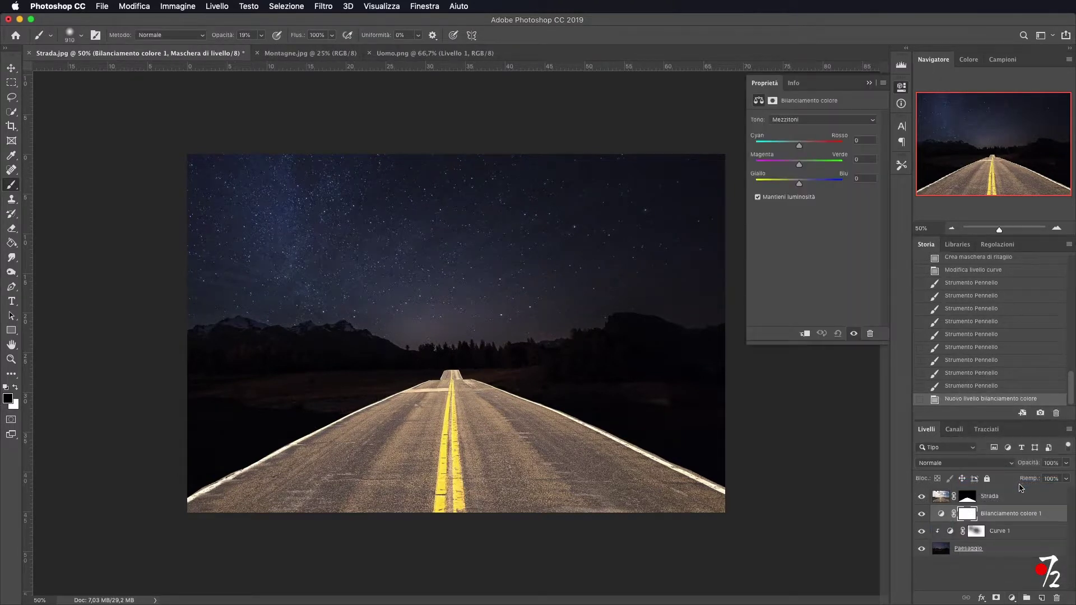
# Step: Clip the Color Balance layer to the landscape layers and shift its midtones toward cyan and blue
pyautogui.click(805, 334)
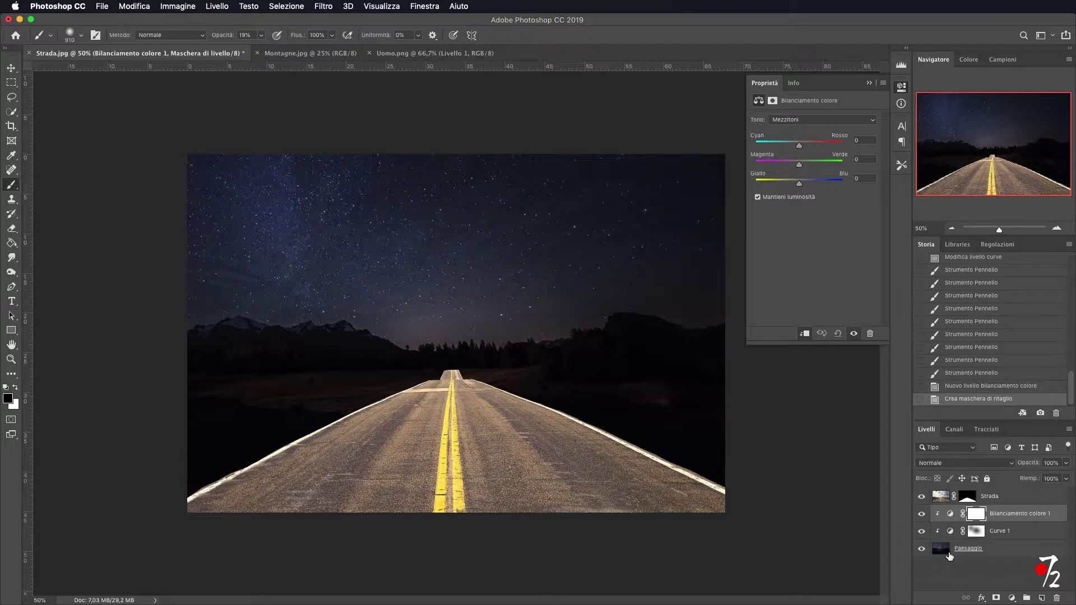
pyautogui.moveTo(799, 147); pyautogui.dragTo(790, 147)
pyautogui.moveTo(803, 187); pyautogui.dragTo(816, 188)
pyautogui.moveTo(790, 146); pyautogui.dragTo(822, 186)
pyautogui.click(869, 82)
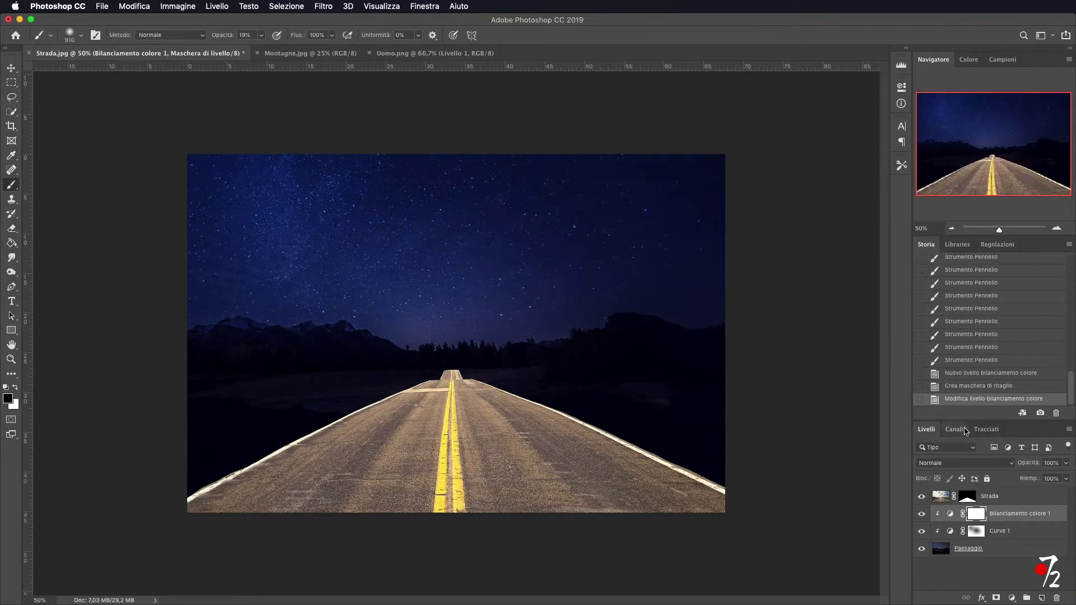
# Step: Add a Curves layer clipped to the Strada layer and darken it by lowering the white end and setting a point at input 142, output 61
pyautogui.click(1022, 498)
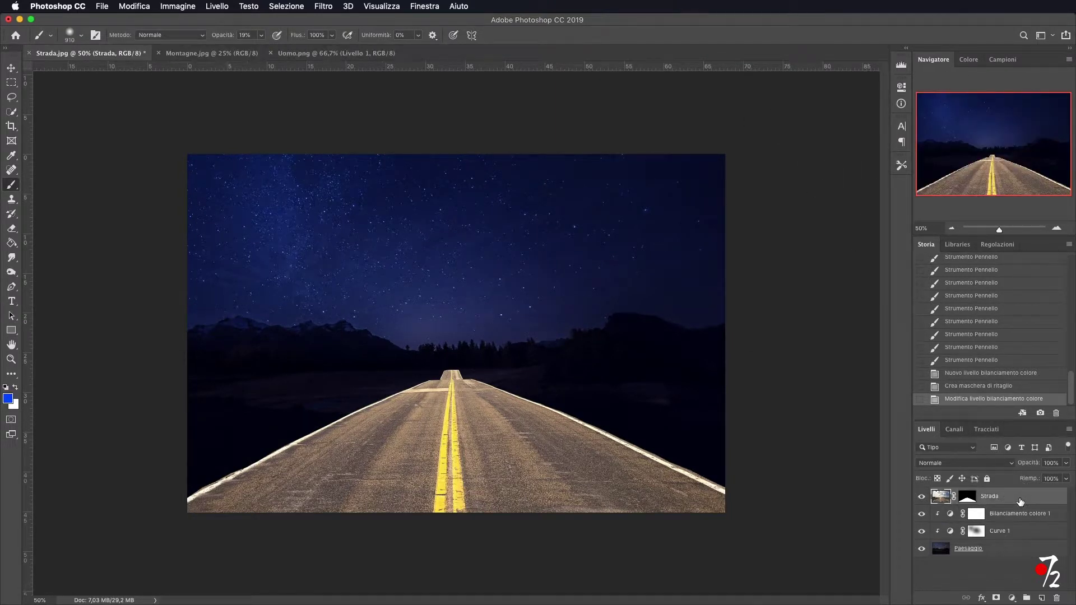
pyautogui.click(1012, 599)
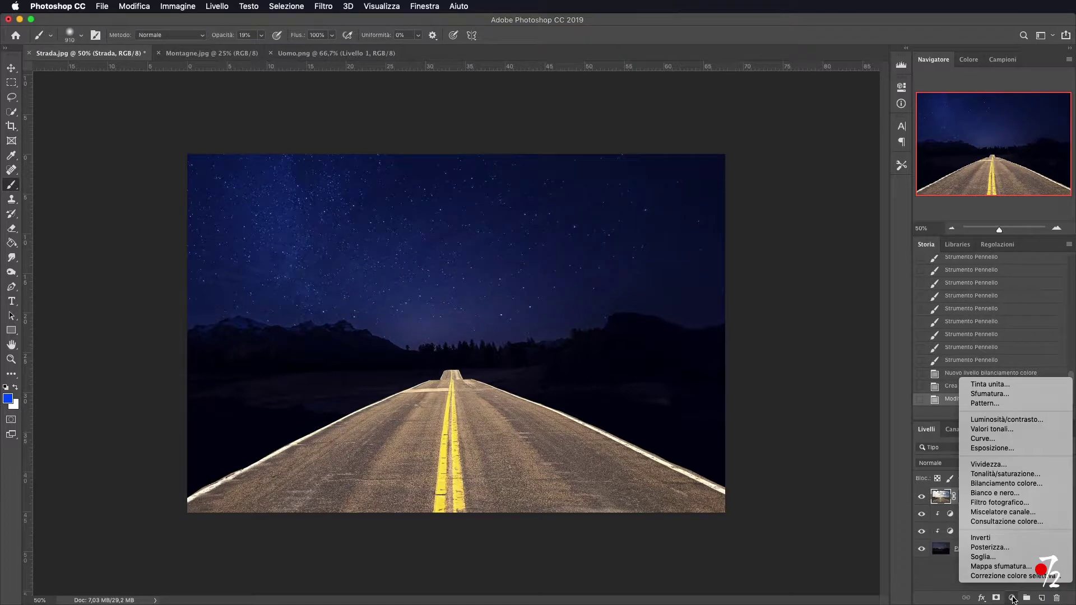
pyautogui.click(1003, 439)
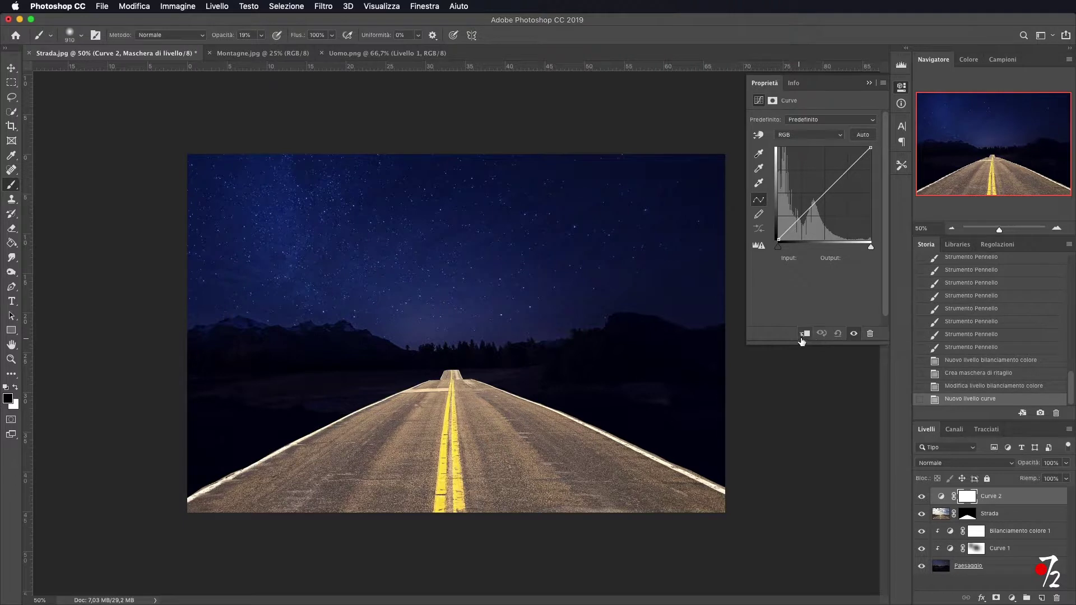
pyautogui.click(805, 335)
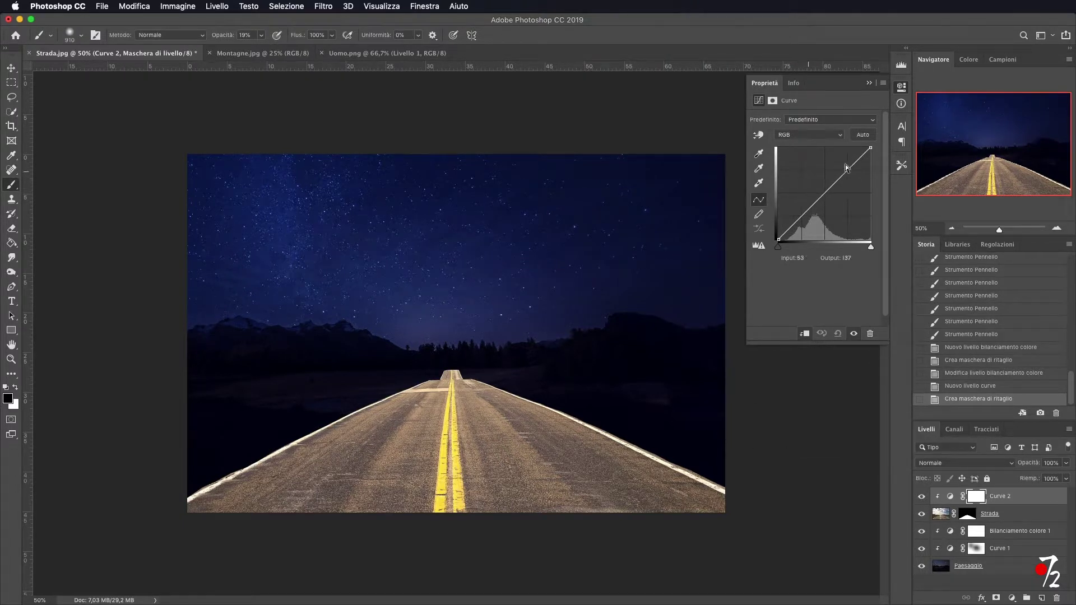
pyautogui.moveTo(870, 148); pyautogui.dragTo(830, 218)
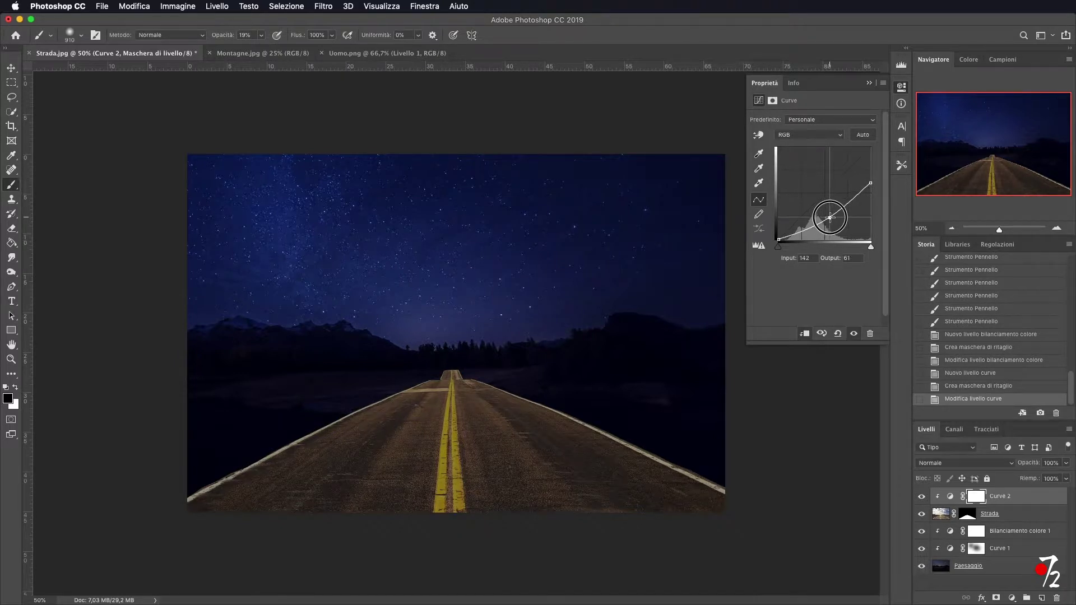
pyautogui.click(870, 85)
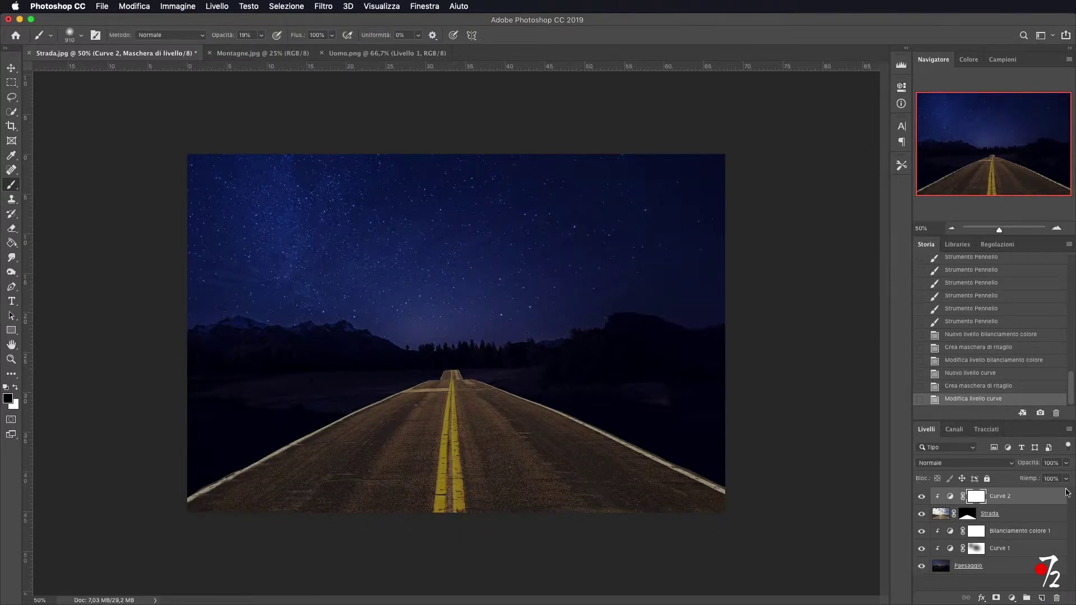
# Step: Add a Color Balance layer clipped to the road with midtones at Cyan-Red -13 and Yellow-Blue +26
pyautogui.click(1012, 598)
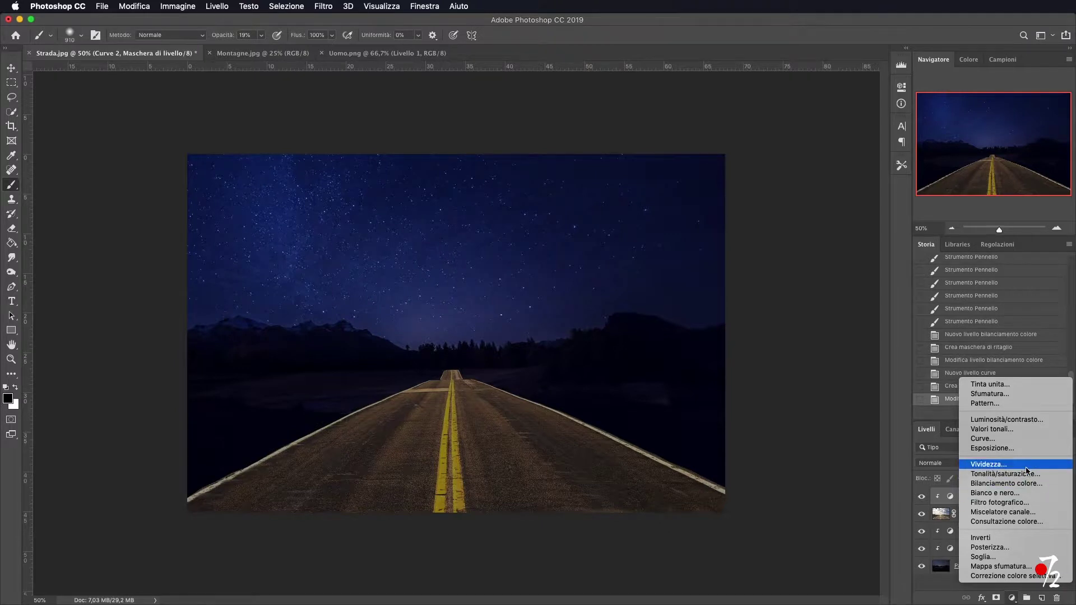
pyautogui.click(1027, 484)
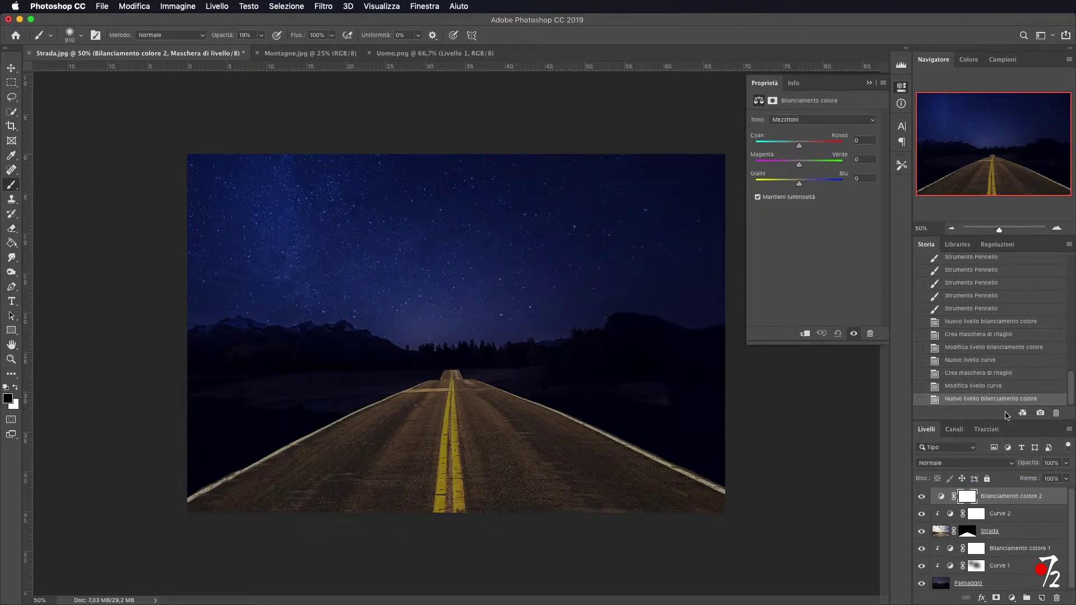
pyautogui.click(805, 335)
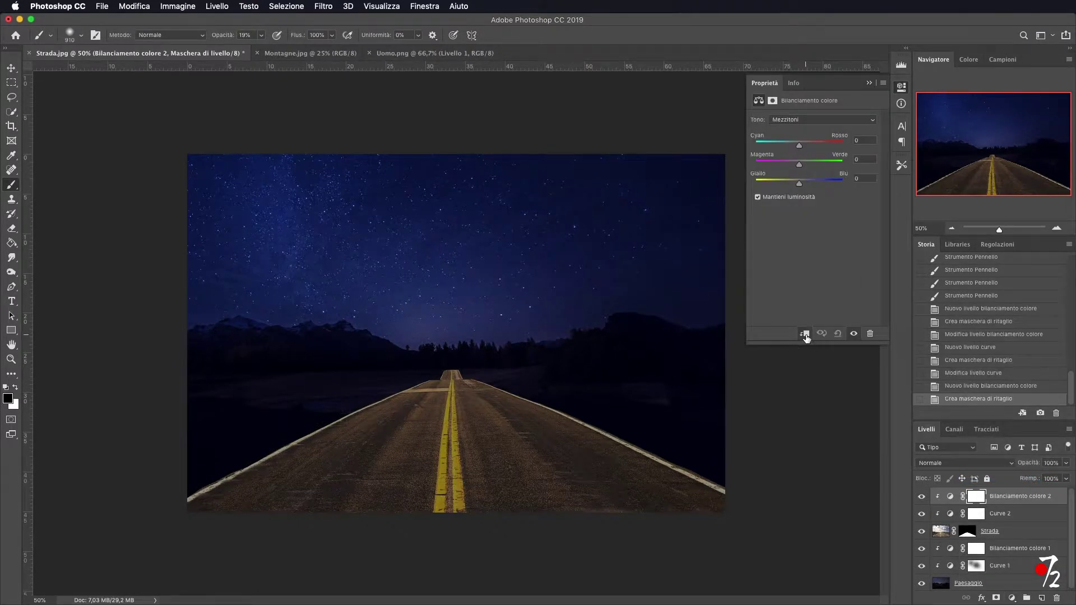
pyautogui.moveTo(799, 144); pyautogui.dragTo(793, 147)
pyautogui.moveTo(799, 184); pyautogui.dragTo(811, 190)
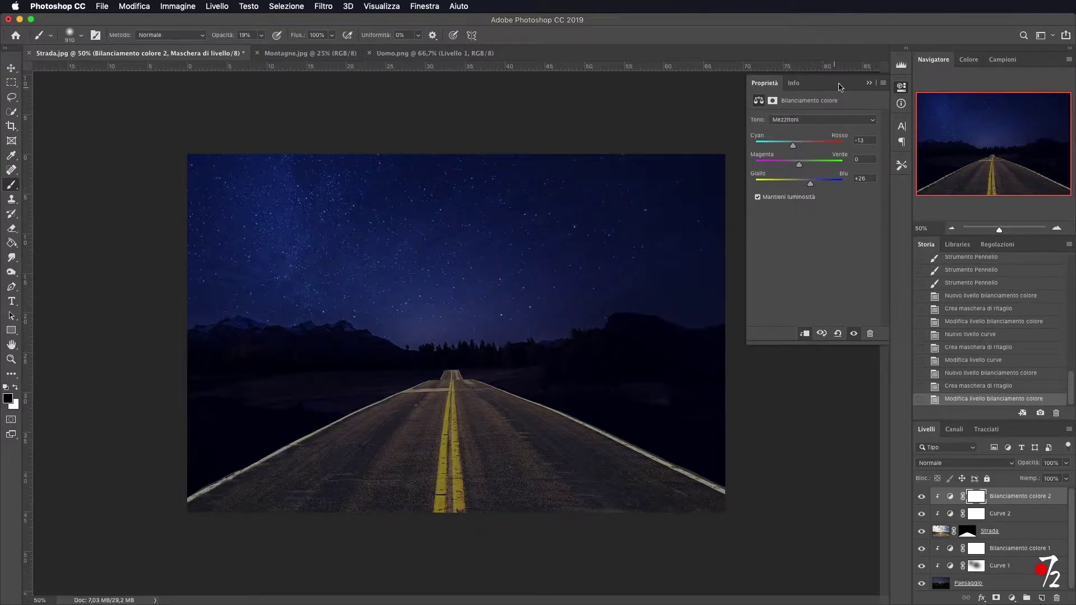
pyautogui.click(869, 83)
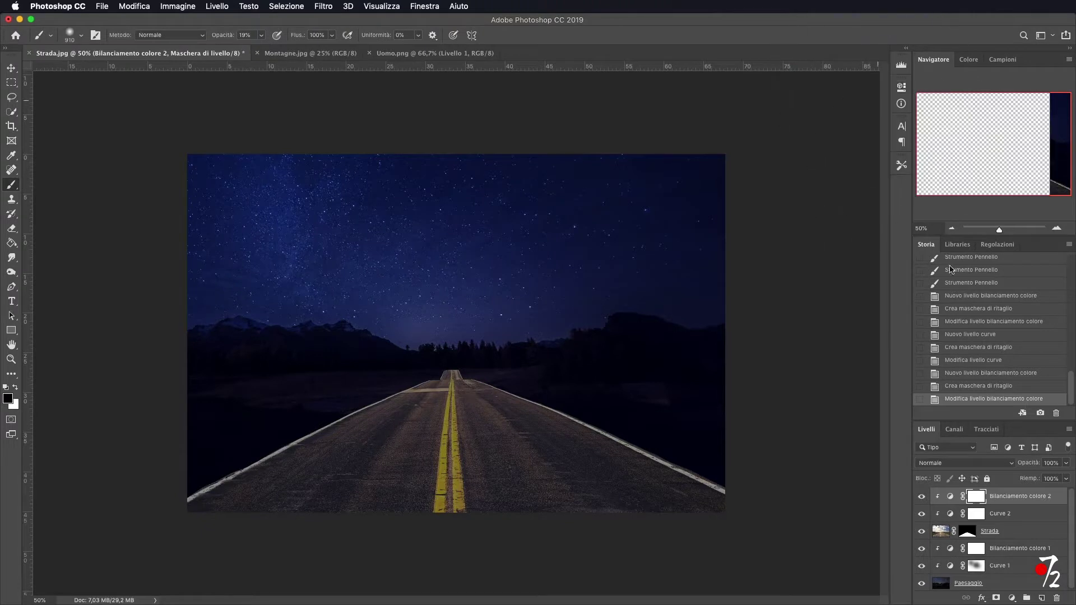
# Step: Group the Strada layer with its Curves and Color Balance adjustments and name the group "strada"
pyautogui.click(1024, 537)
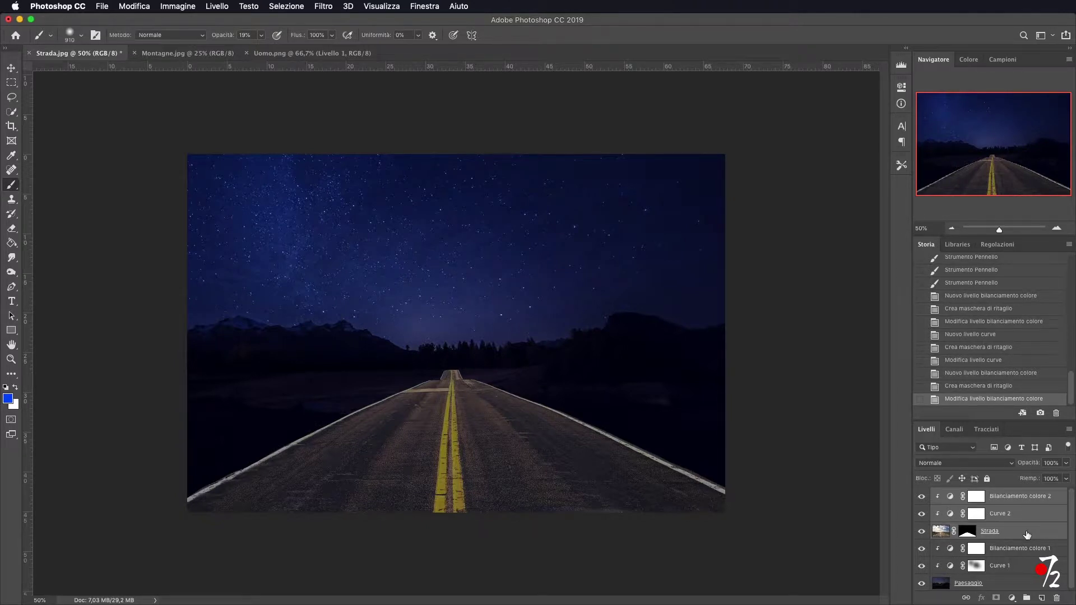
pyautogui.press('super+g')
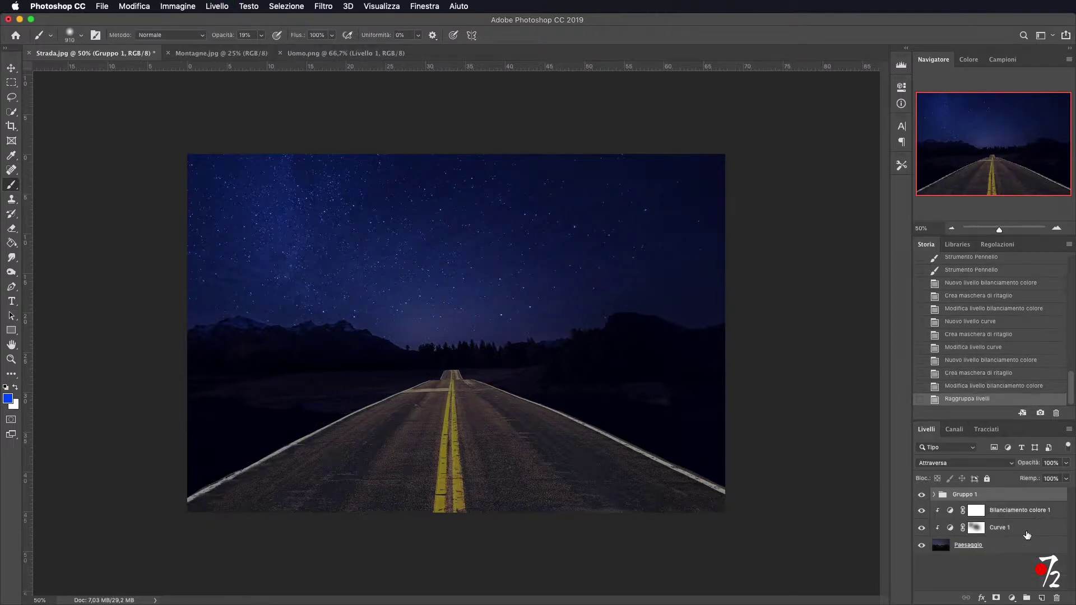
pyautogui.doubleClick(965, 494)
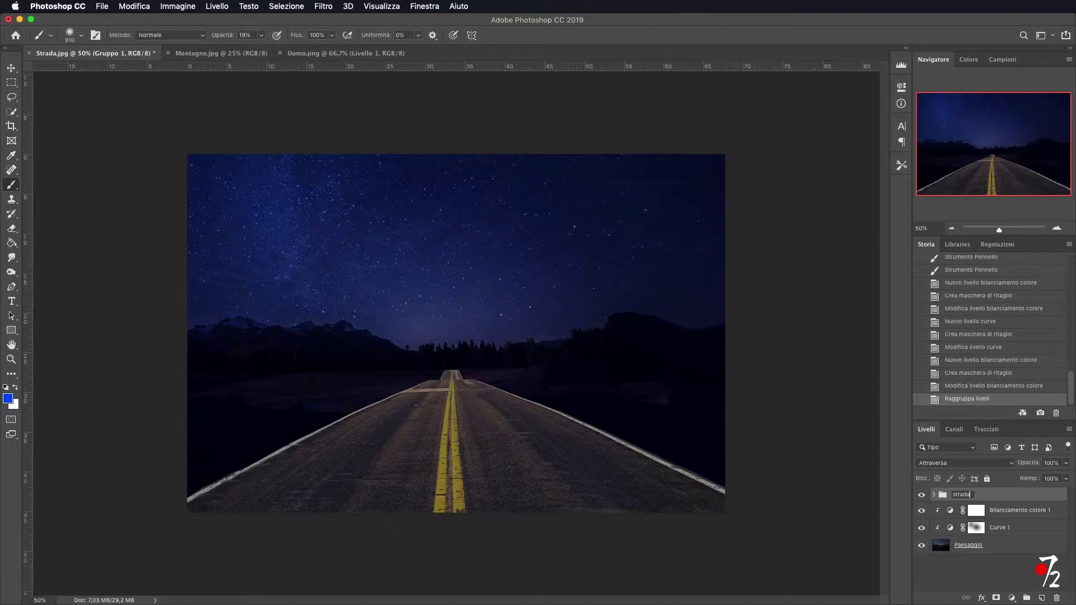
pyautogui.press('Return')
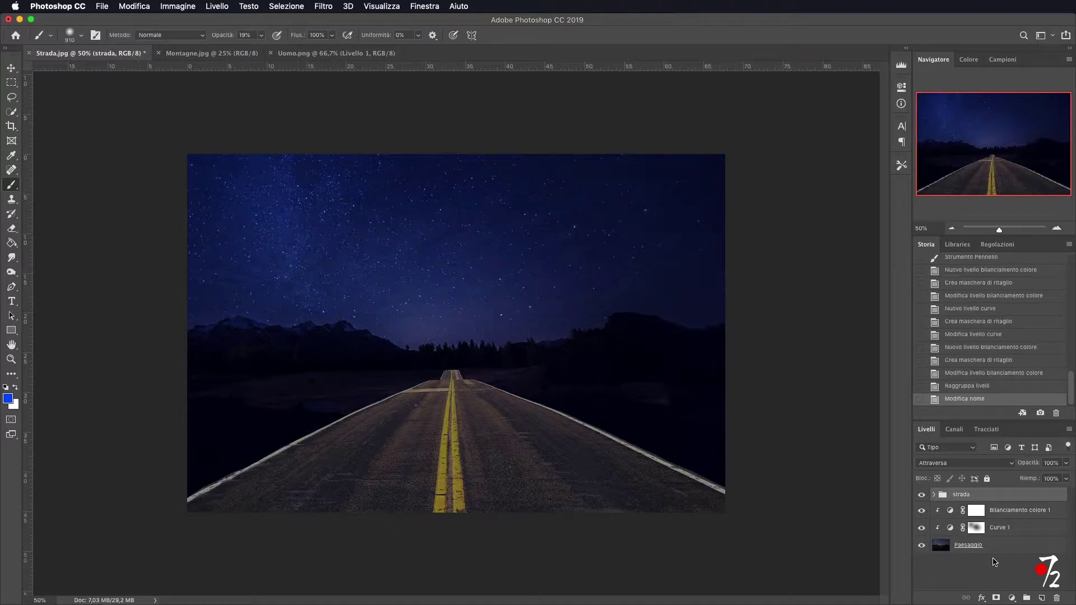
# Step: Group the landscape layer with its Curves and Color Balance adjustments and name the group "Paesaggio"
pyautogui.click(1015, 511)
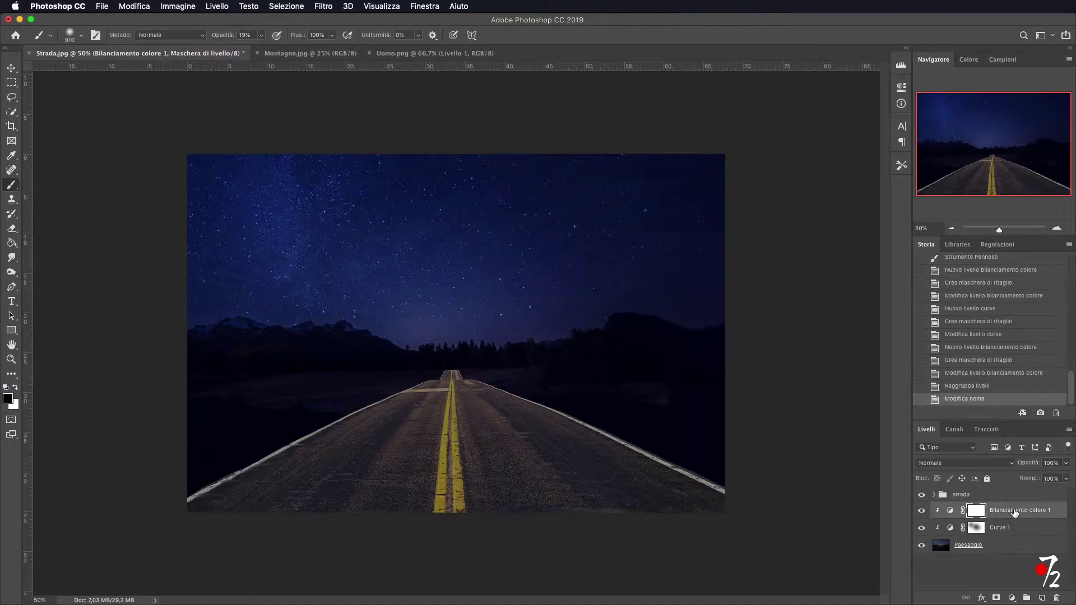
pyautogui.keyDown('shift'); pyautogui.click(1005, 547); pyautogui.keyUp('shift')
pyautogui.press('super+g')
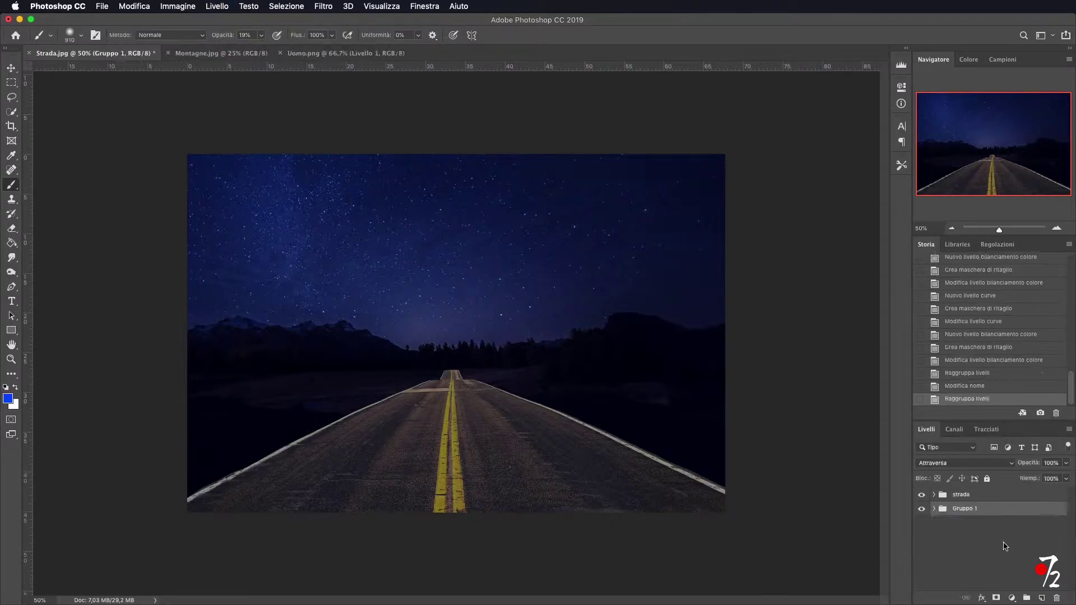
pyautogui.doubleClick(964, 509)
pyautogui.write('Paesaggio')
pyautogui.press('Return')
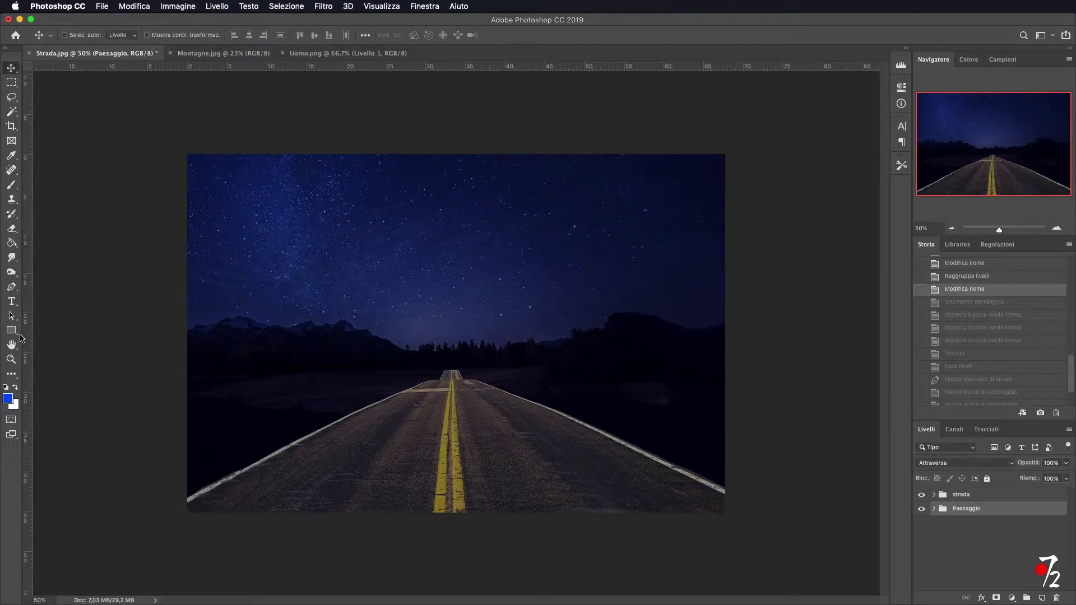
# Step: Draw a square shape about 1153 px wide over the sky and road, with no fill
pyautogui.click(12, 333)
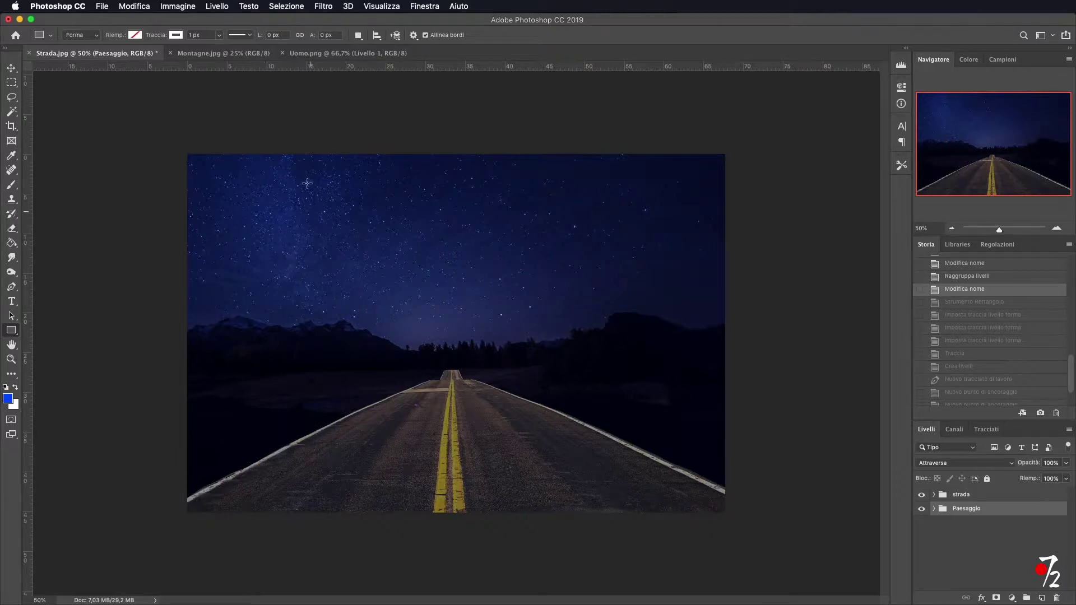
pyautogui.moveTo(278, 169); pyautogui.dragTo(765, 490)
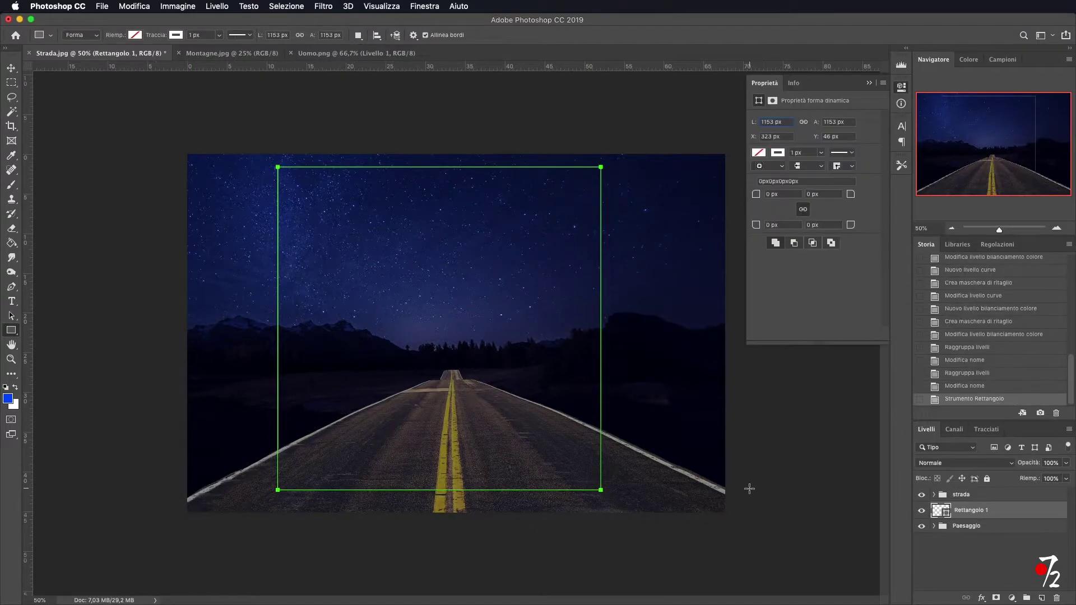
pyautogui.click(779, 153)
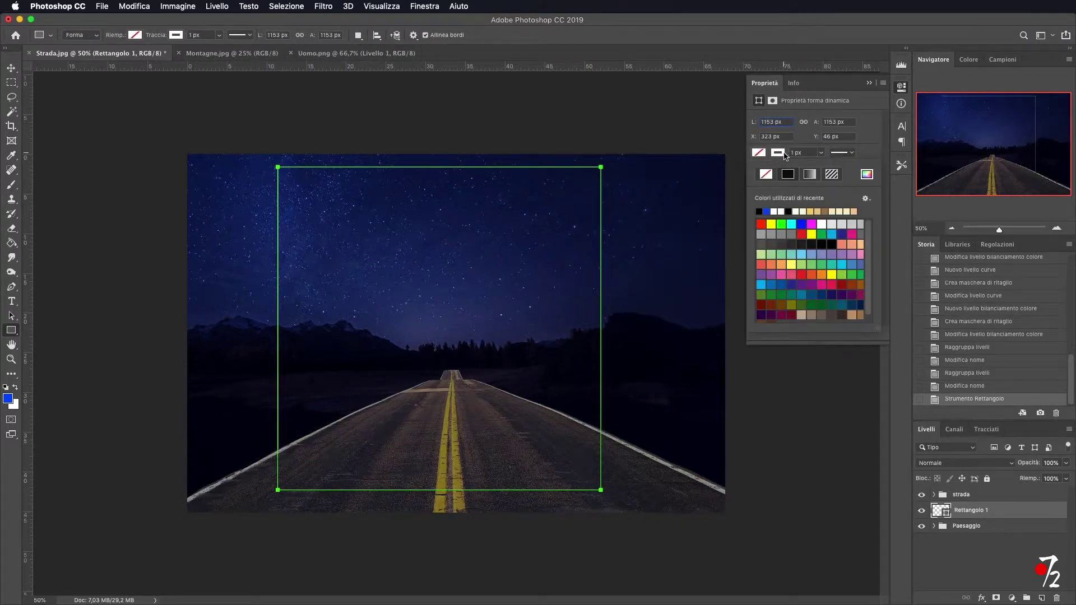
pyautogui.click(759, 152)
pyautogui.click(788, 175)
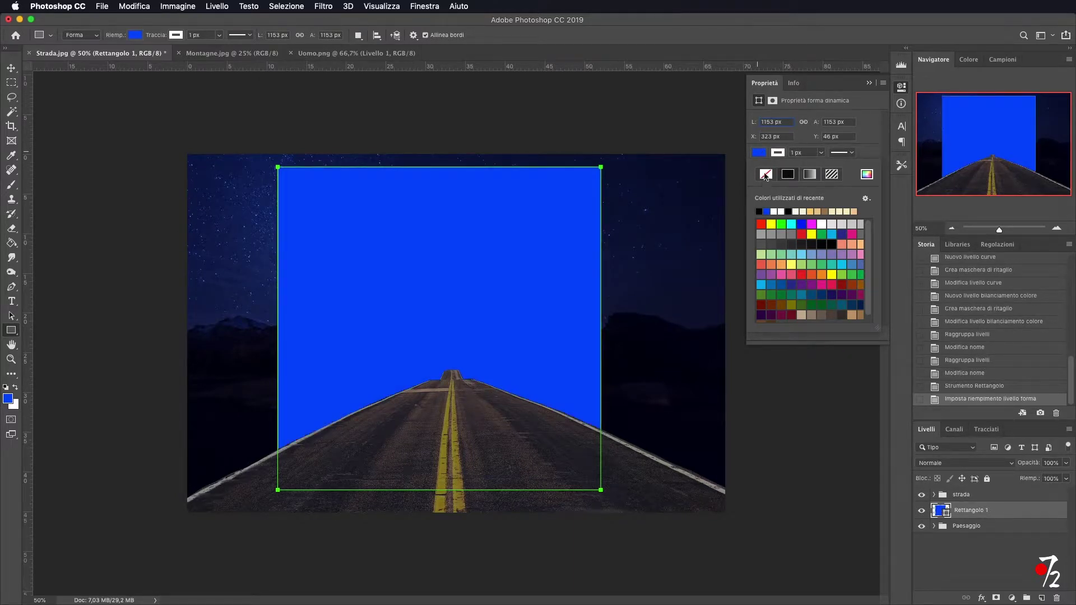
pyautogui.click(765, 174)
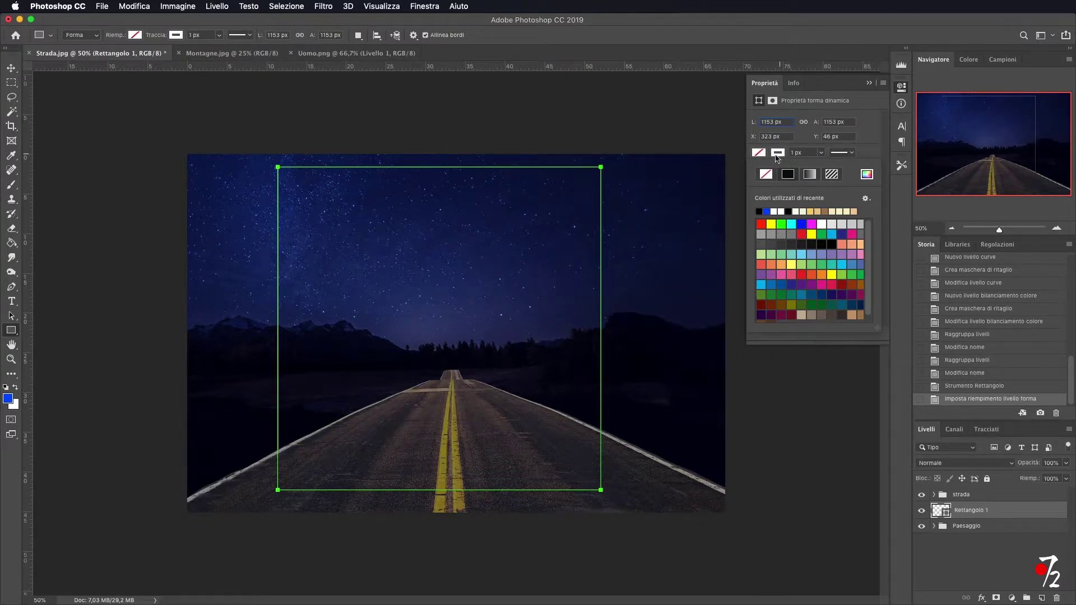
# Step: Give the square shape a black stroke 40 px wide
pyautogui.click(762, 211)
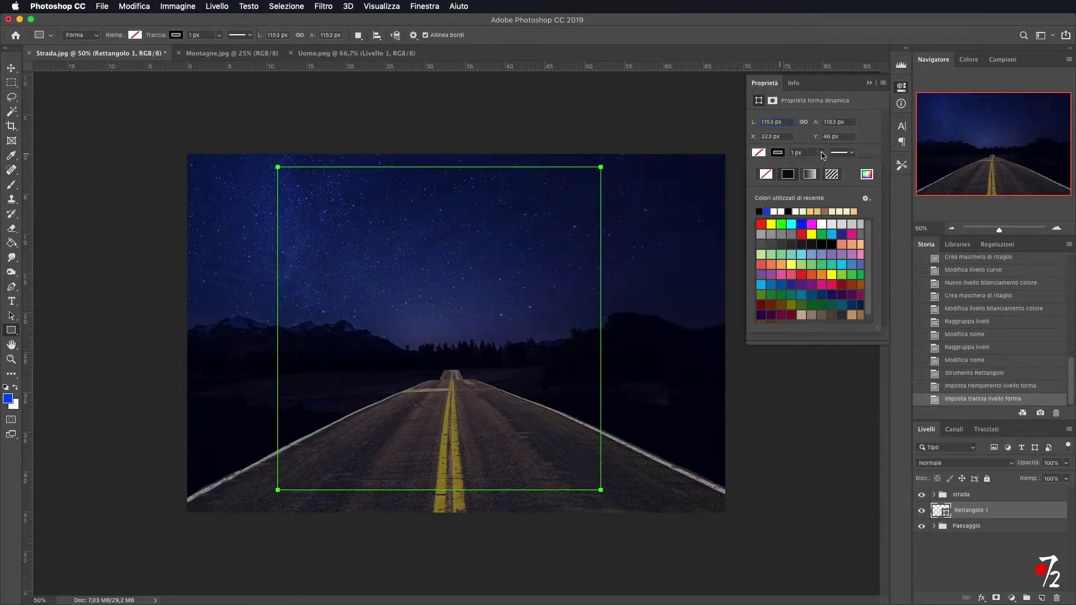
pyautogui.click(822, 154)
pyautogui.click(798, 152)
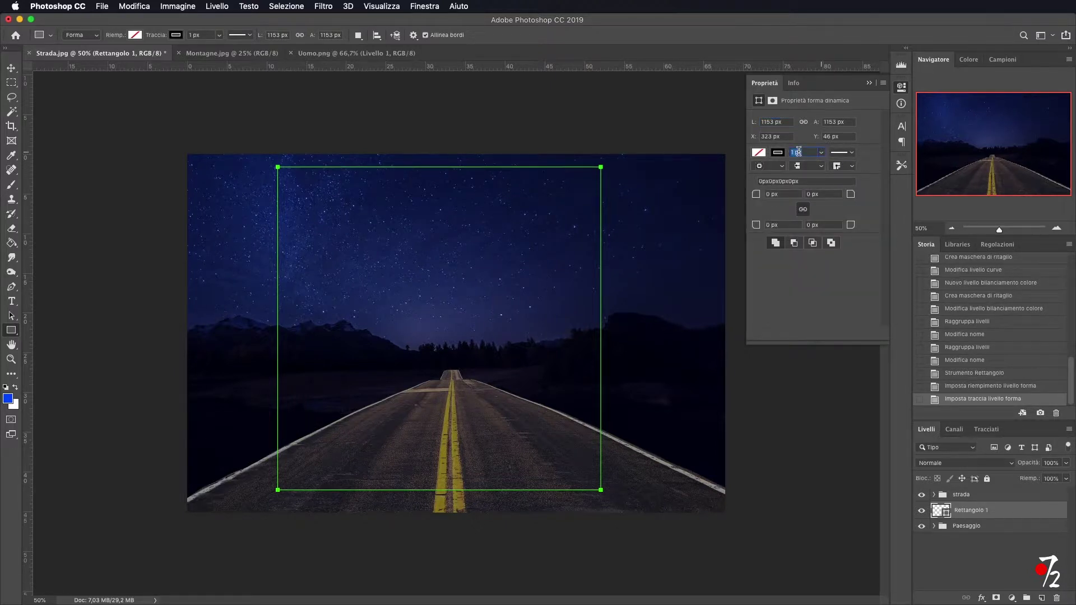
pyautogui.write('40')
pyautogui.press('Return')
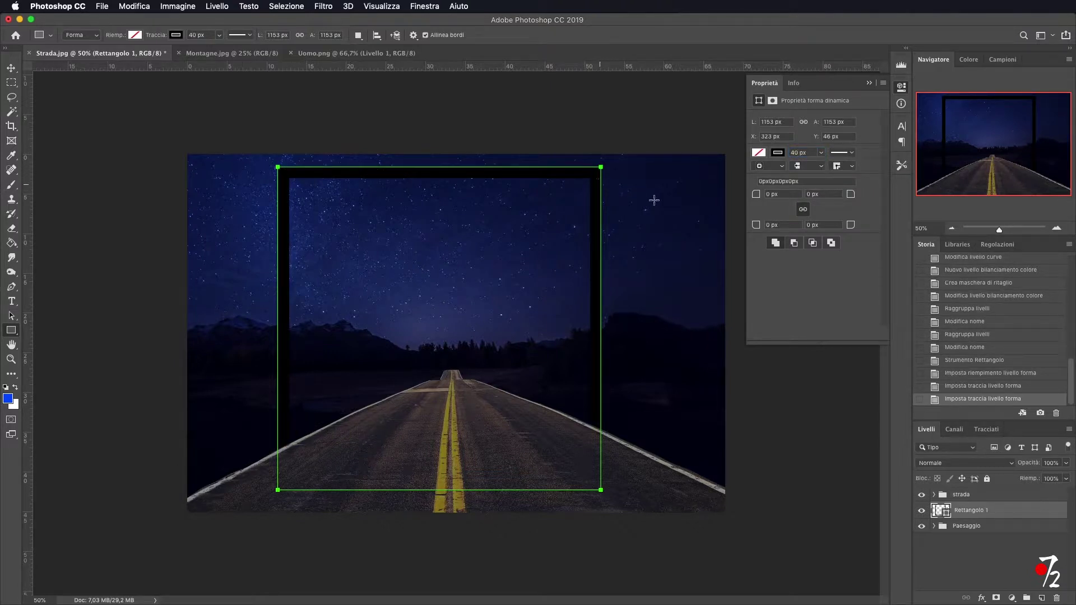
# Step: Move the square's shape layer above the strada group and switch to the Move tool
pyautogui.click(870, 83)
pyautogui.moveTo(995, 509); pyautogui.dragTo(990, 491)
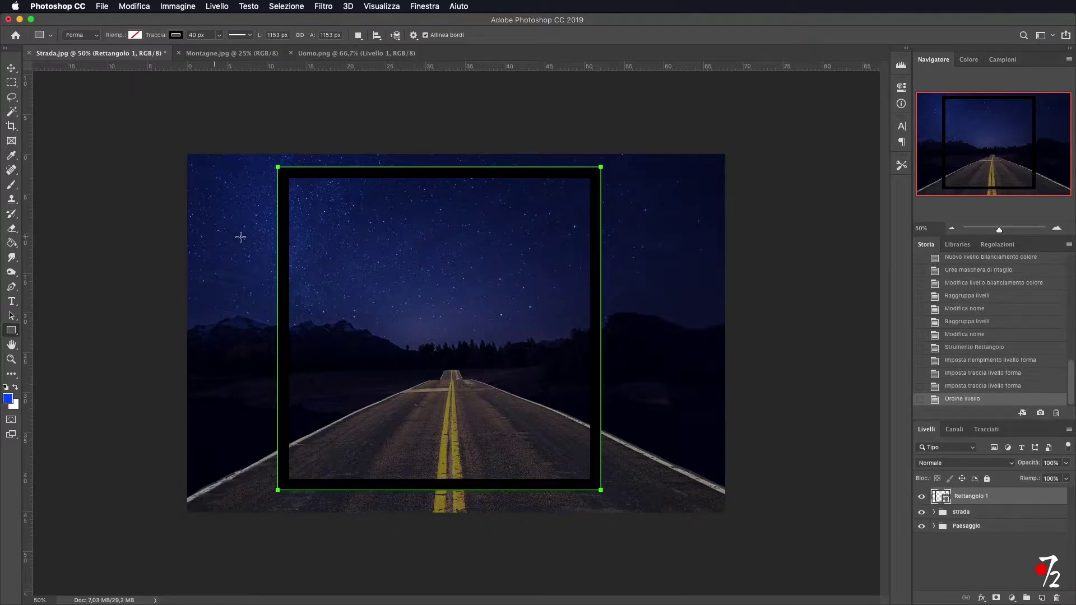
pyautogui.click(11, 68)
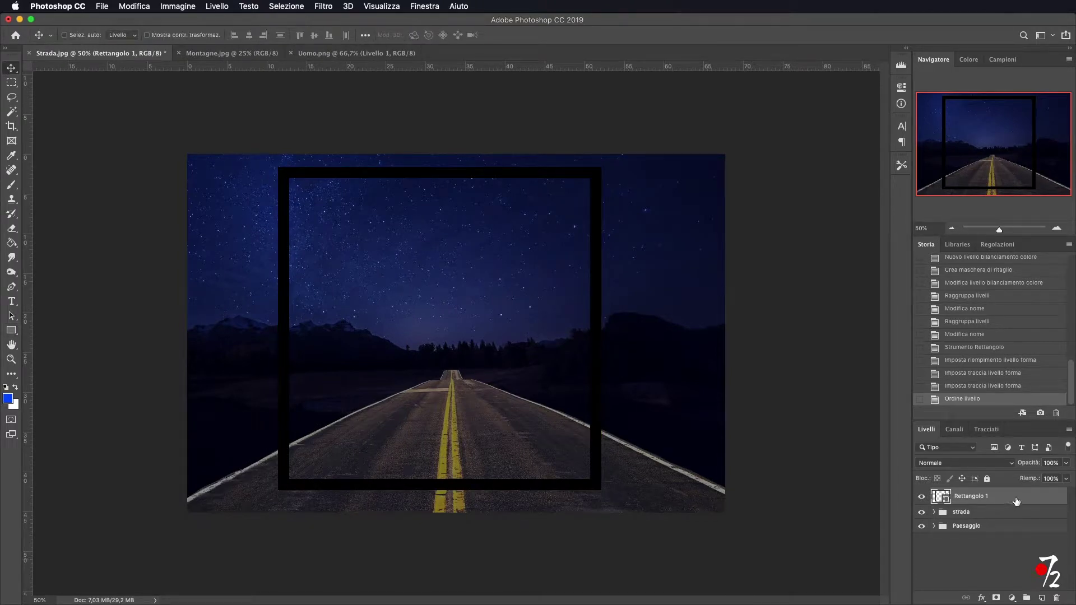
# Step: Add a Stroke layer effect to the square and set its color to a brighter blue
pyautogui.doubleClick(1045, 497)
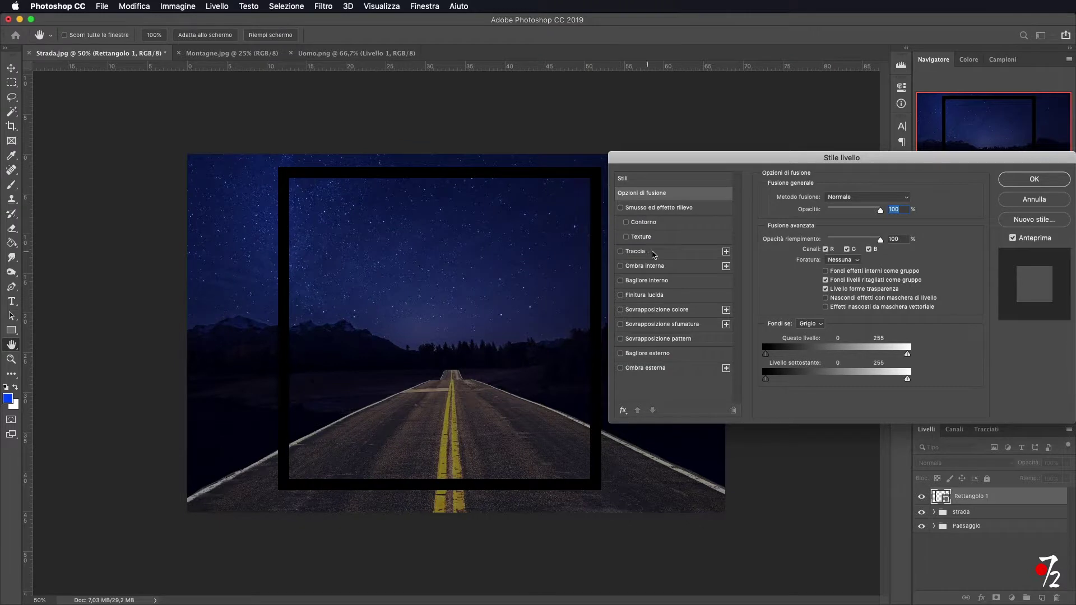
pyautogui.click(653, 255)
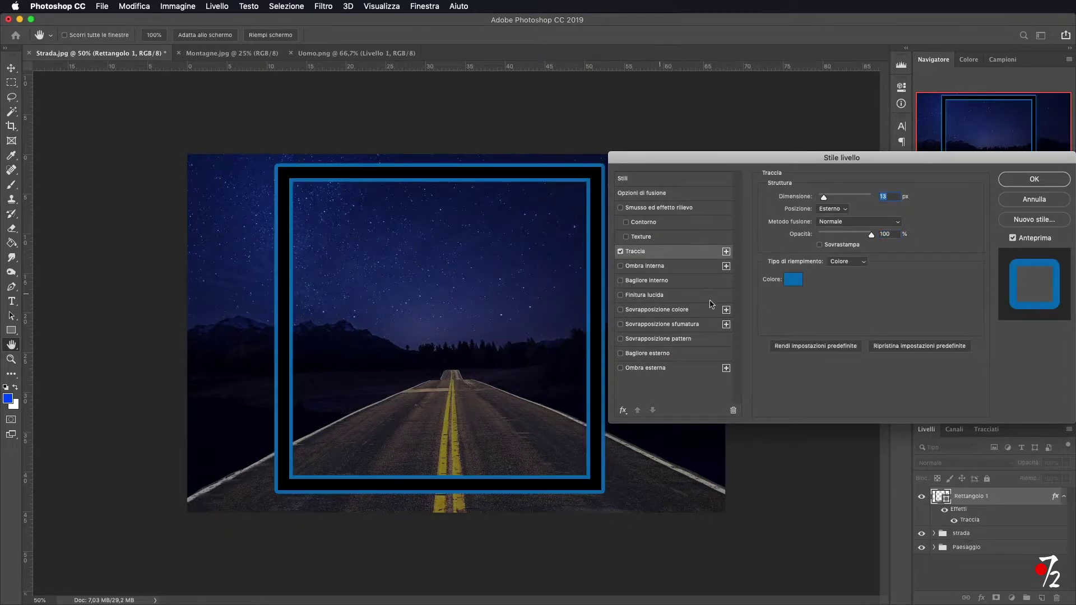
pyautogui.moveTo(738, 158); pyautogui.dragTo(783, 144)
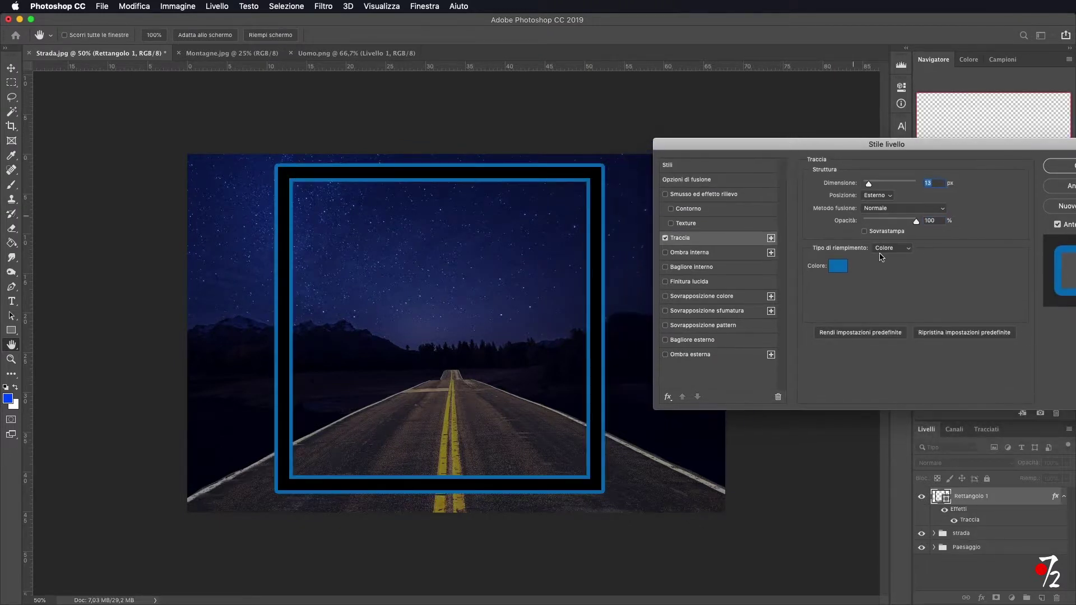
pyautogui.click(837, 267)
pyautogui.moveTo(351, 404)
pyautogui.mouseDown()
pyautogui.moveTo(315, 435)
pyautogui.moveTo(312, 404)
pyautogui.moveTo(343, 372)
pyautogui.mouseUp()
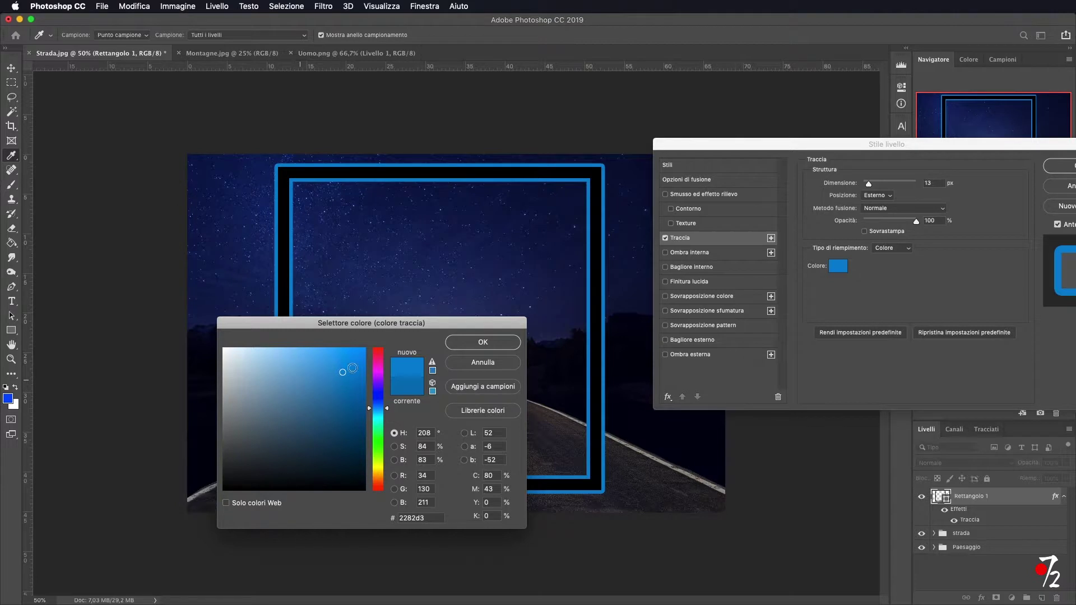
pyautogui.click(349, 365)
pyautogui.click(497, 343)
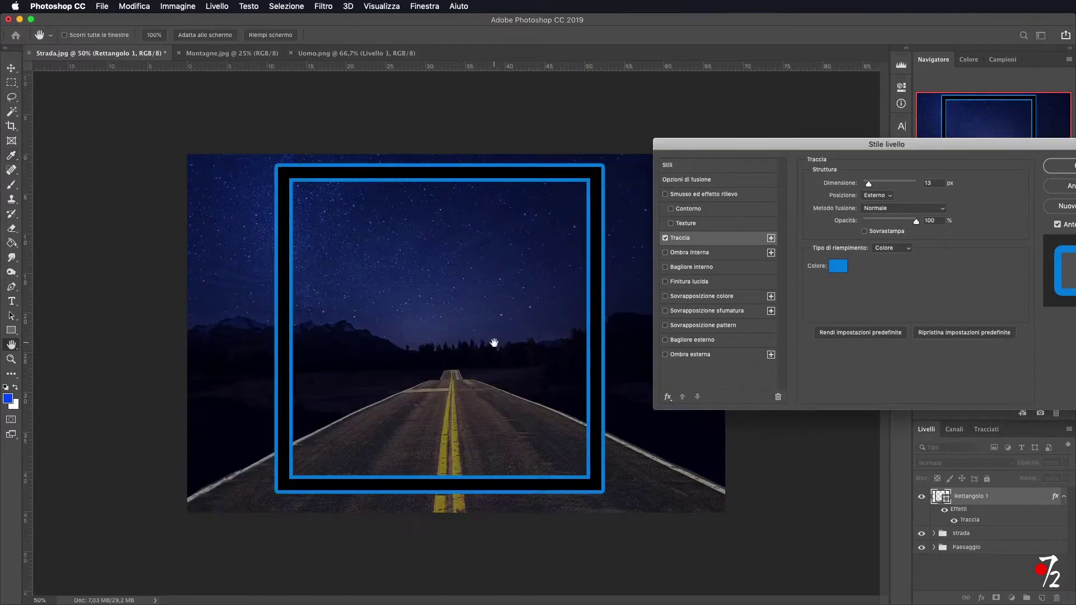
# Step: Set the square's Stroke effect size to 13 px and apply the layer style
pyautogui.moveTo(869, 187); pyautogui.dragTo(870, 187)
pyautogui.moveTo(981, 148); pyautogui.dragTo(890, 150)
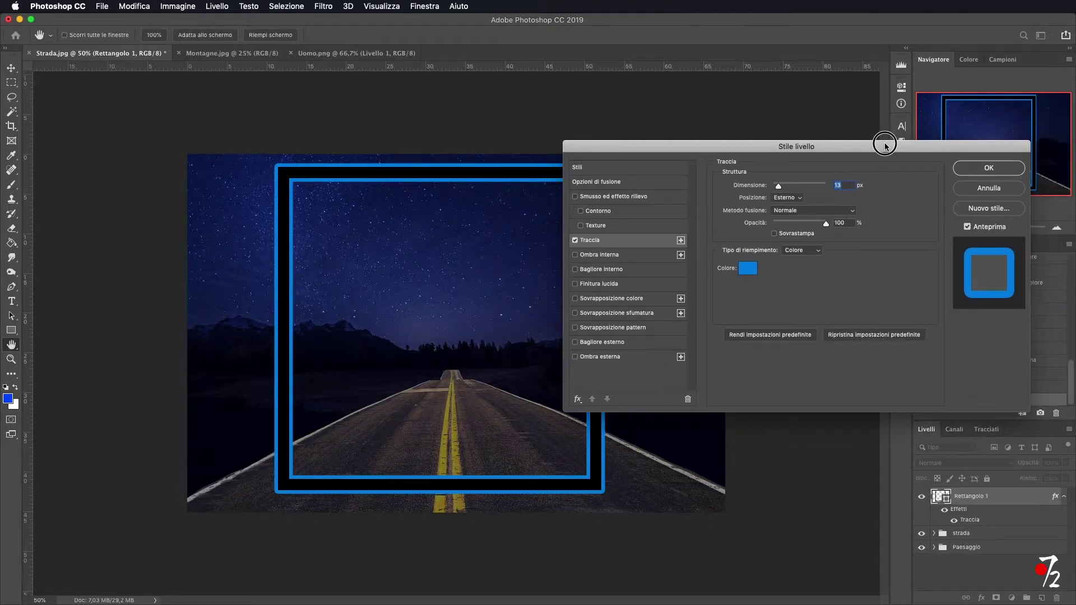
pyautogui.click(989, 168)
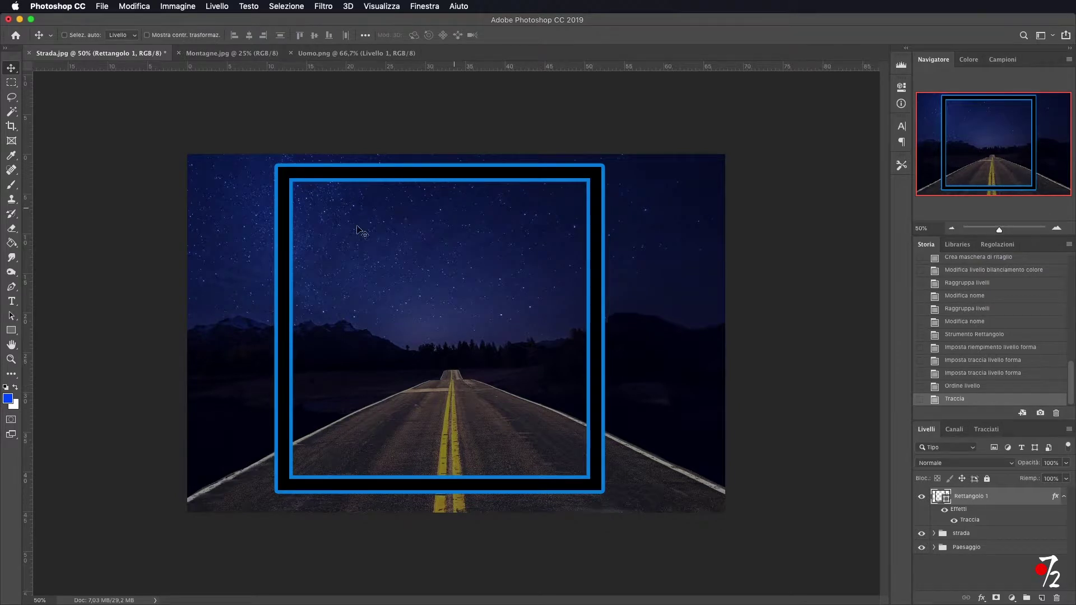
pyautogui.press('super+s')
pyautogui.press('super+s')
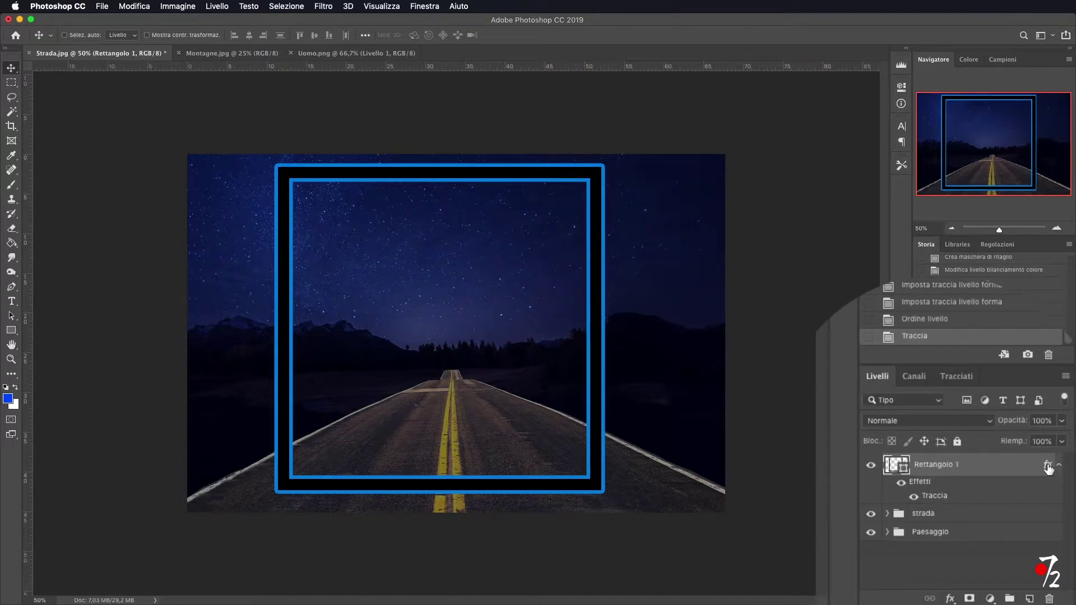
# Step: Separate the square's Stroke effect into its own layer and check it by briefly hiding the Rettangolo 1 layer
pyautogui.rightClick(1048, 468)
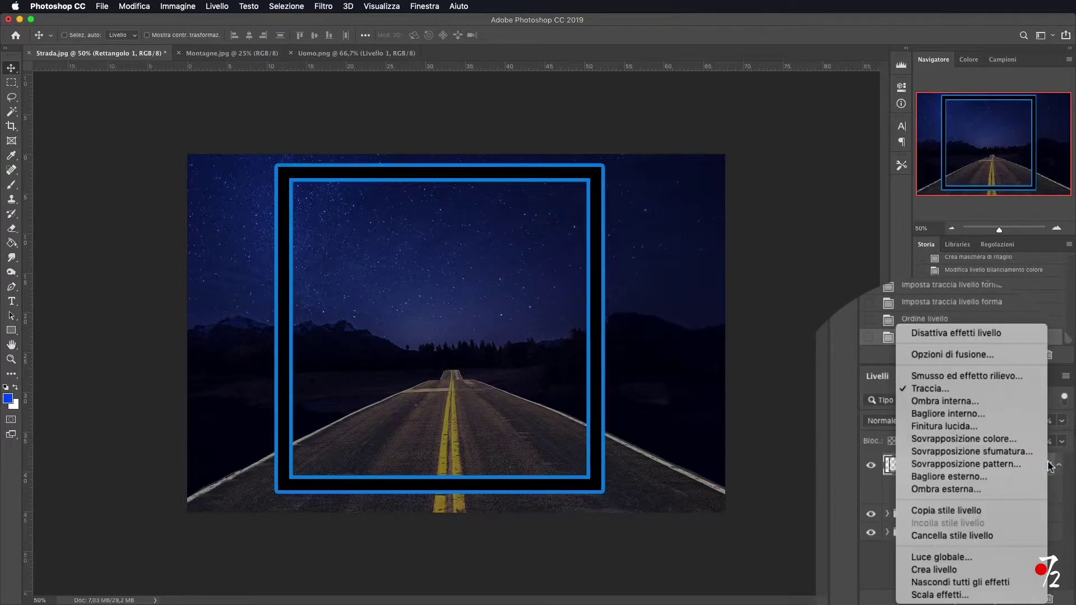
pyautogui.click(961, 570)
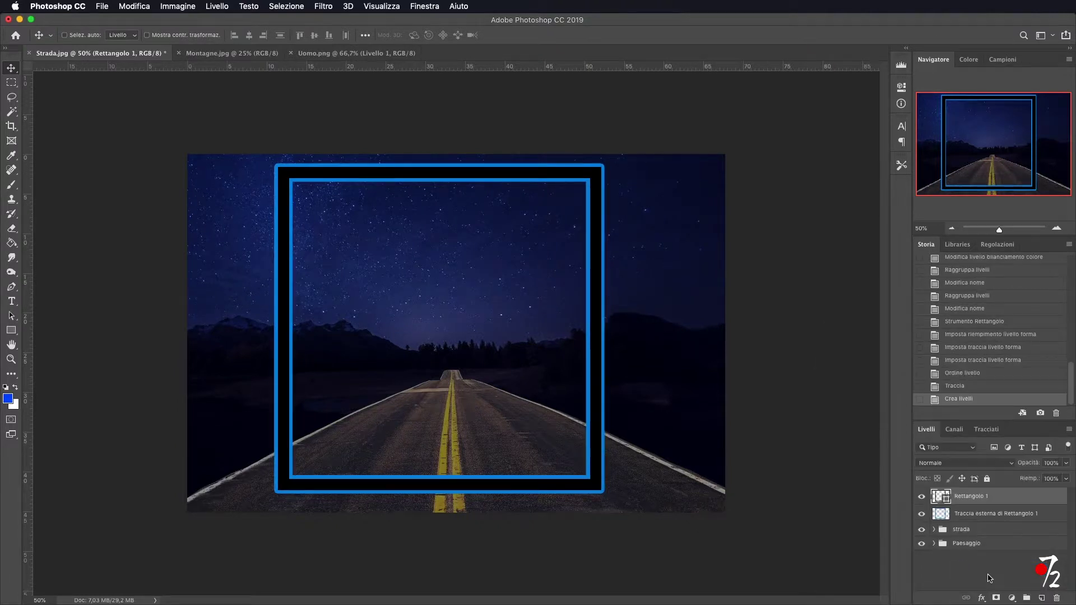
pyautogui.click(922, 496)
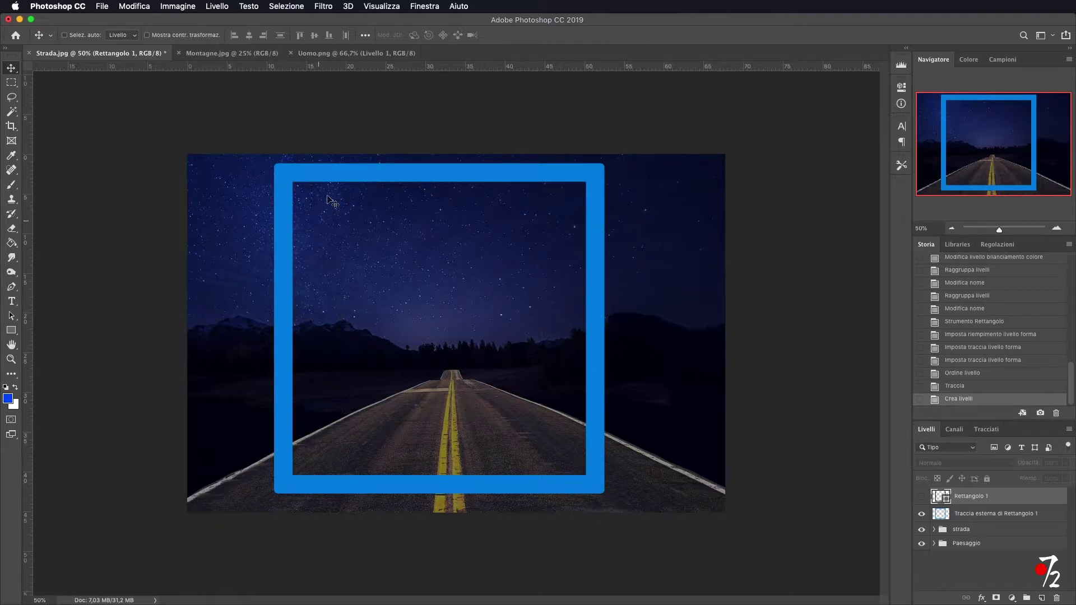
pyautogui.click(922, 497)
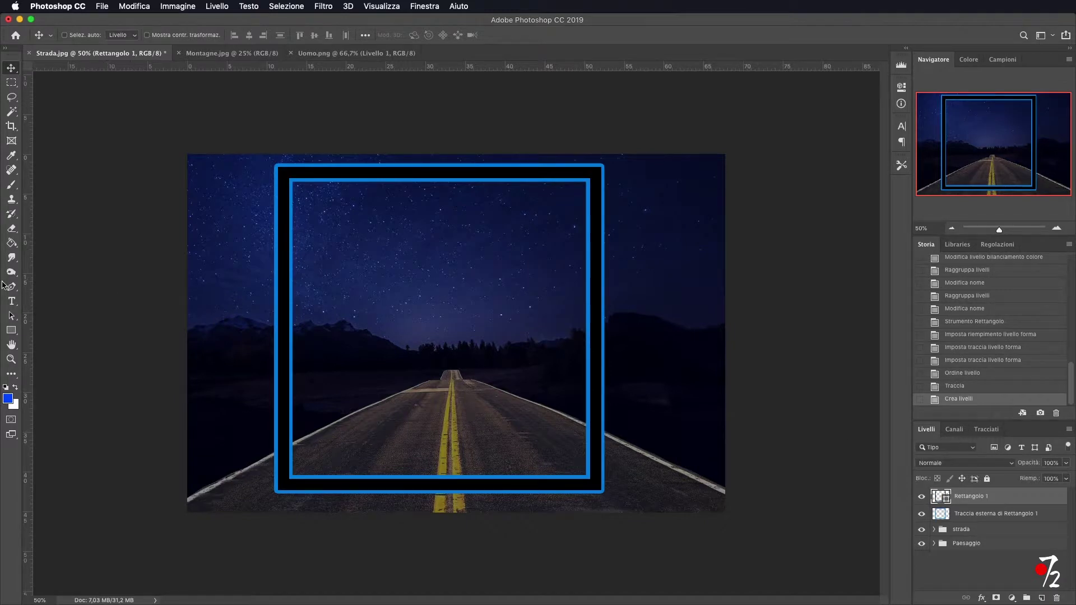
# Step: On the separated stroke layer, draw a closed square Pen path along the middle of the black frame band
pyautogui.click(12, 287)
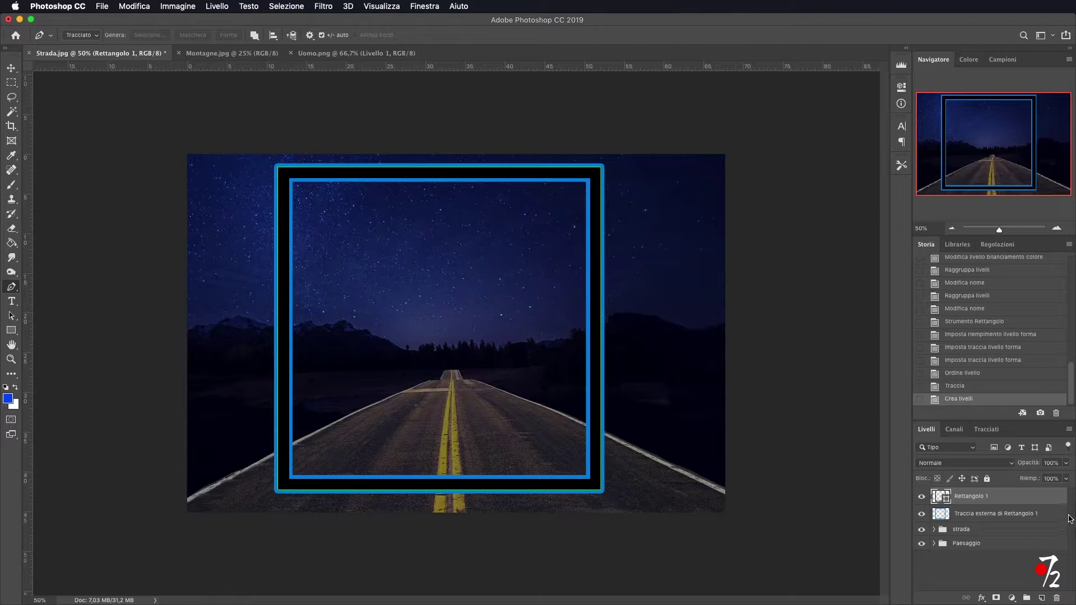
pyautogui.click(973, 517)
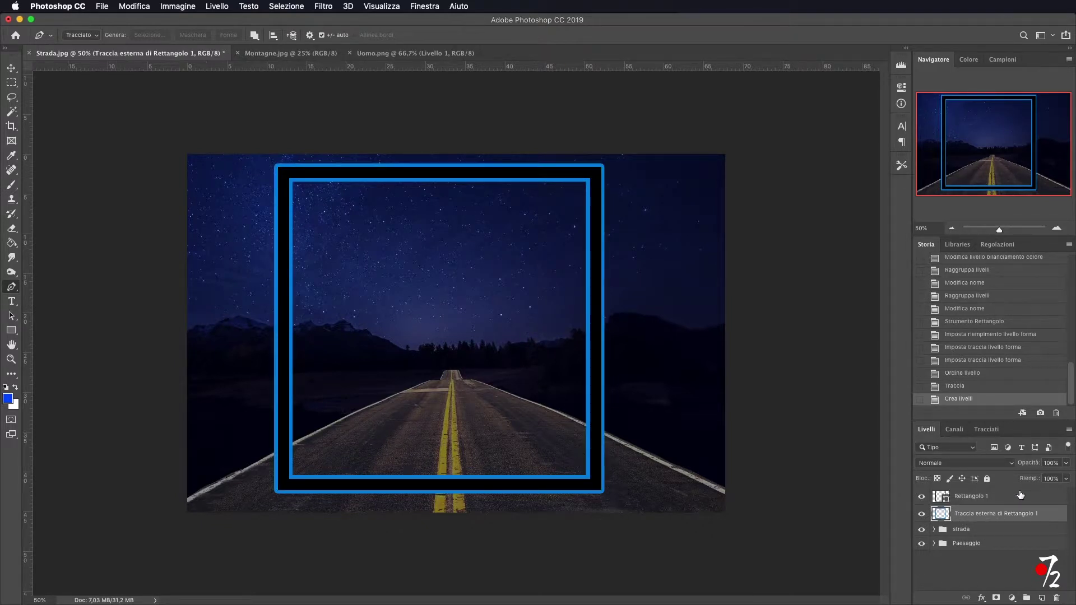
pyautogui.click(285, 485)
pyautogui.click(284, 175)
pyautogui.click(597, 174)
pyautogui.click(597, 484)
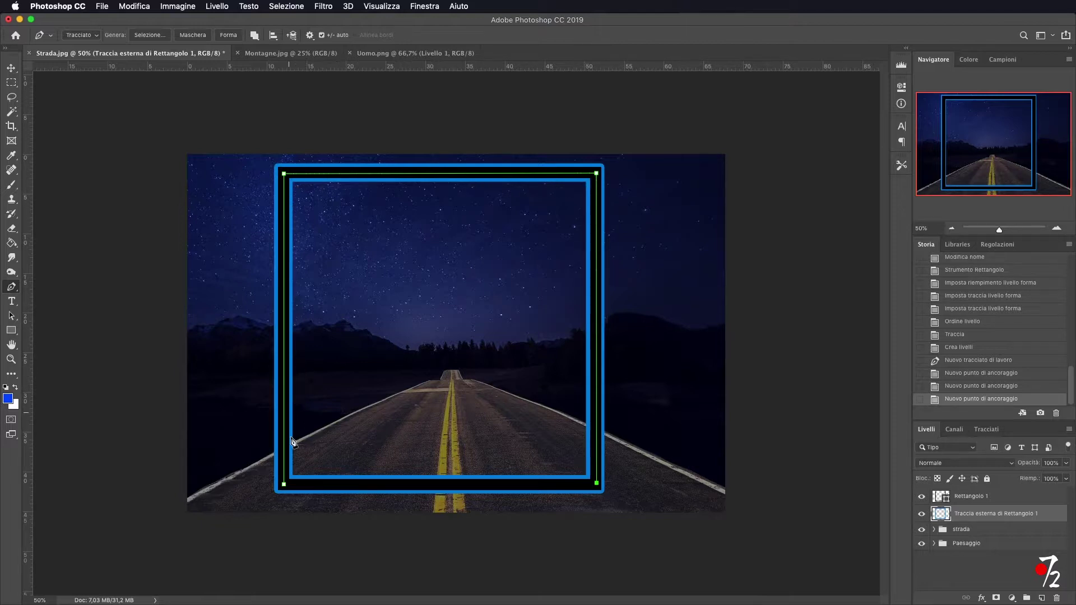
pyautogui.click(284, 484)
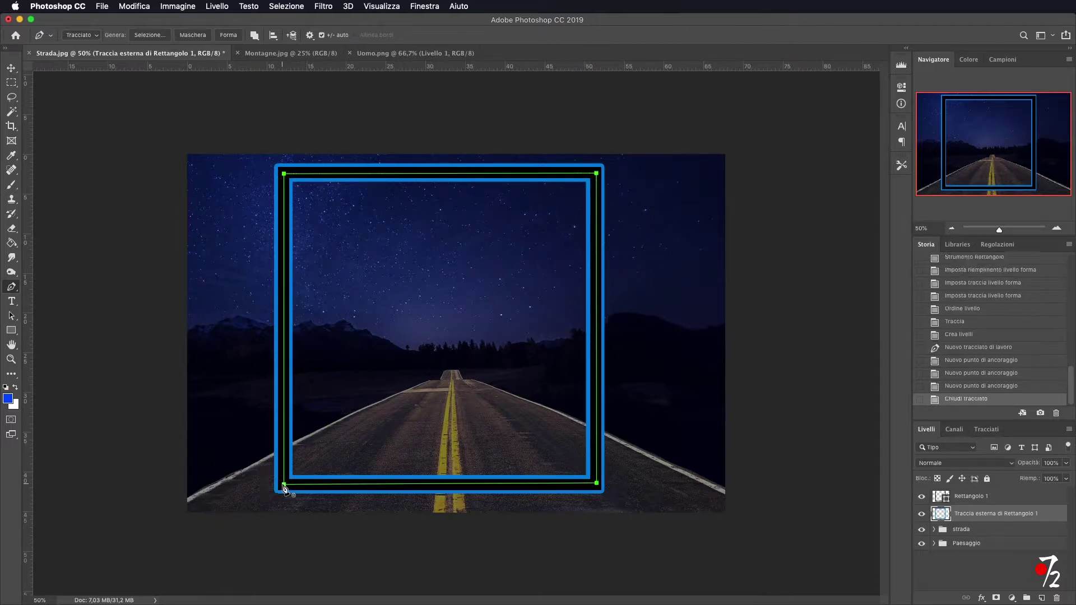
# Step: Convert the square path into a new anti-aliased selection with a 0.1 pixel feather
pyautogui.rightClick(447, 246)
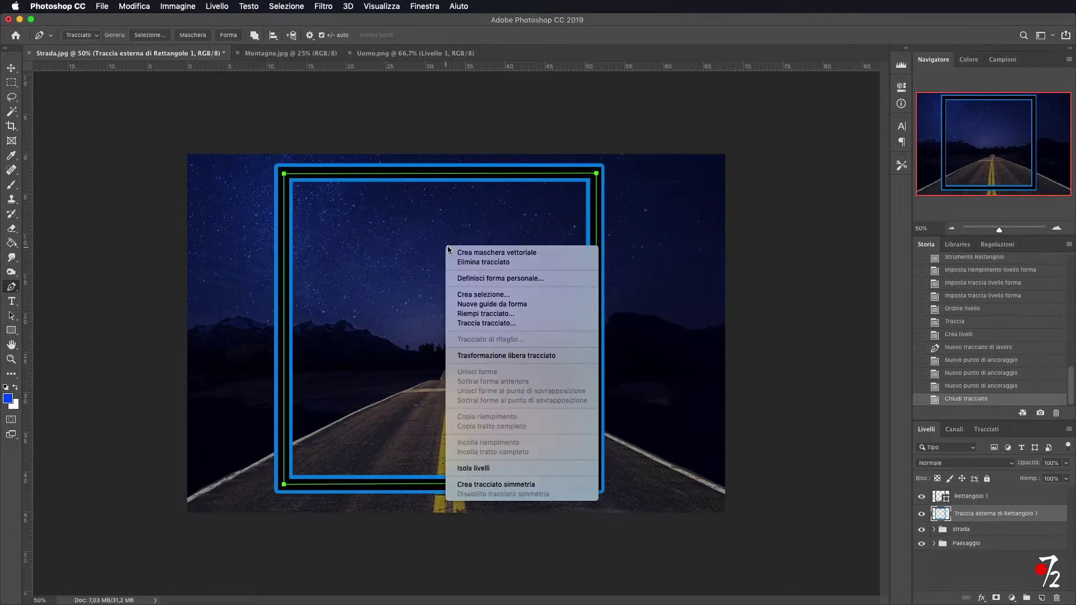
pyautogui.click(505, 296)
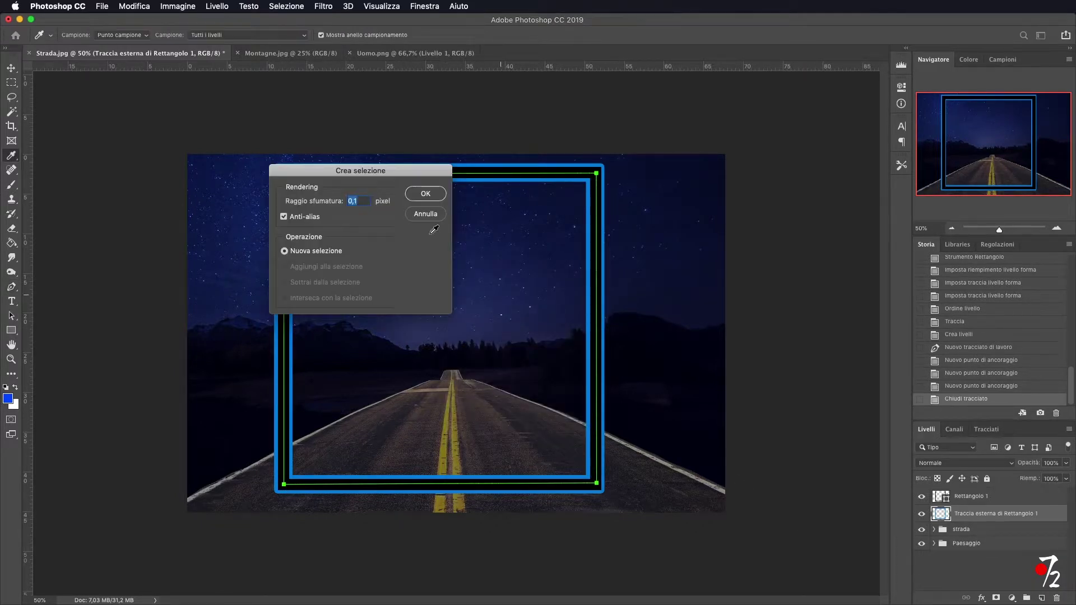
pyautogui.click(425, 193)
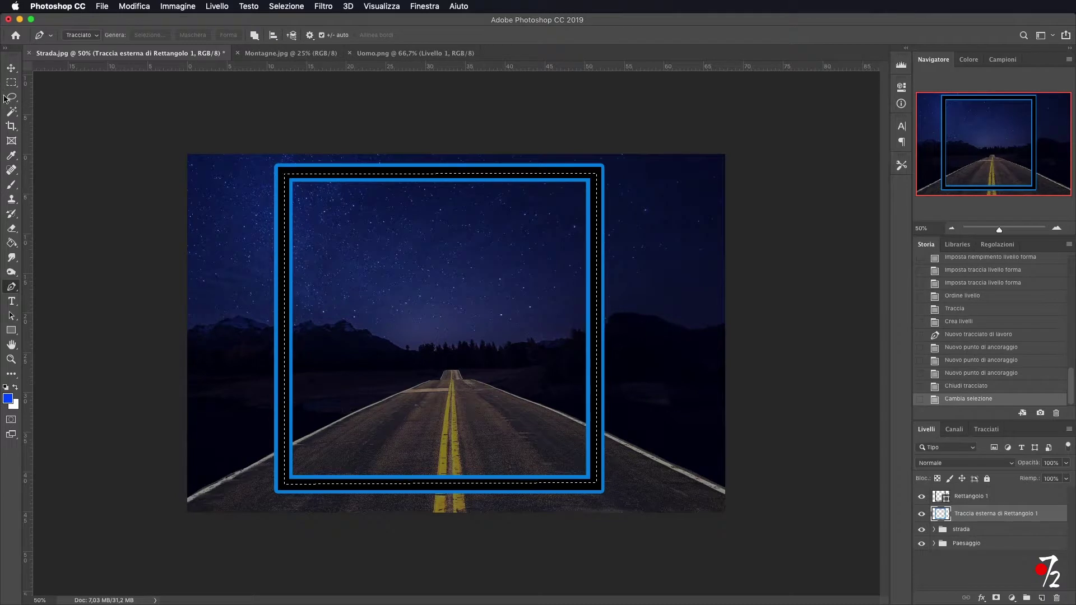
# Step: Invert the selection, delete the outer blue outline from the stroke layer, and deselect
pyautogui.click(11, 111)
pyautogui.rightClick(452, 306)
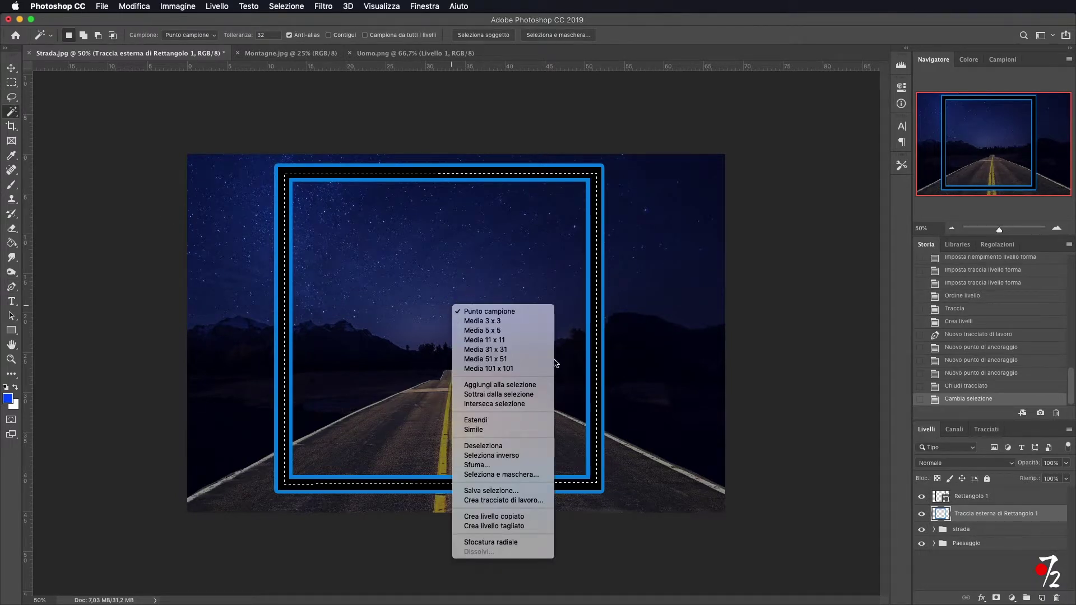
pyautogui.click(515, 455)
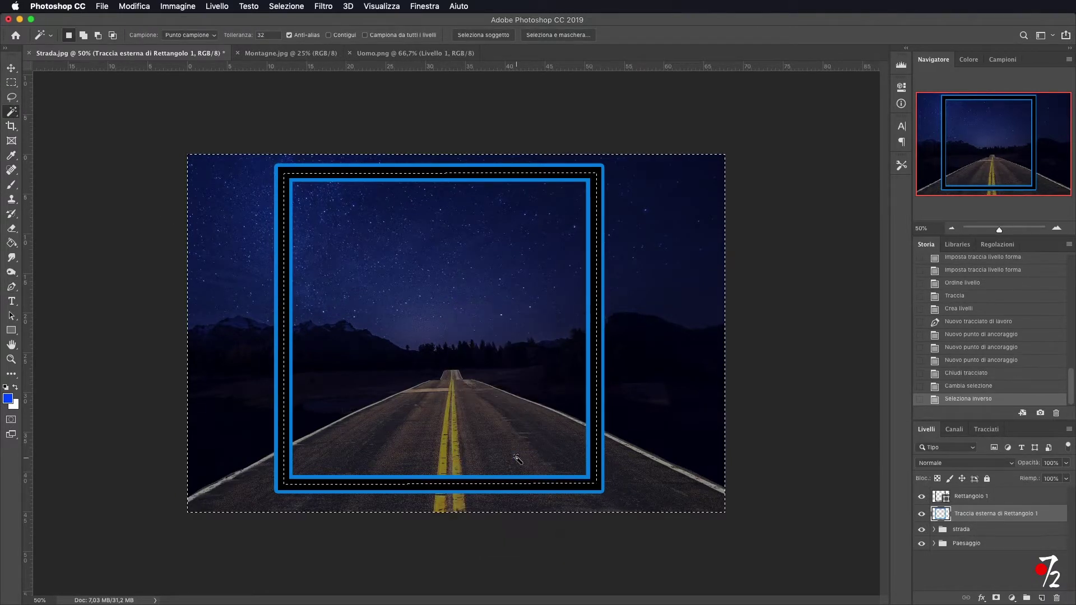
pyautogui.press('Delete')
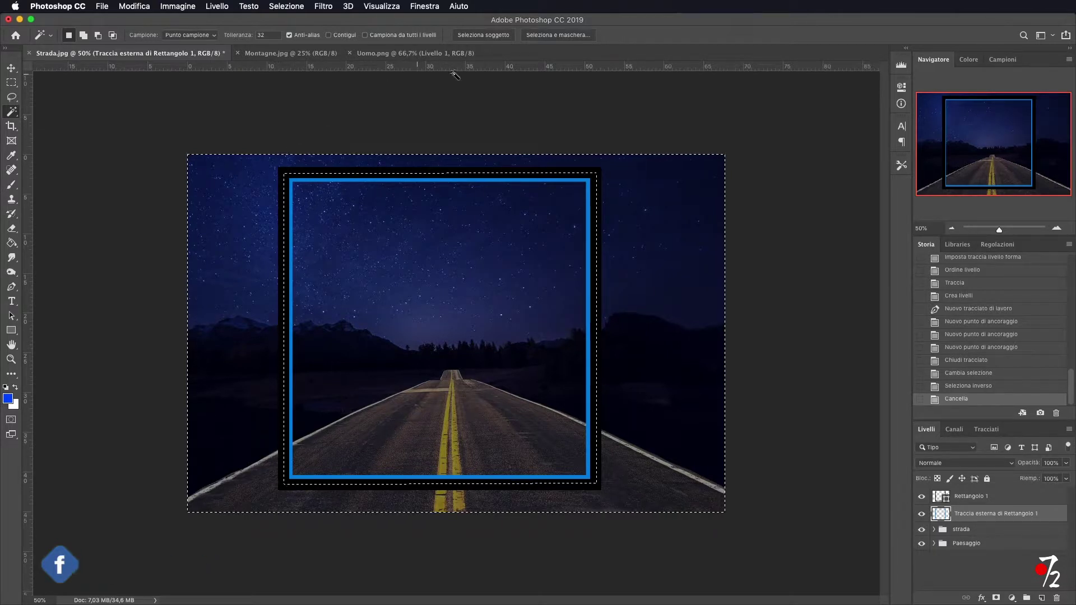
pyautogui.press('super+d')
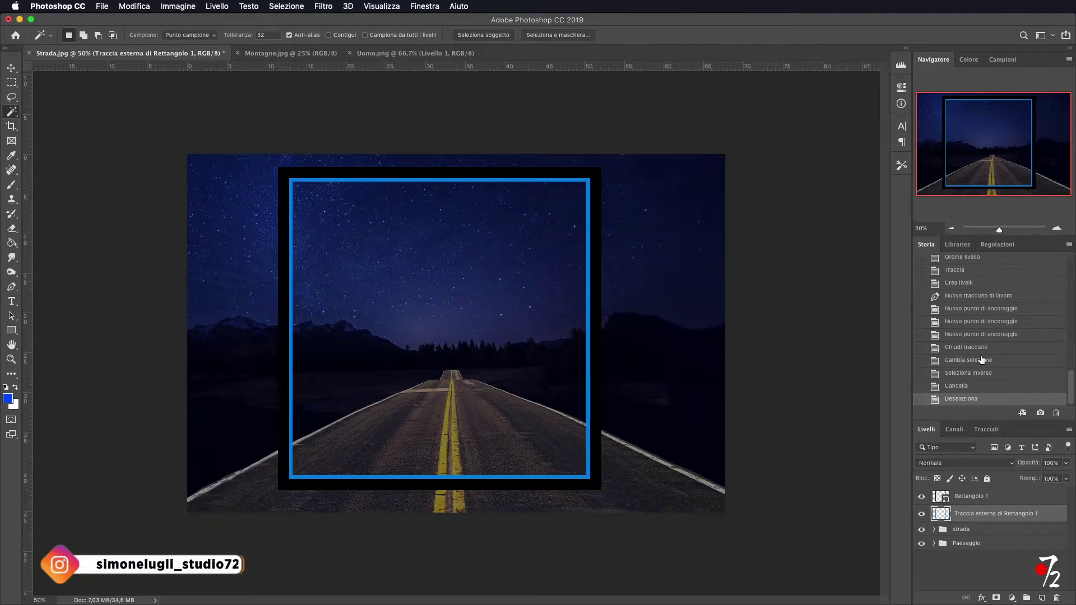
# Step: Merge the Rettangolo 1 layer with its separated external stroke layer
pyautogui.keyDown('shift'); pyautogui.click(1023, 498); pyautogui.keyUp('shift')
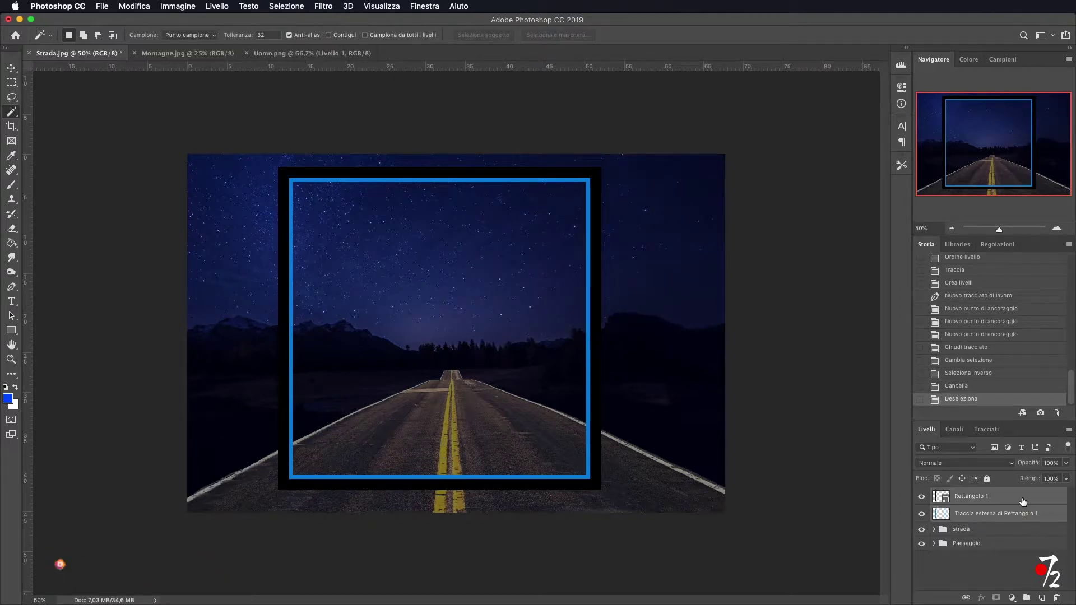
pyautogui.rightClick(993, 507)
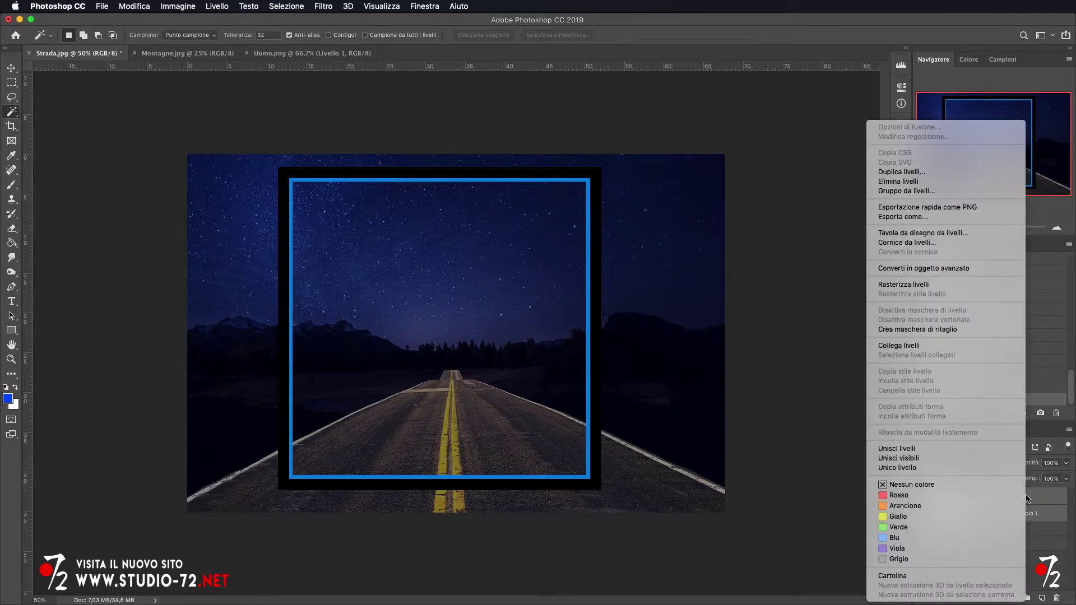
pyautogui.click(922, 450)
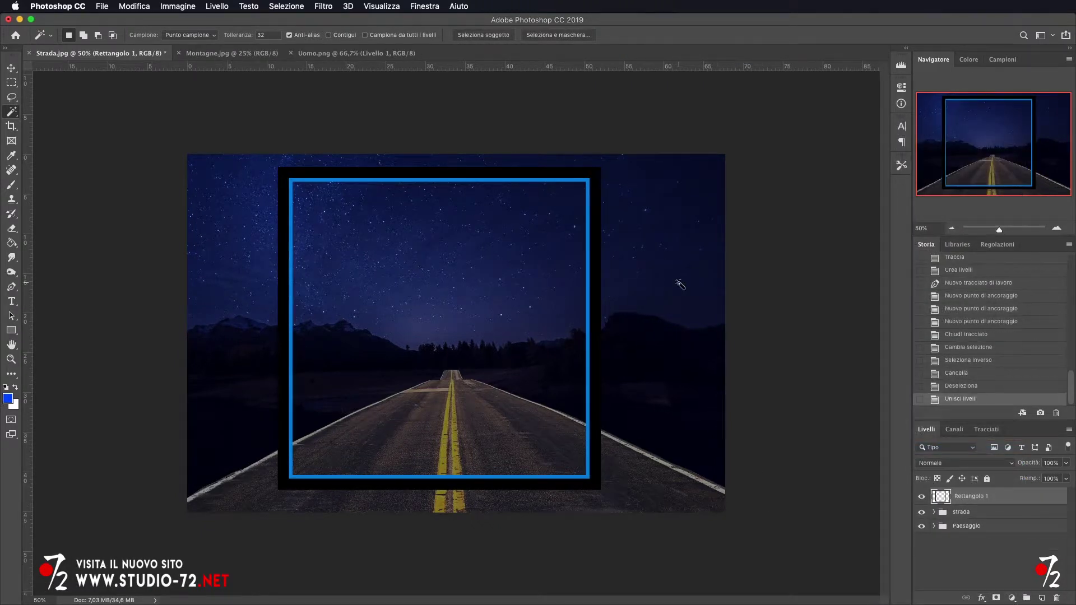
# Step: Rotate the merged square frame by 45 degrees, apply the transformation and switch to the Move tool
pyautogui.press('super+t')
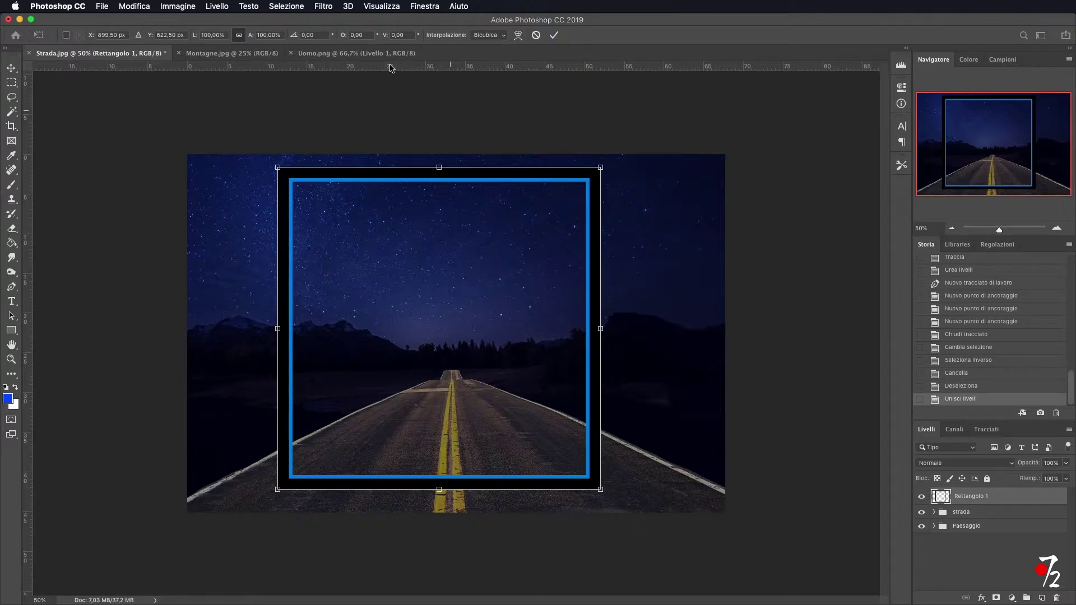
pyautogui.moveTo(628, 157); pyautogui.dragTo(662, 280)
pyautogui.click(316, 35)
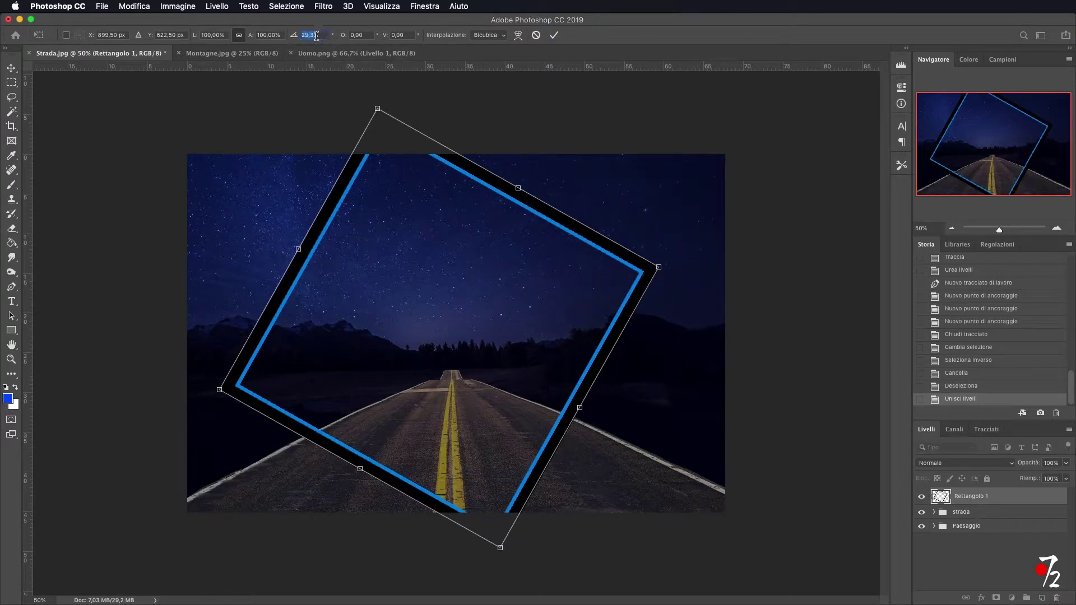
pyautogui.write('45')
pyautogui.press('Return')
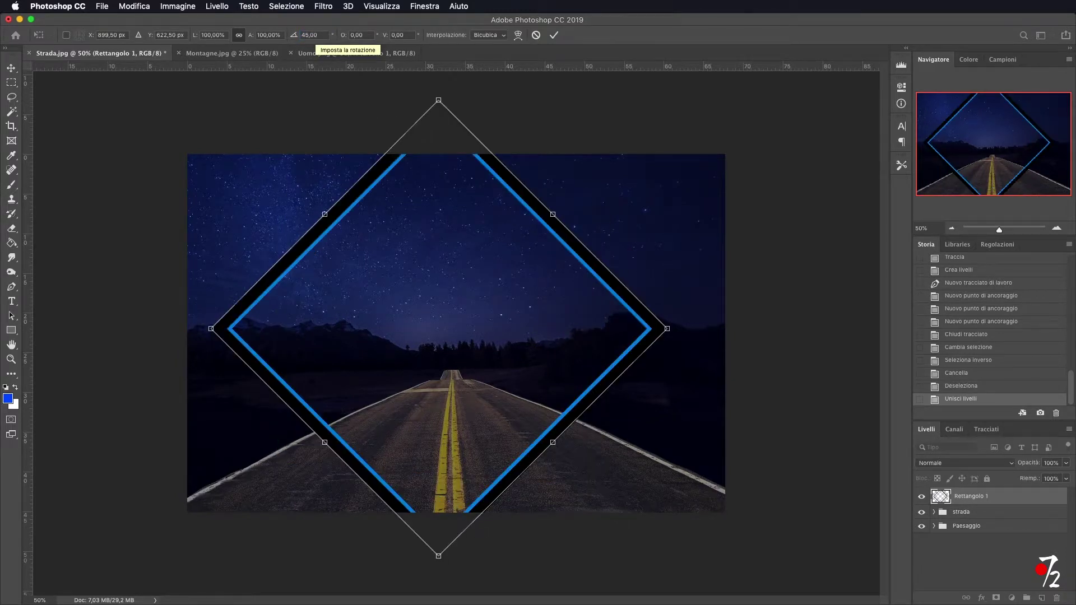
pyautogui.click(554, 35)
pyautogui.press('v')
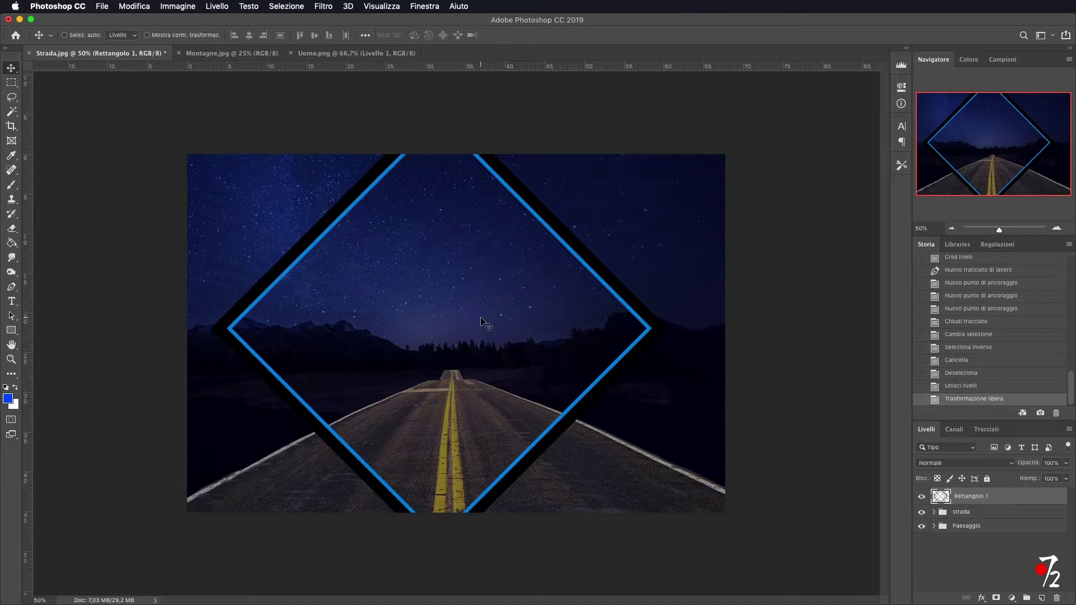
# Step: Move the diamond frame down over the road and scale it to about 117%, with its side corners near the road edges
pyautogui.moveTo(500, 305); pyautogui.dragTo(519, 415)
pyautogui.press('super+t')
pyautogui.moveTo(685, 215); pyautogui.dragTo(741, 158)
pyautogui.moveTo(626, 318); pyautogui.dragTo(617, 343)
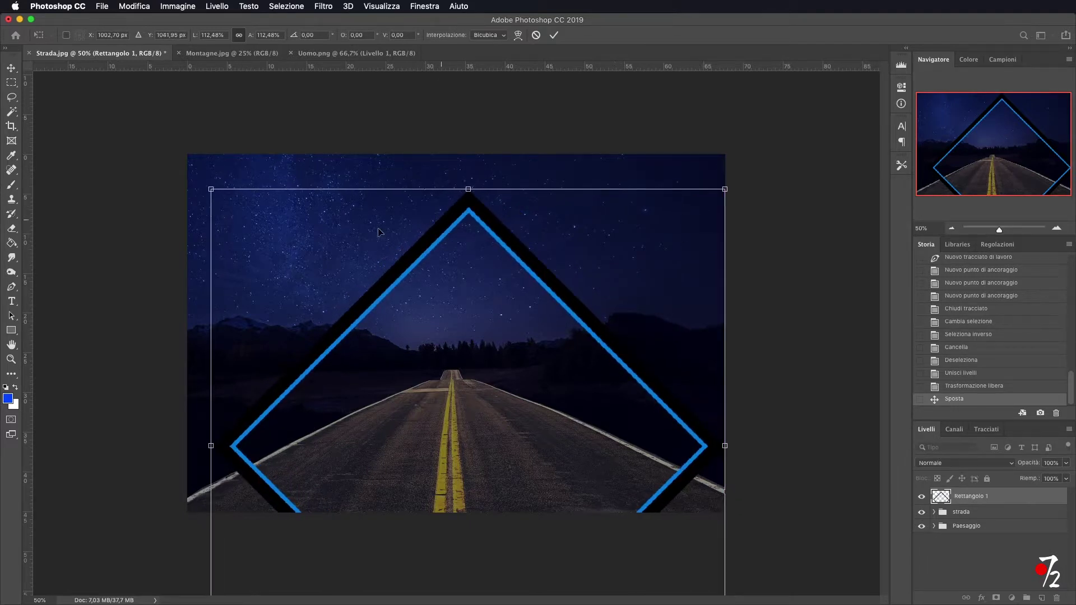
pyautogui.moveTo(211, 190); pyautogui.dragTo(190, 167)
pyautogui.moveTo(523, 247); pyautogui.dragTo(529, 269)
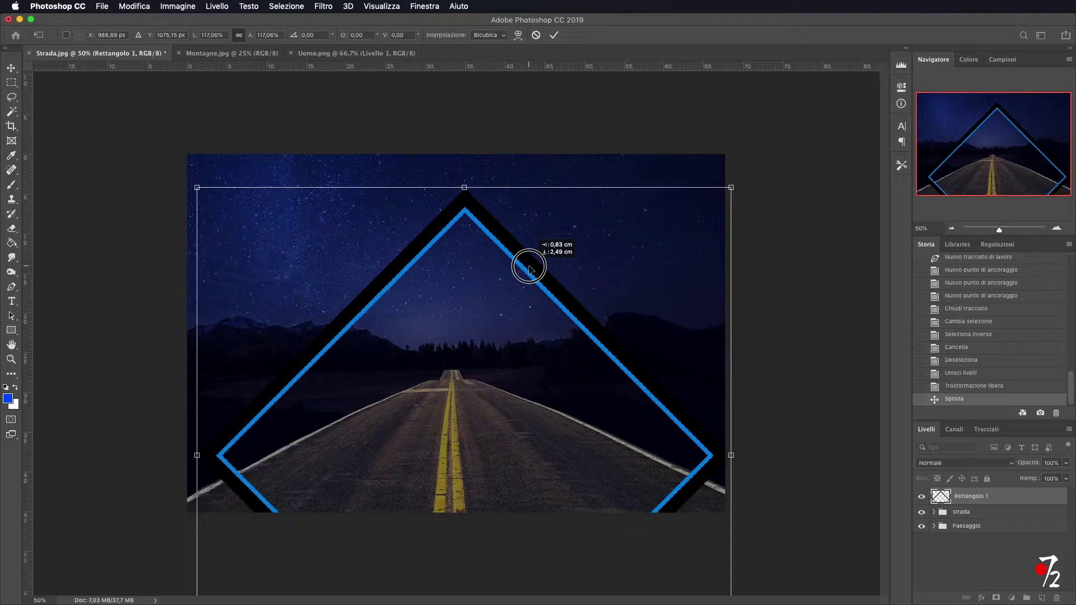
pyautogui.moveTo(530, 269); pyautogui.dragTo(530, 269)
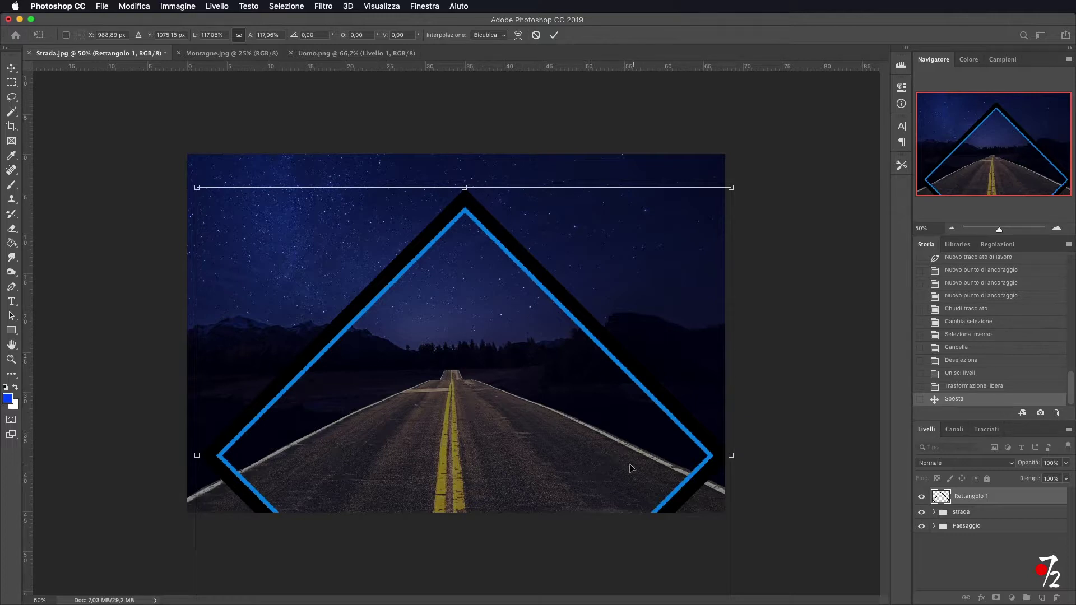
pyautogui.moveTo(531, 457); pyautogui.dragTo(527, 461)
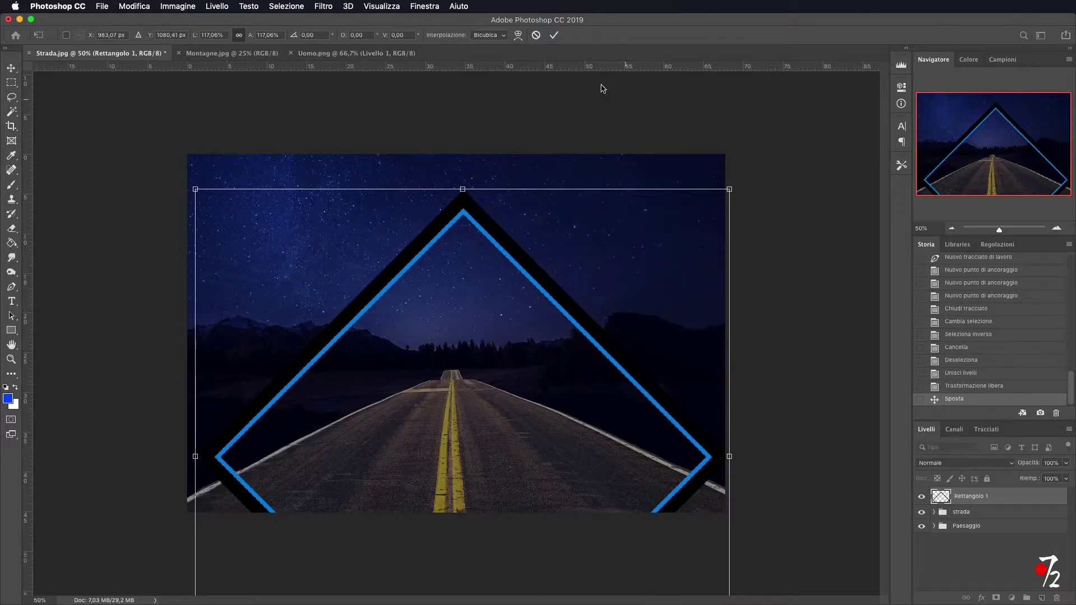
pyautogui.click(553, 35)
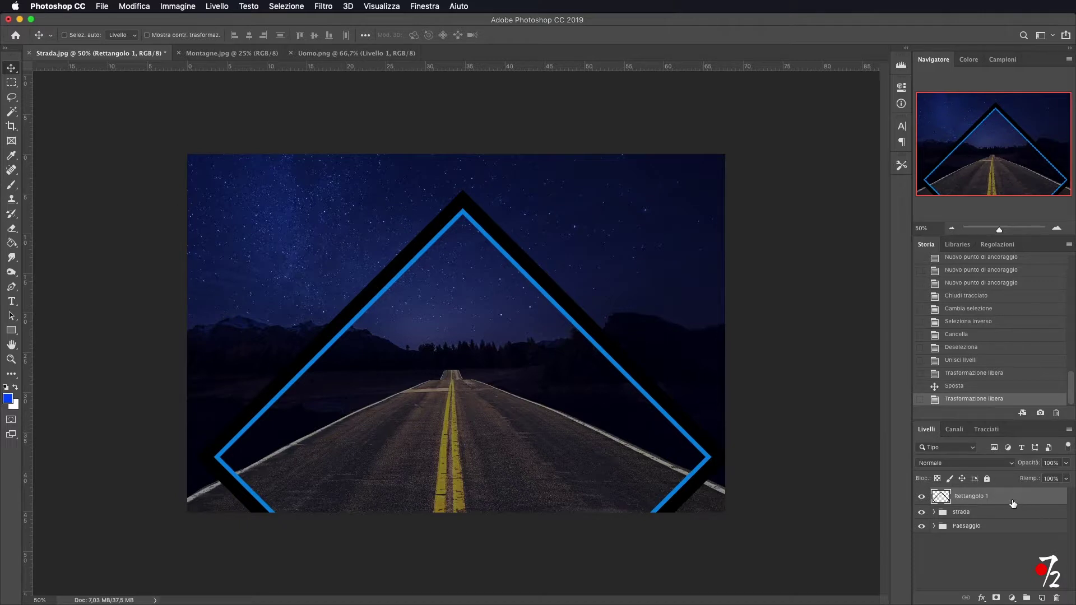
# Step: Rename the frame layer as Quadrato and move it below the strada group
pyautogui.doubleClick(983, 496)
pyautogui.write('Quadrato')
pyautogui.press('Return')
pyautogui.moveTo(1012, 496); pyautogui.dragTo(1011, 525)
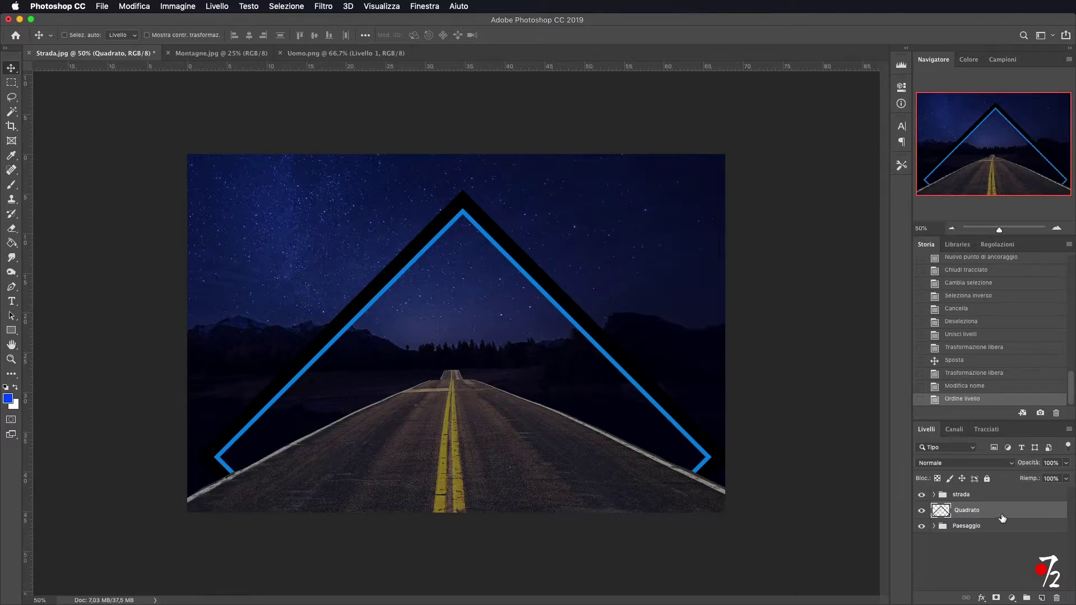
# Step: Duplicate the Quadrato layer, scale the copy to about half size and center it farther down the road inside the larger frame
pyautogui.press('super+j')
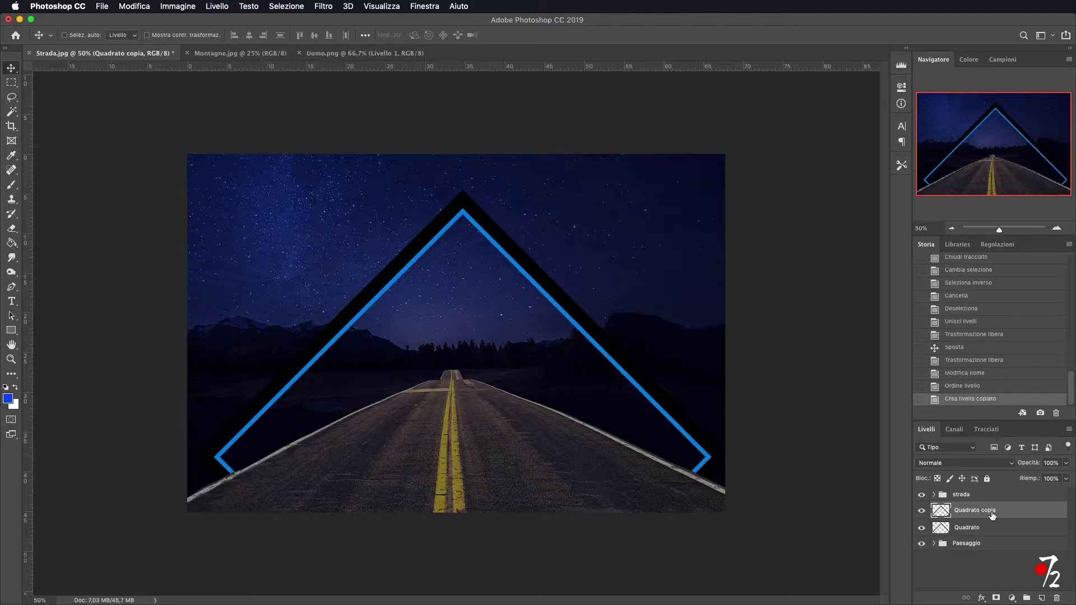
pyautogui.press('super+t')
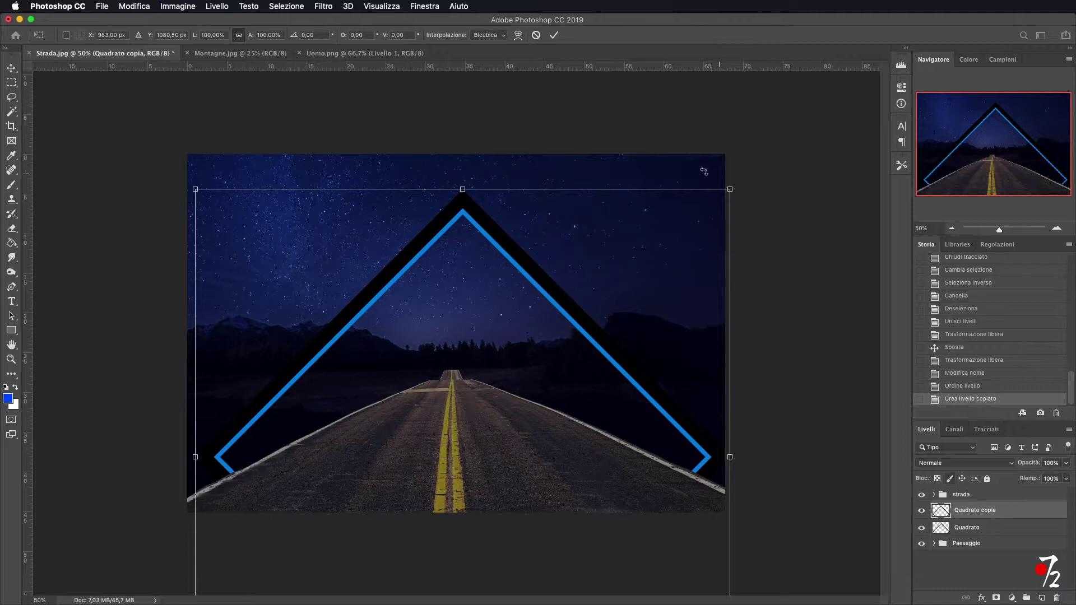
pyautogui.moveTo(729, 189); pyautogui.dragTo(582, 311)
pyautogui.moveTo(460, 357); pyautogui.dragTo(499, 282)
pyautogui.moveTo(668, 246); pyautogui.dragTo(543, 378)
pyautogui.moveTo(444, 451); pyautogui.dragTo(500, 348)
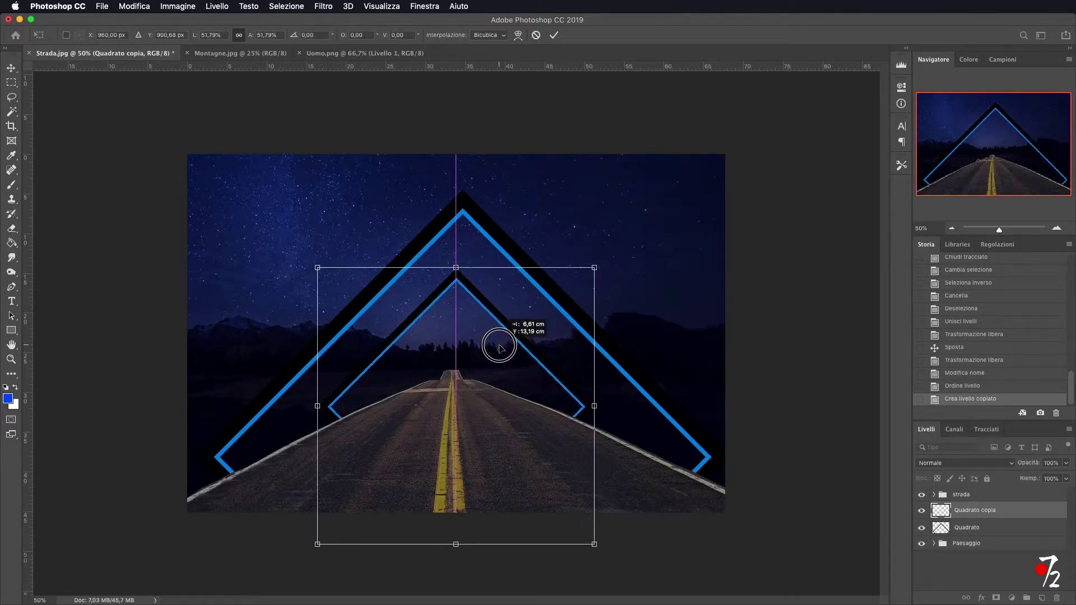
pyautogui.moveTo(594, 268); pyautogui.dragTo(576, 287)
pyautogui.moveTo(501, 358); pyautogui.dragTo(508, 348)
pyautogui.click(554, 35)
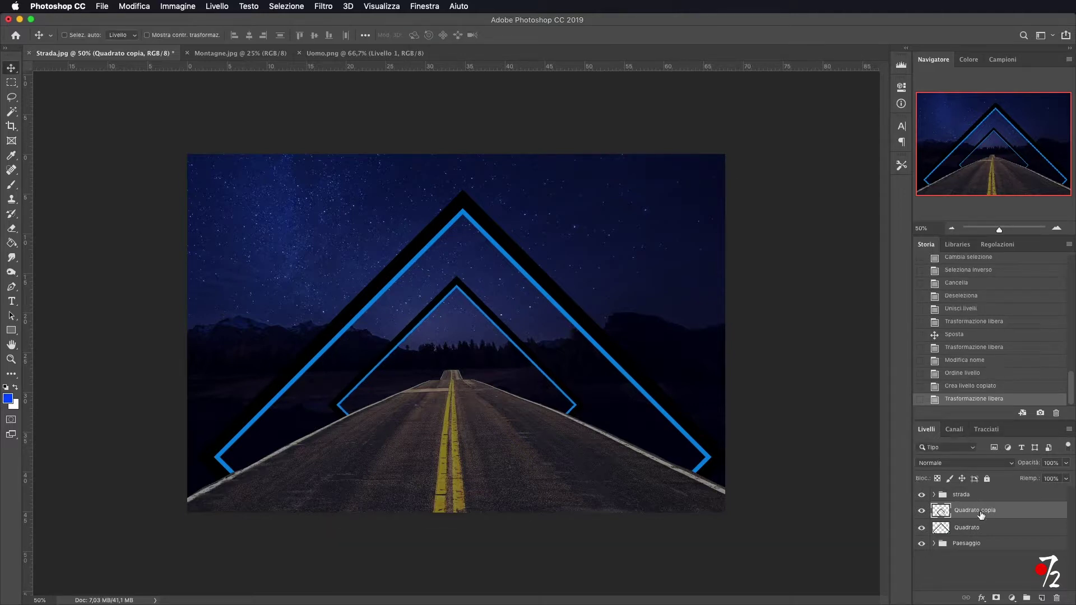
# Step: Duplicate the Quadrato copia layer, scale the copy to about half size and center it farther down the road inside the second frame
pyautogui.press('super+j')
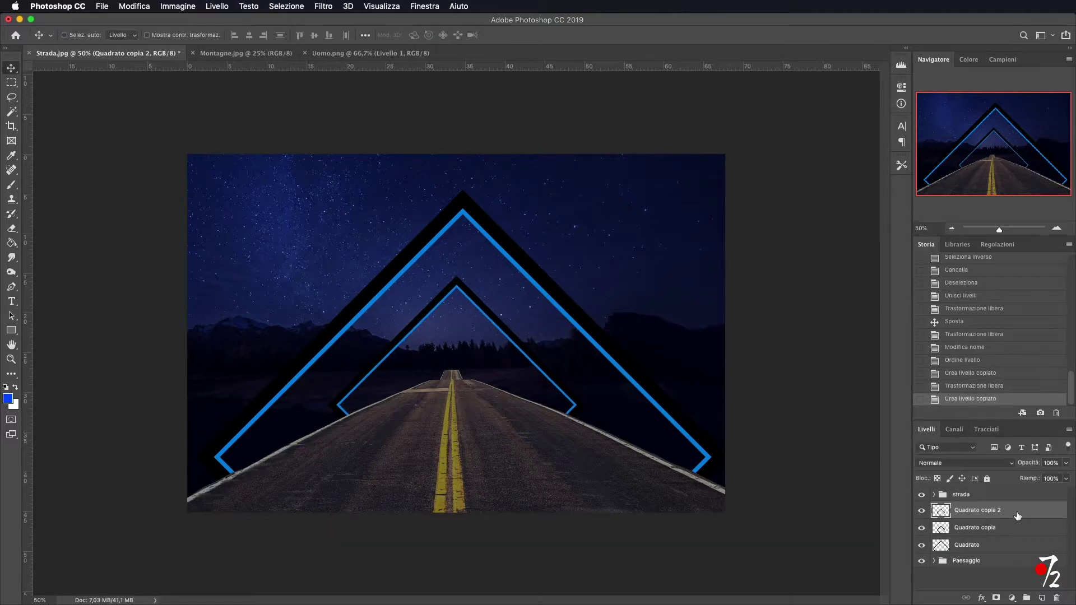
pyautogui.press('super+t')
pyautogui.moveTo(590, 272); pyautogui.dragTo(469, 392)
pyautogui.moveTo(411, 447); pyautogui.dragTo(473, 369)
pyautogui.click(554, 35)
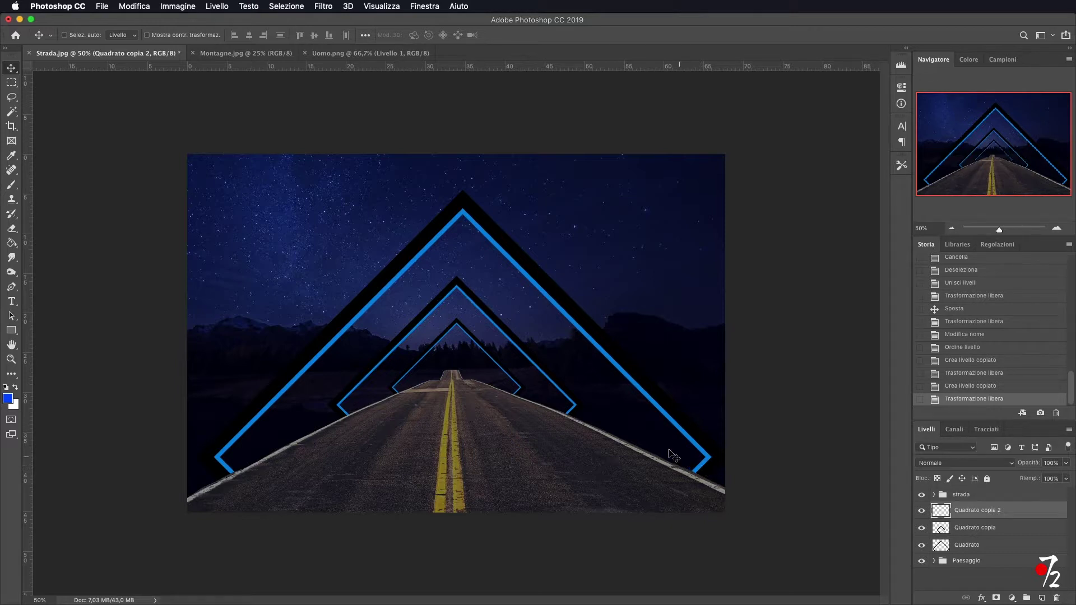
# Step: Add an empty layer above the strada group, and group the three diamond frame layers under the name Quadrati
pyautogui.click(1014, 497)
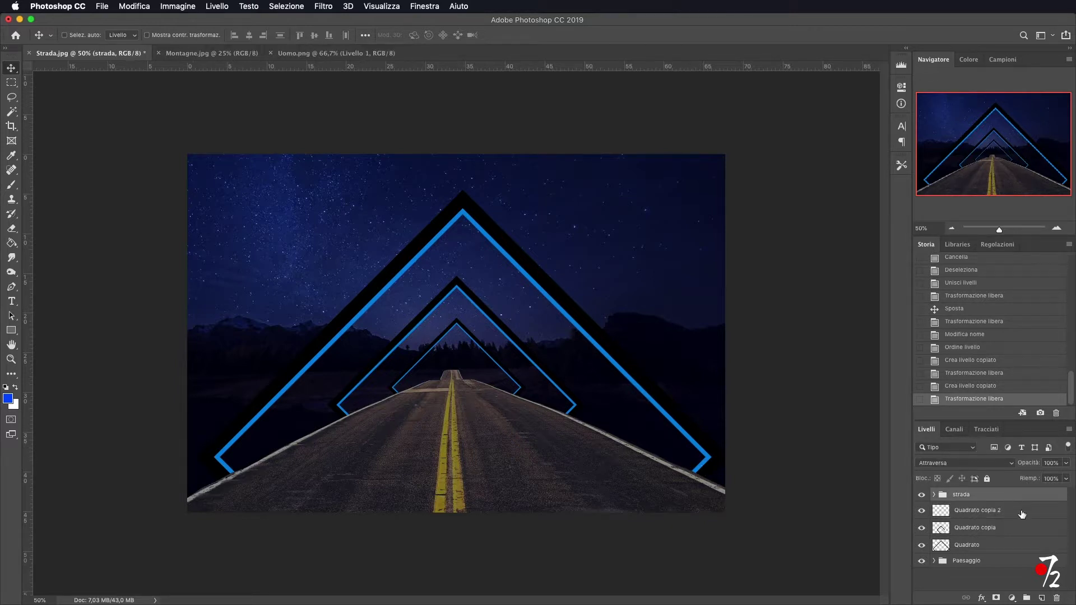
pyautogui.click(1043, 599)
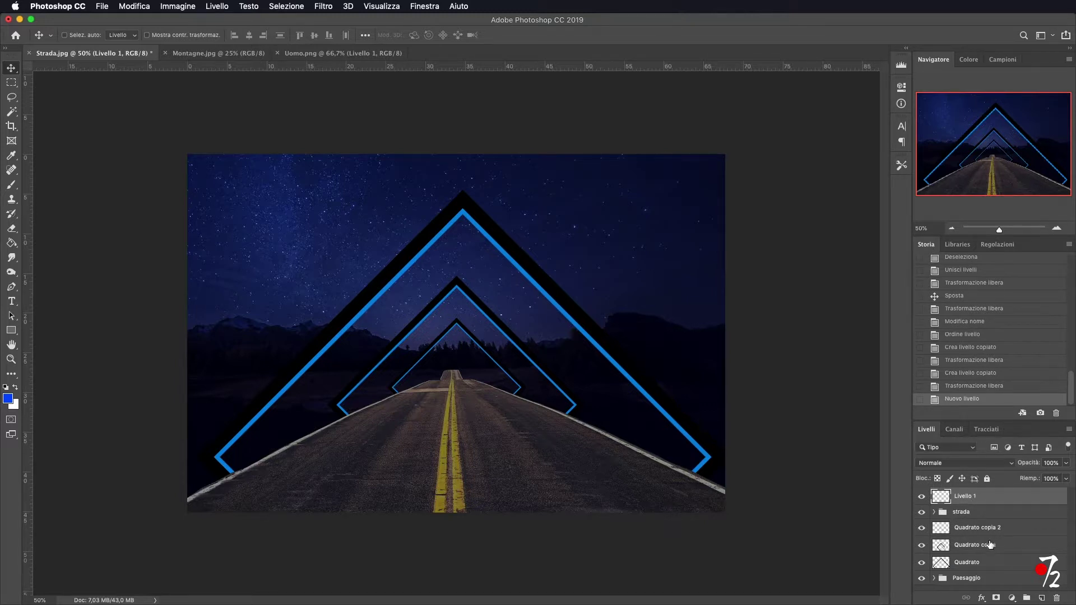
pyautogui.click(1021, 529)
pyautogui.press('super')
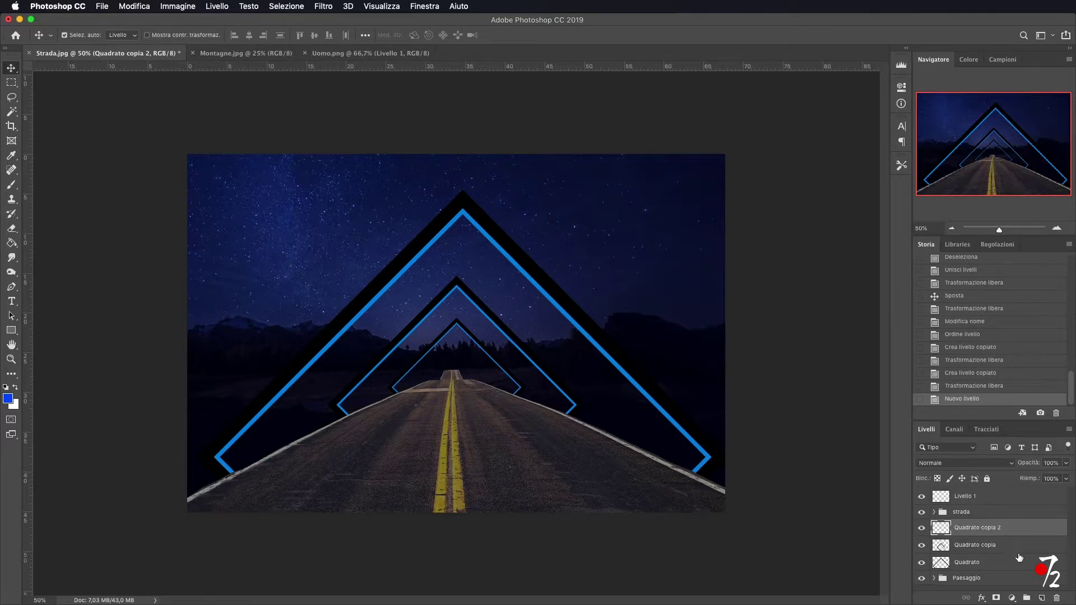
pyautogui.keyDown('super'); pyautogui.click(1004, 567); pyautogui.keyUp('super')
pyautogui.keyDown('super'); pyautogui.click(1009, 545); pyautogui.keyUp('super')
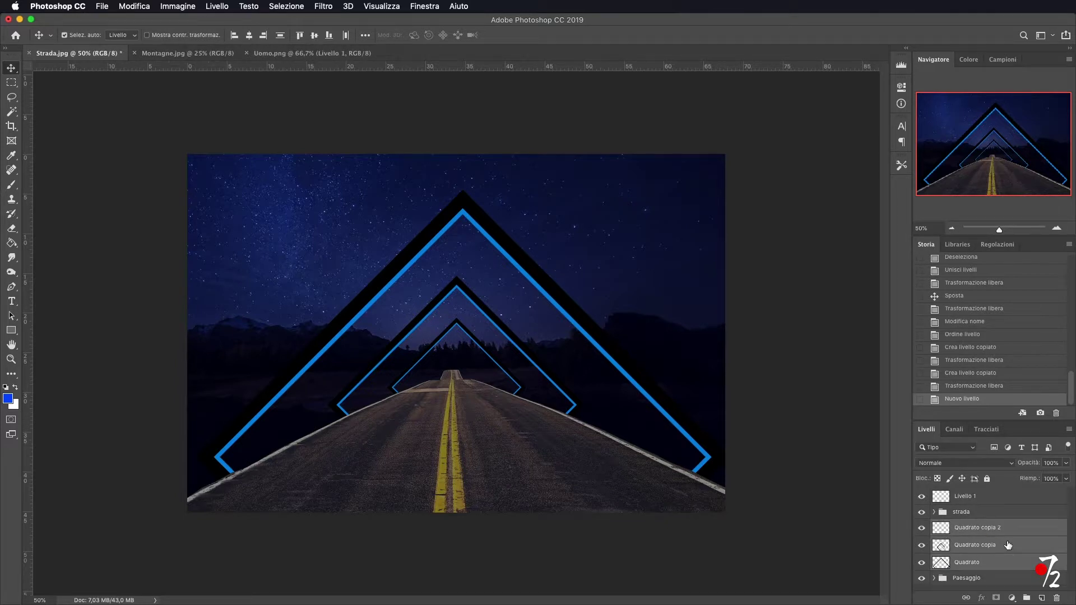
pyautogui.press('super+g')
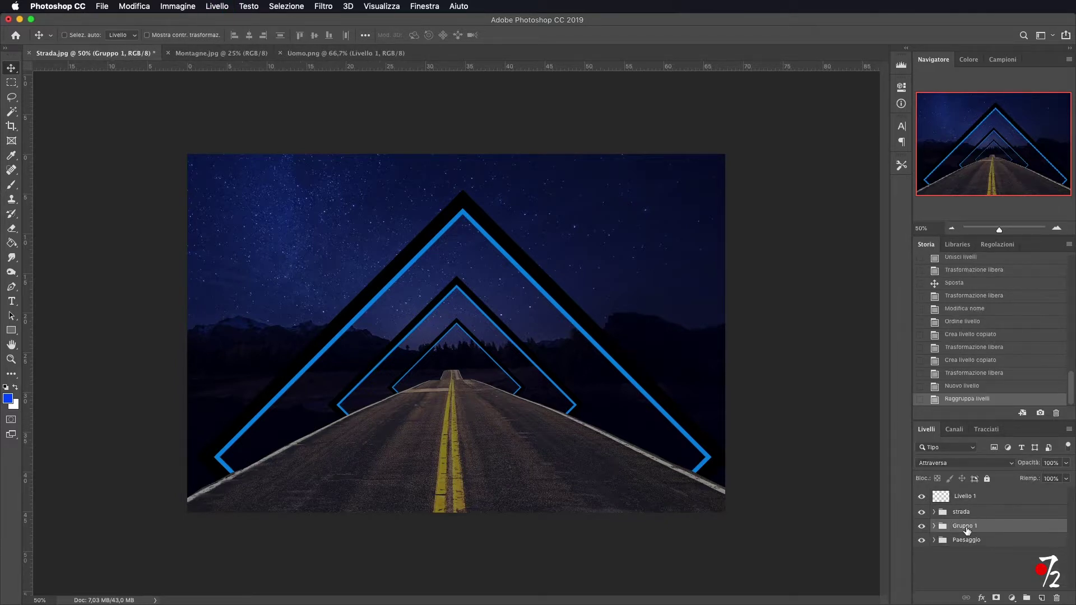
pyautogui.write('Qua')
pyautogui.press('Return')
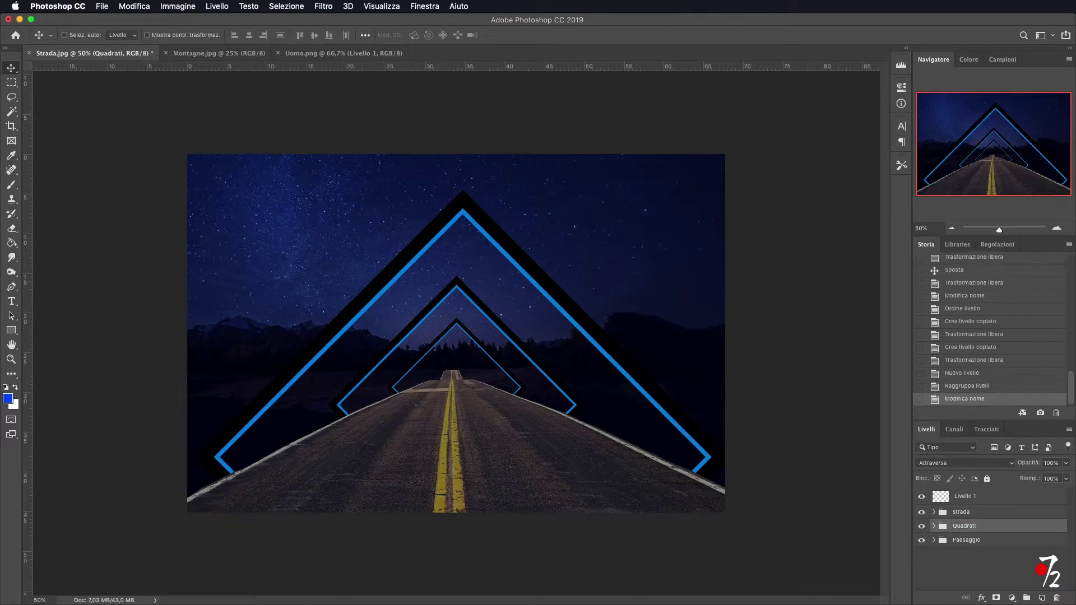
# Step: On the empty Livello 1 layer, set up a 129 px brush at 100% opacity with the frame's blue sampled as its color
pyautogui.click(1013, 498)
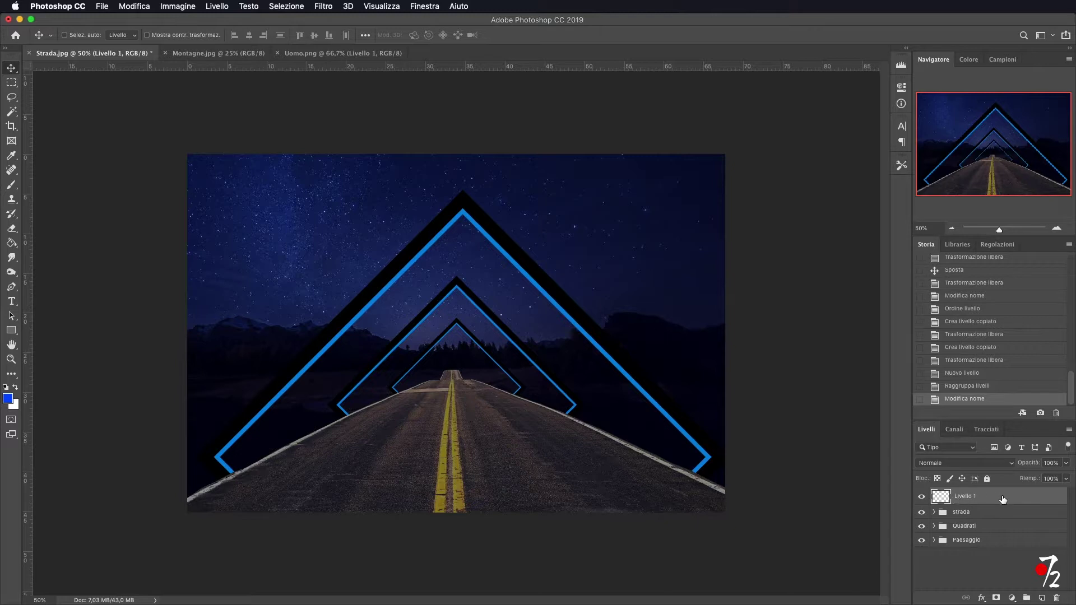
pyautogui.click(11, 186)
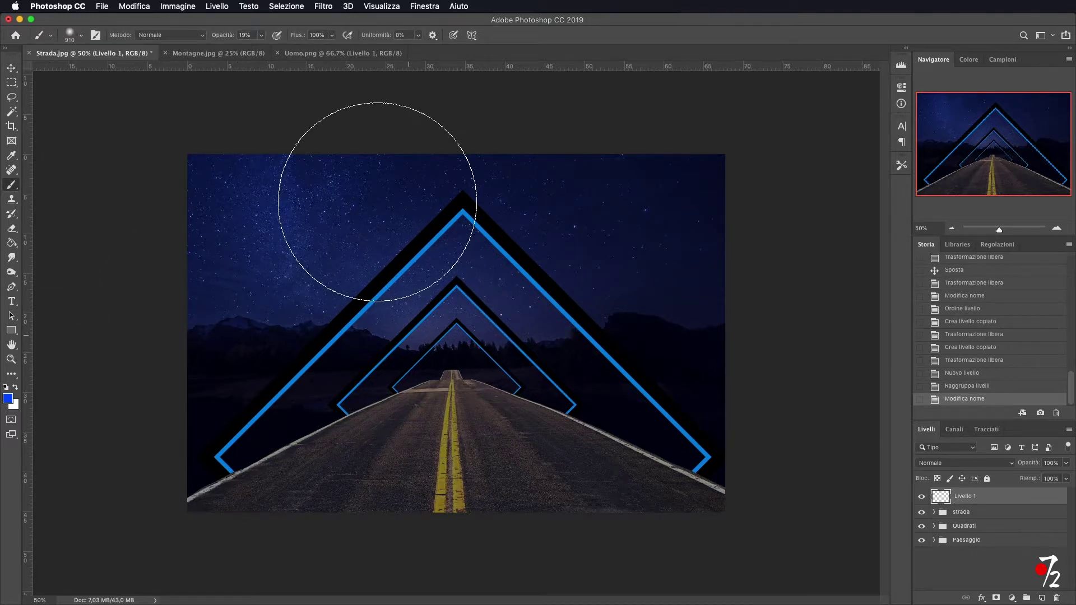
pyautogui.click(261, 36)
pyautogui.moveTo(262, 49); pyautogui.dragTo(382, 64)
pyautogui.moveTo(457, 404); pyautogui.dragTo(345, 410)
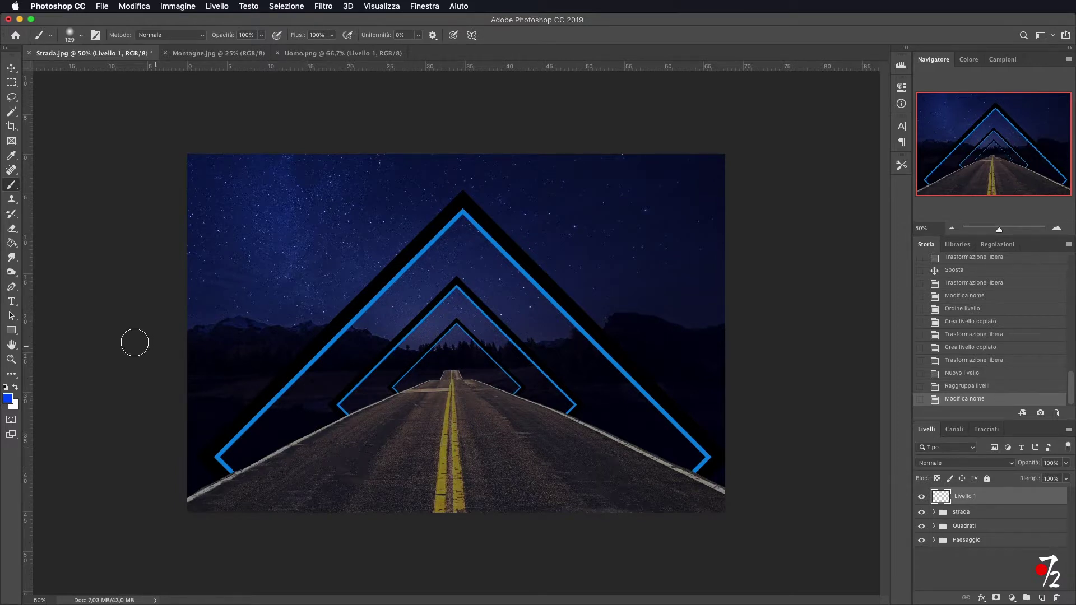
pyautogui.press('i')
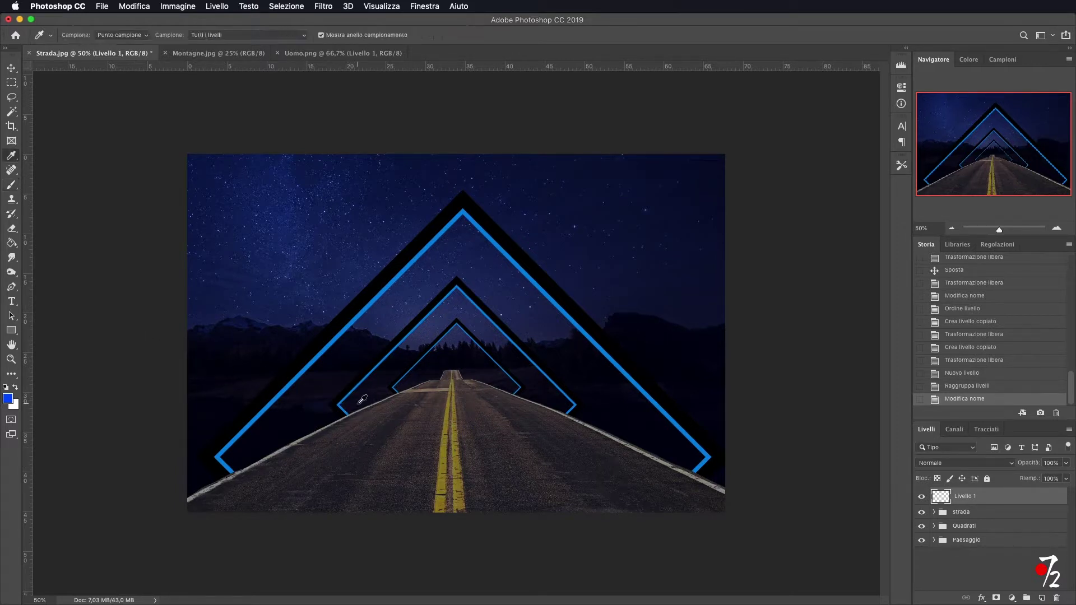
pyautogui.click(434, 239)
pyautogui.press('b')
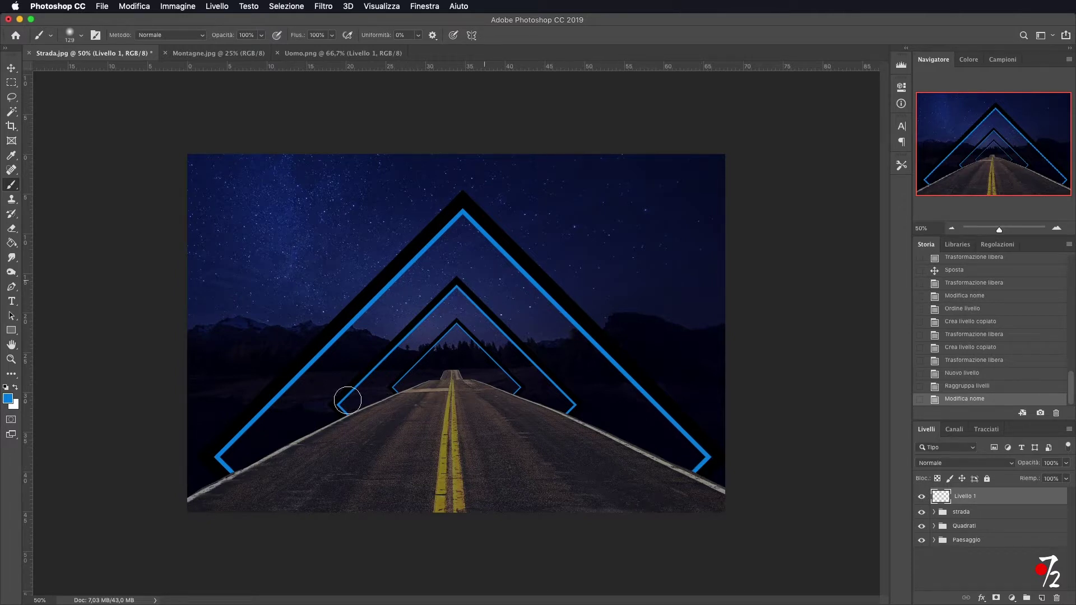
# Step: Paint progressively thinner blue stripes across the road at the base of each of the three frames, with the layer's blending mode set to Sovrapponi
pyautogui.moveTo(243, 478); pyautogui.dragTo(698, 474)
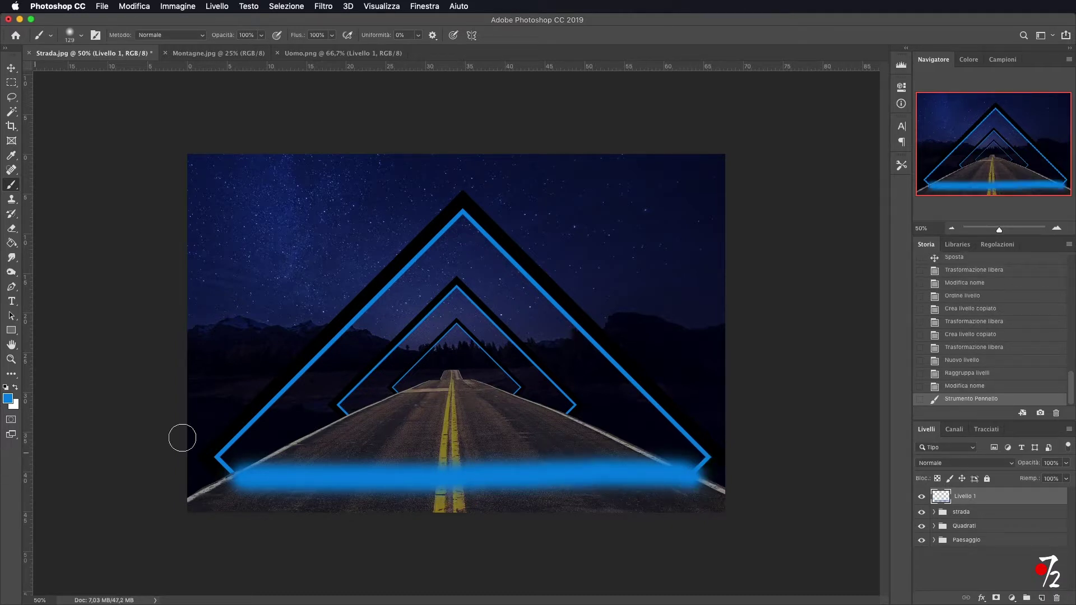
pyautogui.click(240, 477)
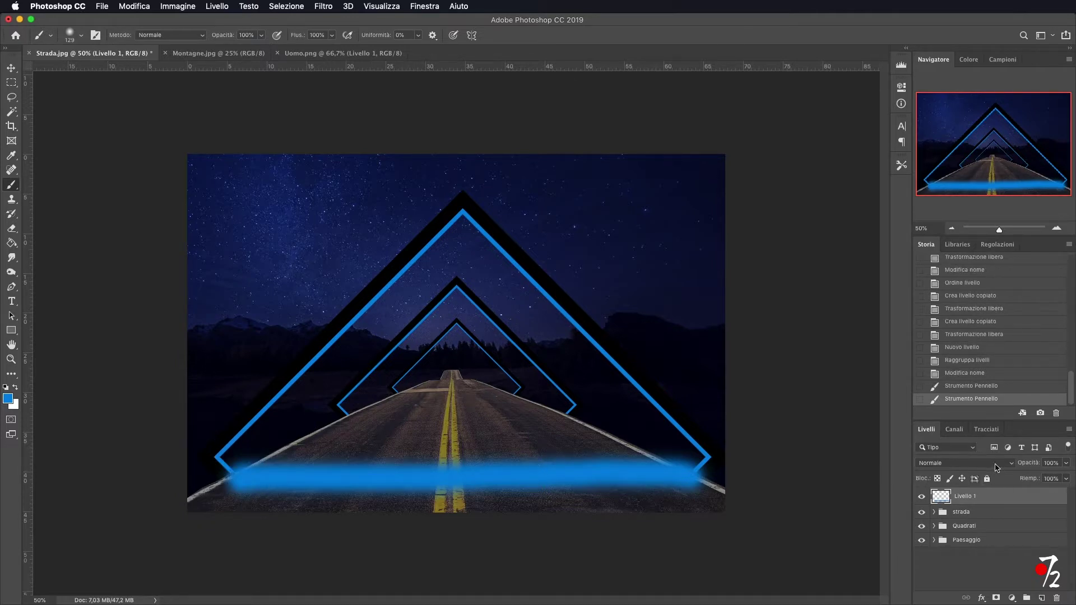
pyautogui.click(1012, 465)
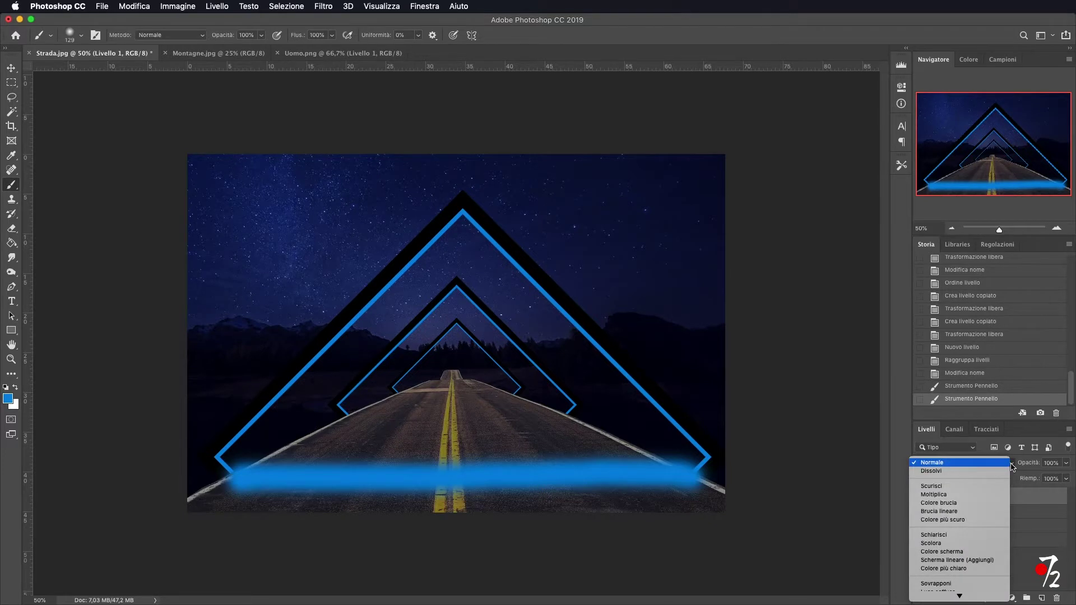
pyautogui.click(953, 583)
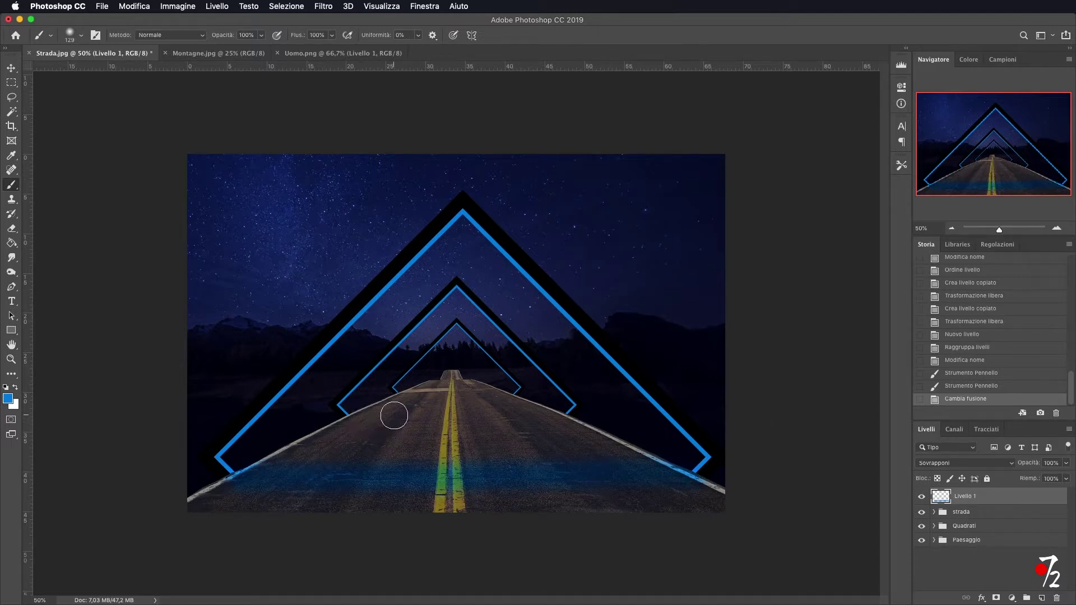
pyautogui.moveTo(449, 422)
pyautogui.mouseDown()
pyautogui.moveTo(356, 418)
pyautogui.moveTo(561, 416)
pyautogui.mouseUp()
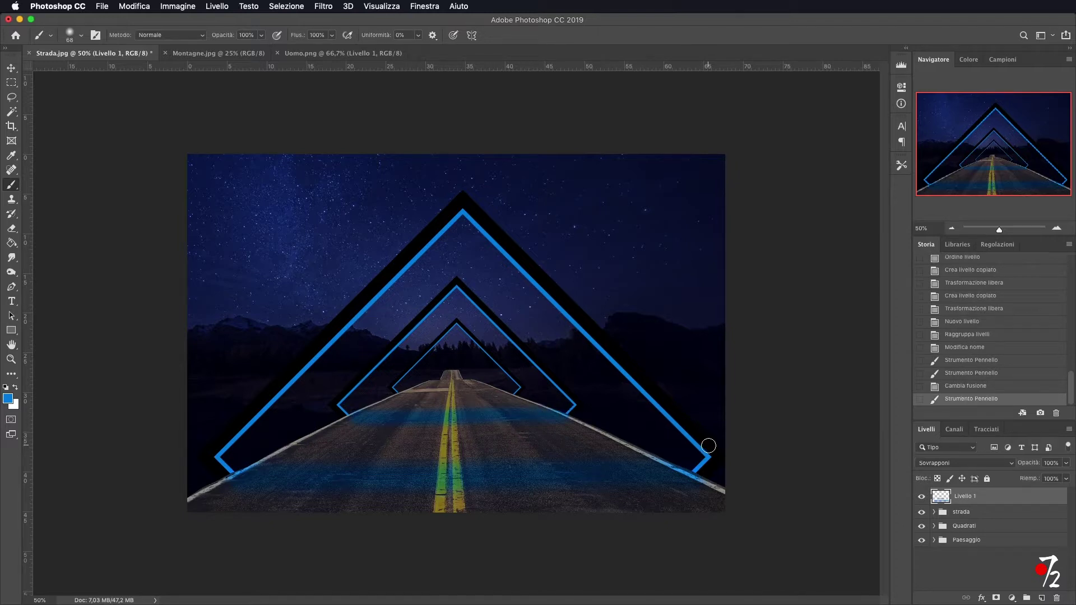
pyautogui.moveTo(428, 388)
pyautogui.mouseDown()
pyautogui.moveTo(403, 393)
pyautogui.moveTo(511, 393)
pyautogui.mouseUp()
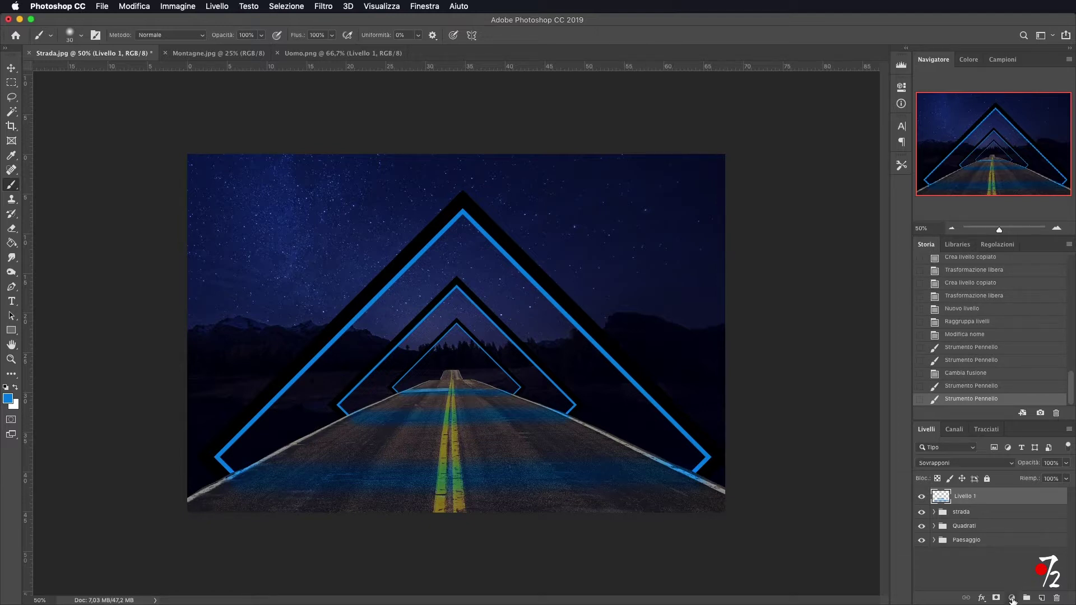
# Step: Add a Curve adjustment clipped to the blue stripes layer and rename the stripes layer Riflesso
pyautogui.click(1013, 599)
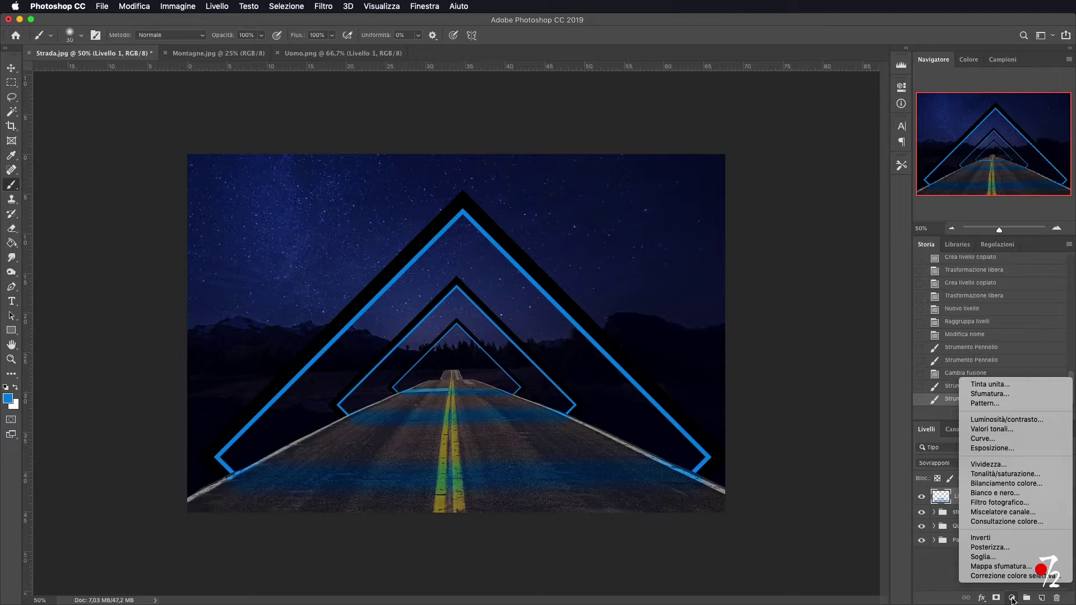
pyautogui.click(1014, 439)
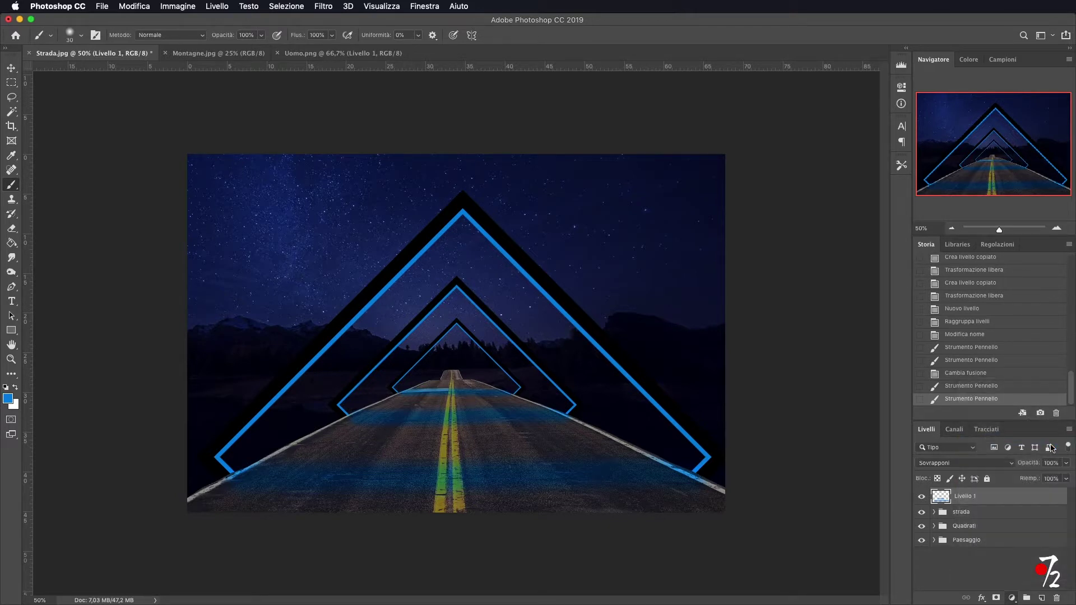
pyautogui.click(804, 334)
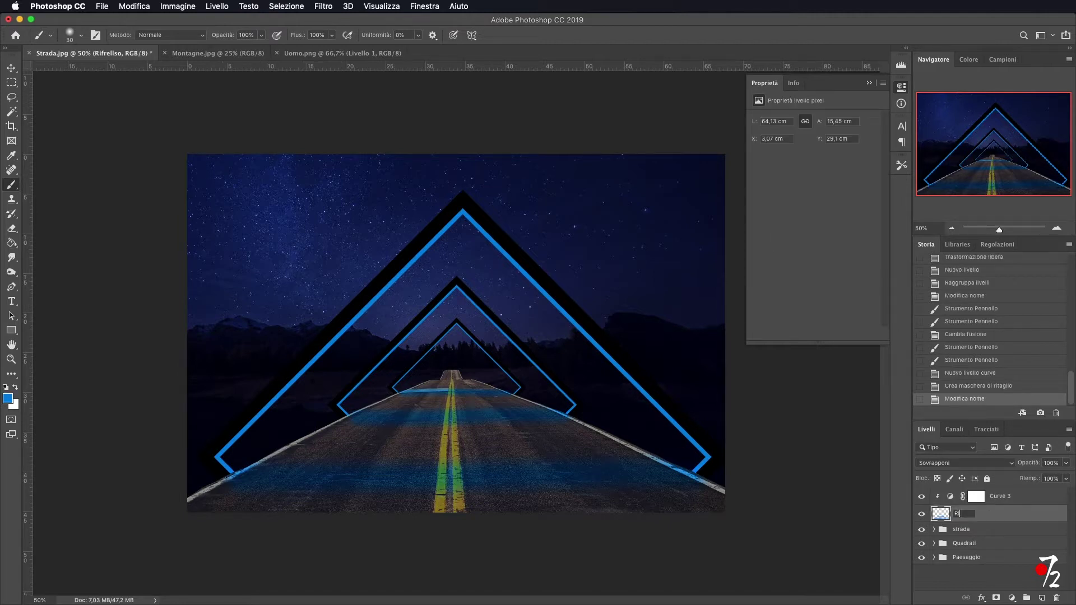
pyautogui.press('Return')
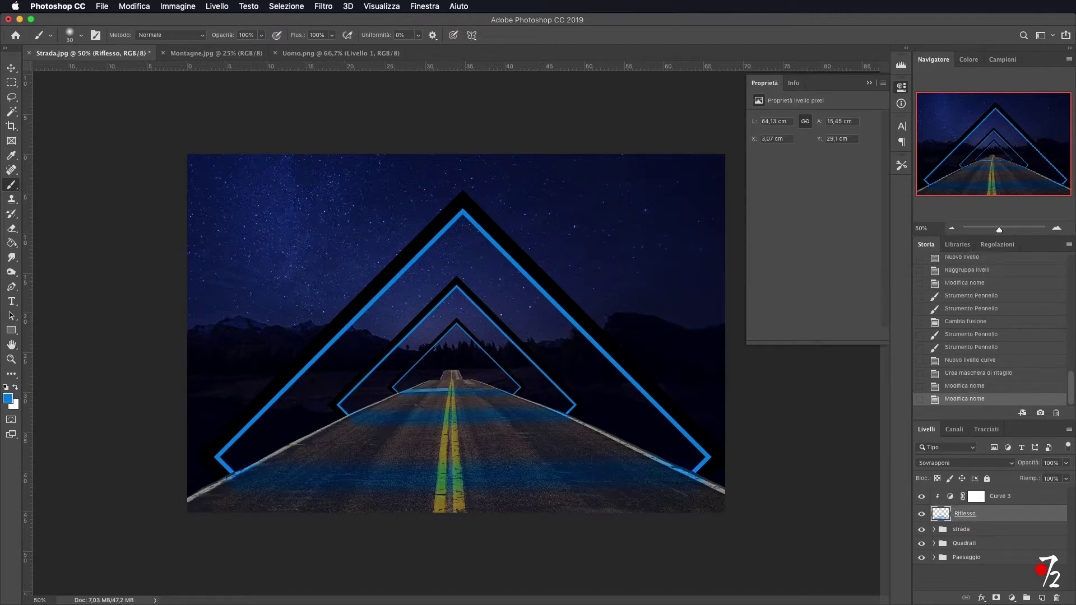
# Step: Darken the Riflesso curve slightly by lowering its white end and setting a midtone point at input 109, output 97
pyautogui.click(976, 496)
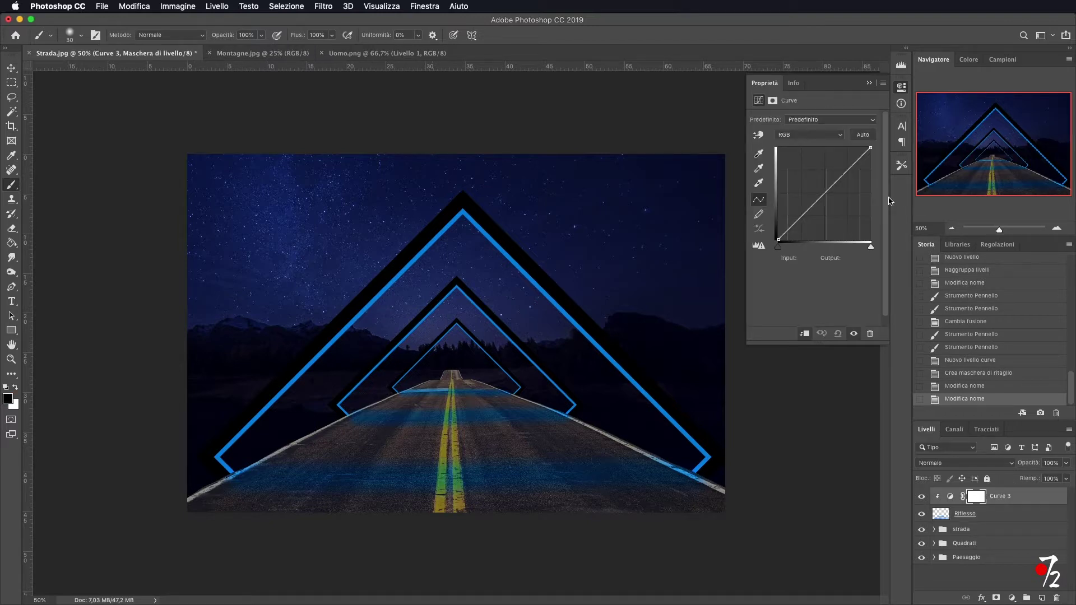
pyautogui.moveTo(870, 148); pyautogui.dragTo(871, 154)
pyautogui.click(817, 204)
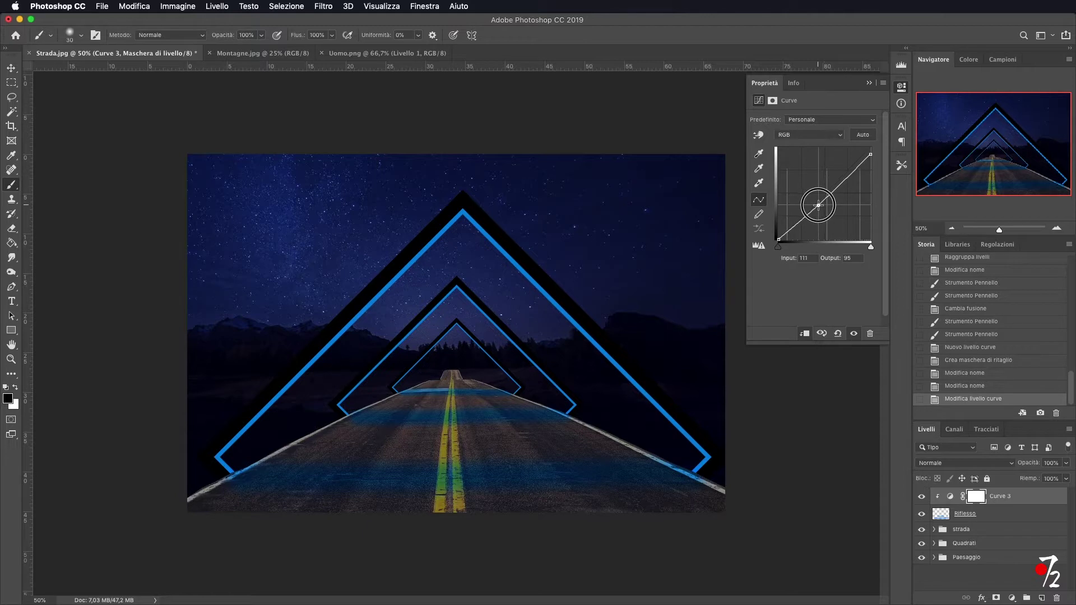
pyautogui.moveTo(818, 204); pyautogui.dragTo(817, 205)
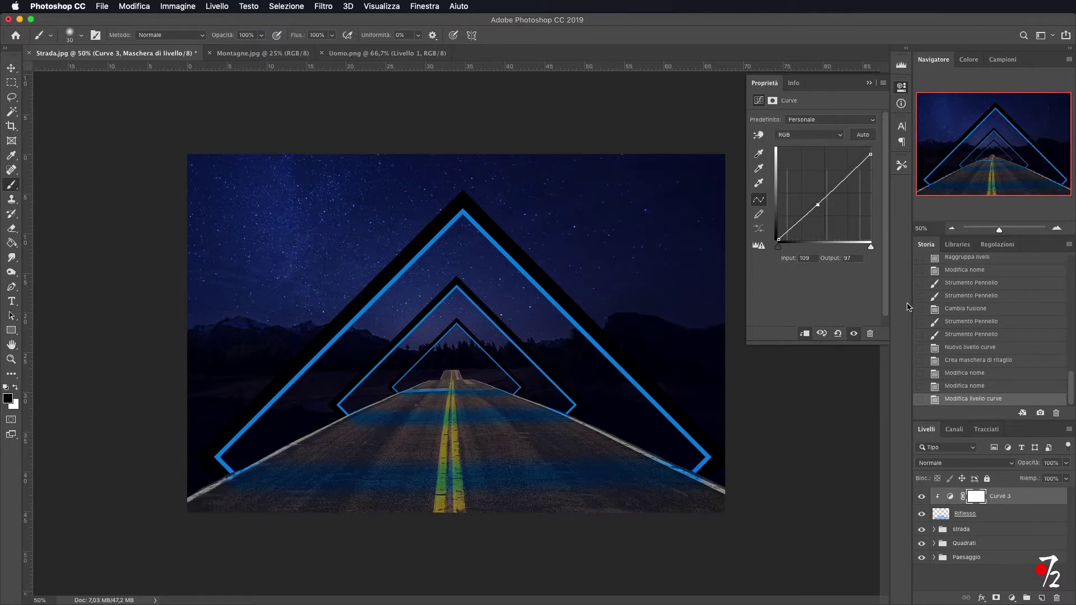
pyautogui.click(867, 85)
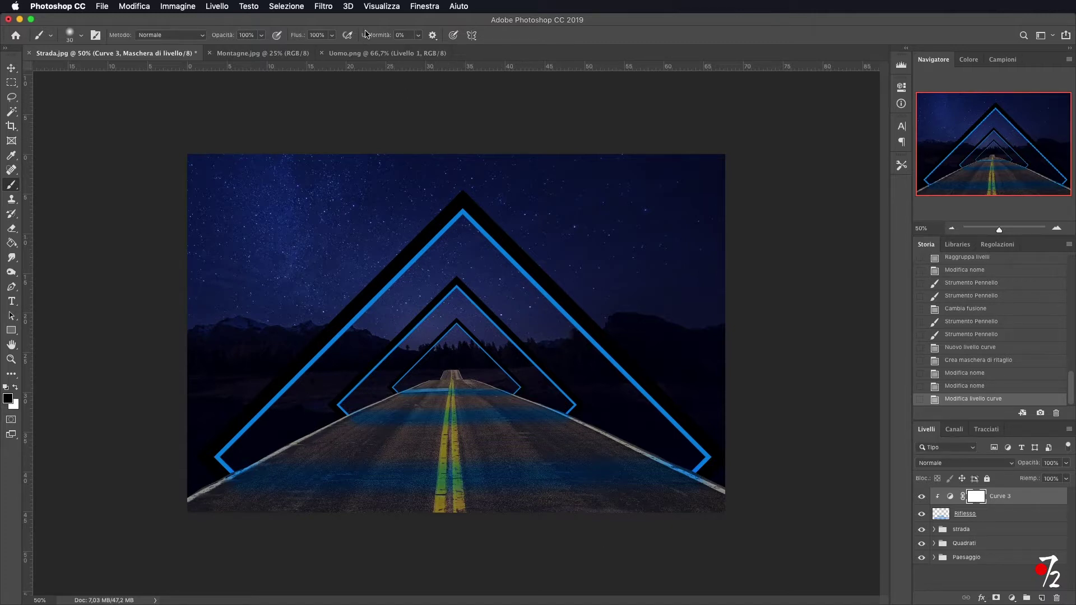
# Step: Bring the cut-out man from Uomo.png into the Strada.jpg composite with the Move tool, placing him over the road
pyautogui.click(371, 53)
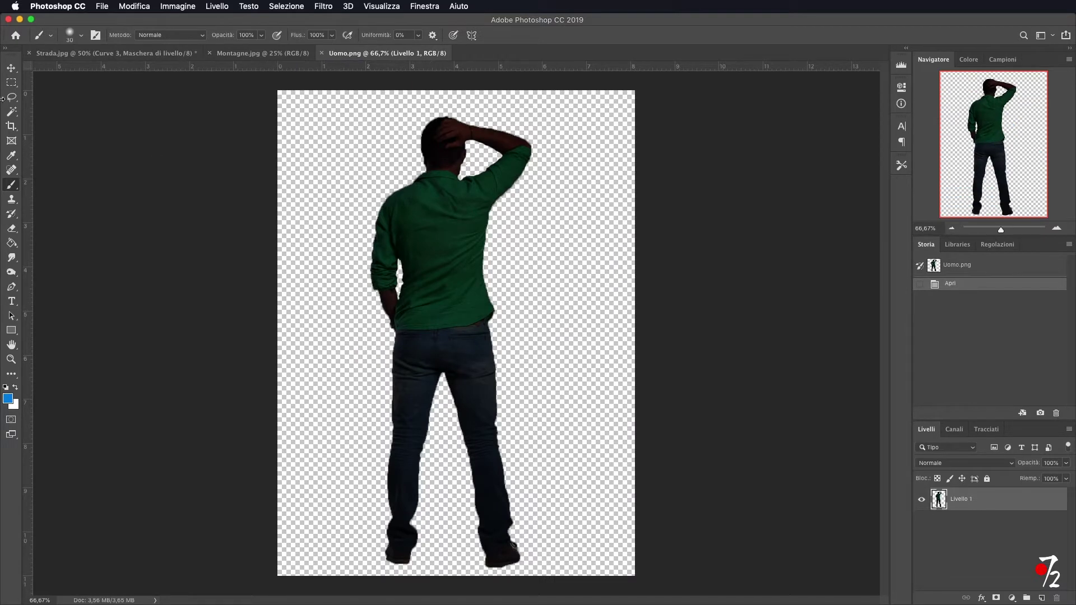
pyautogui.click(12, 68)
pyautogui.moveTo(388, 222); pyautogui.dragTo(460, 244)
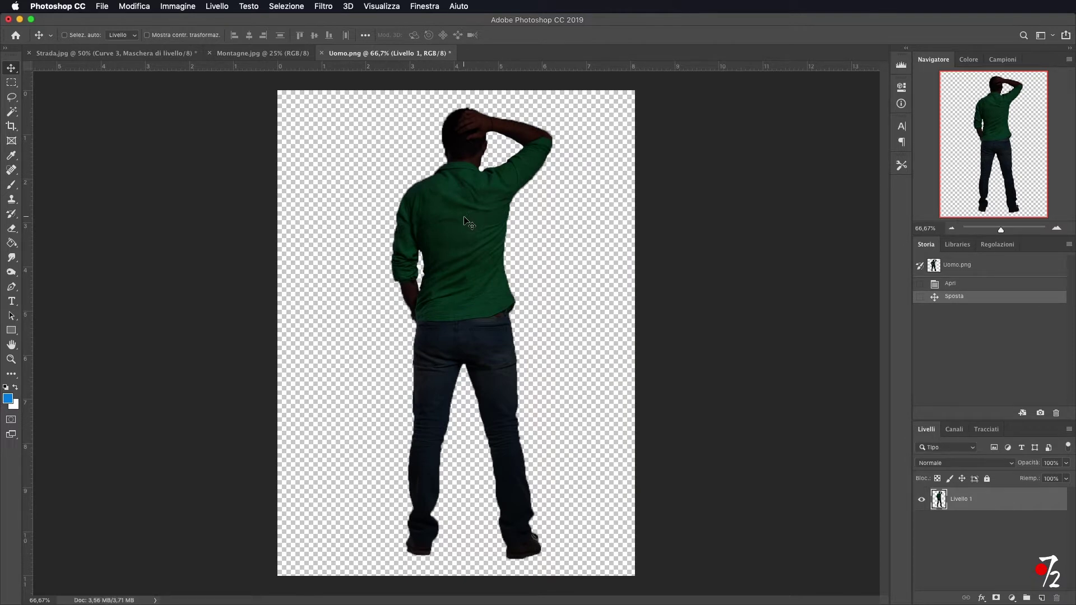
pyautogui.moveTo(465, 221); pyautogui.dragTo(474, 353)
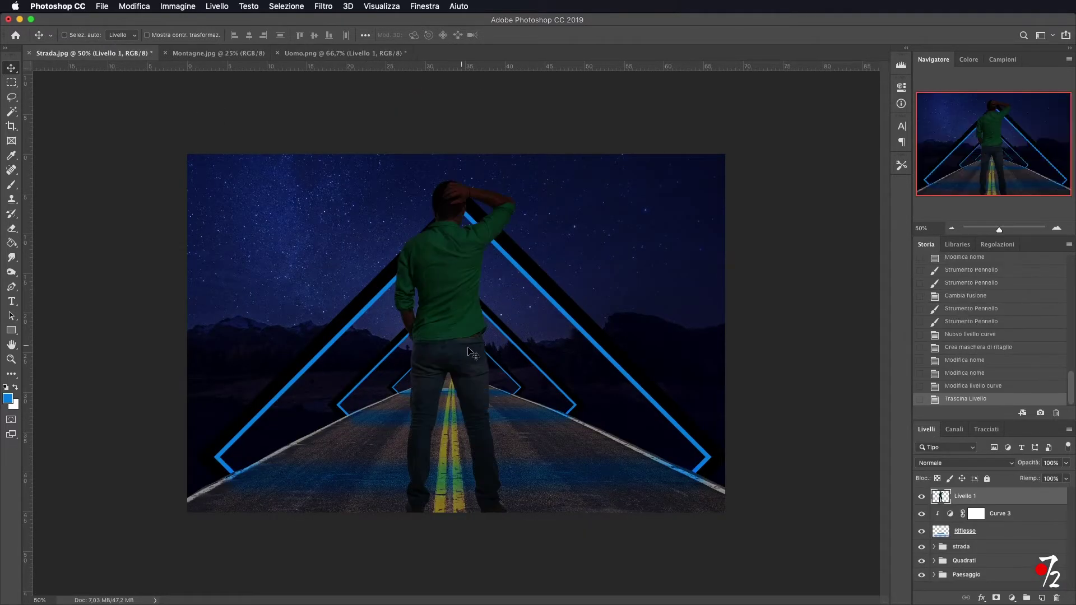
# Step: Scale the man to about 46% and center him on the road's yellow line, standing on the nearest blue stripe
pyautogui.press('super+t')
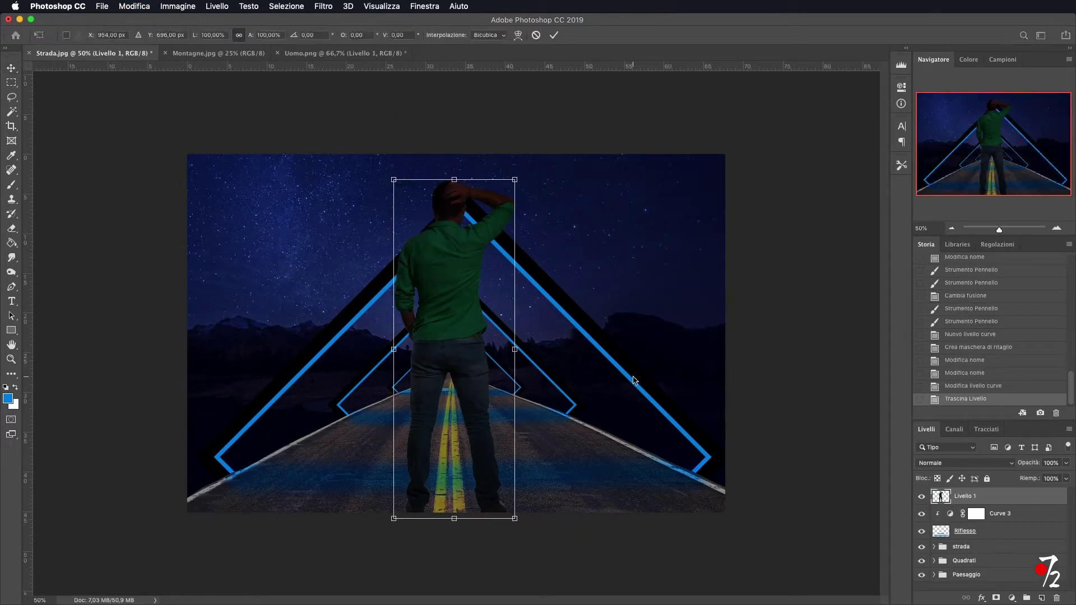
pyautogui.moveTo(515, 179); pyautogui.dragTo(457, 341)
pyautogui.moveTo(430, 407); pyautogui.dragTo(456, 375)
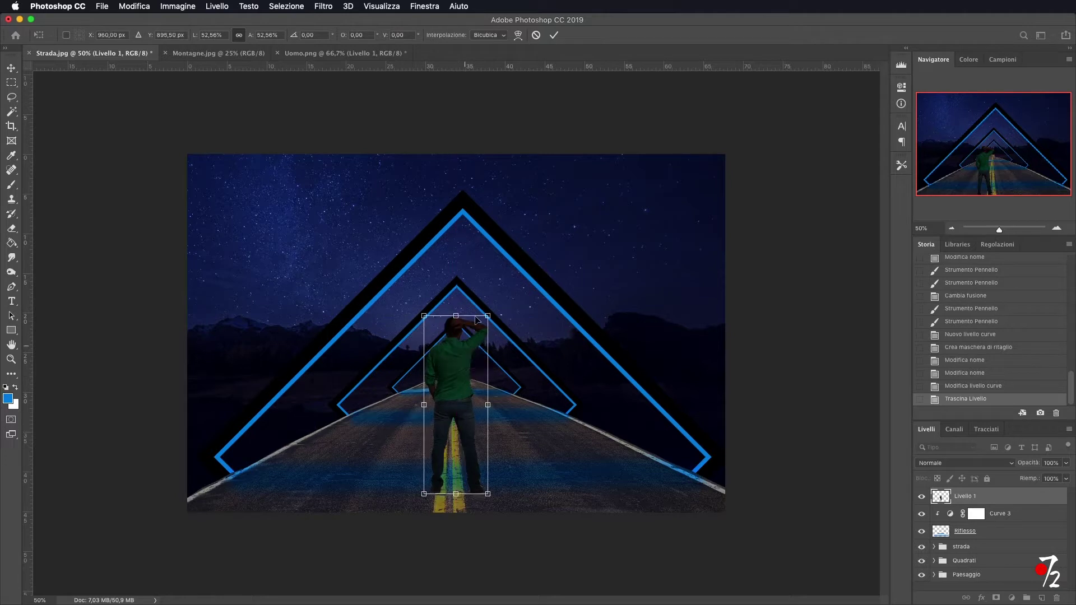
pyautogui.moveTo(483, 318); pyautogui.dragTo(479, 339)
pyautogui.moveTo(457, 398); pyautogui.dragTo(461, 398)
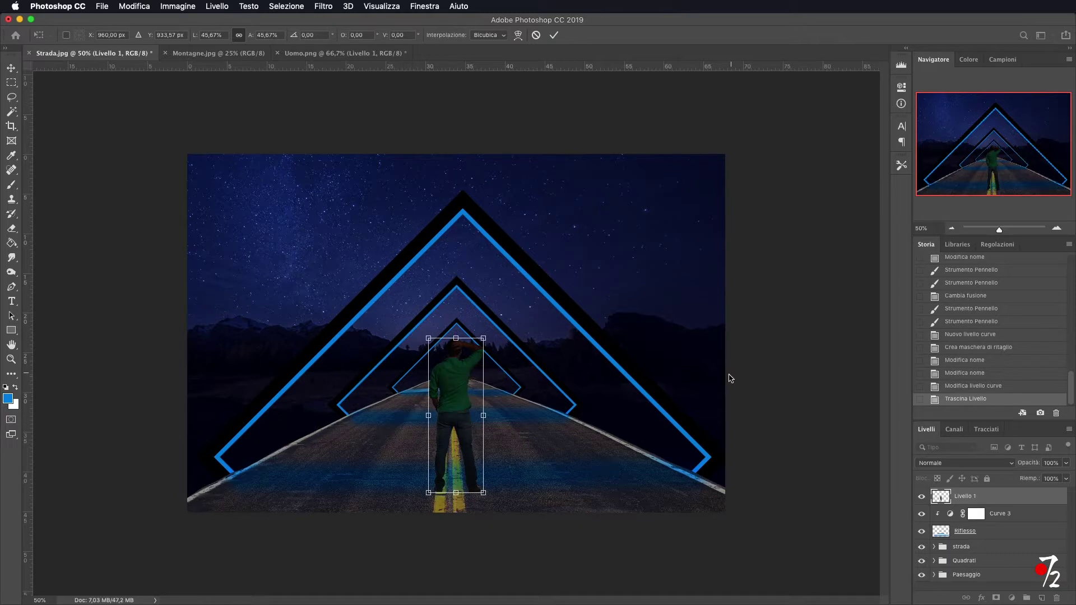
pyautogui.click(554, 35)
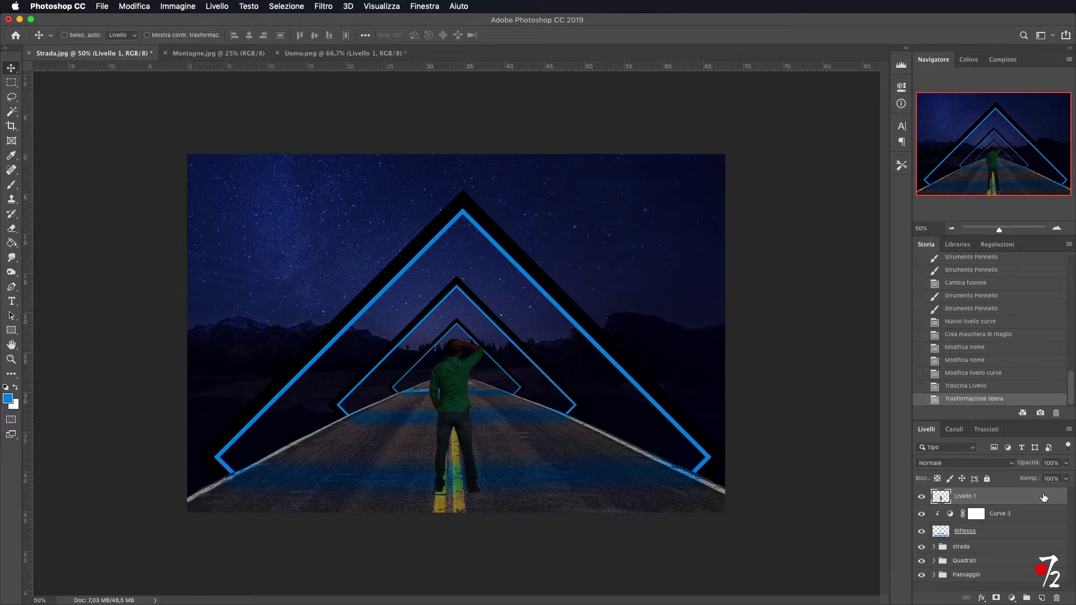
# Step: Add a Color Balance adjustment clipped to the man's layer and rename that layer Uomo
pyautogui.click(1012, 598)
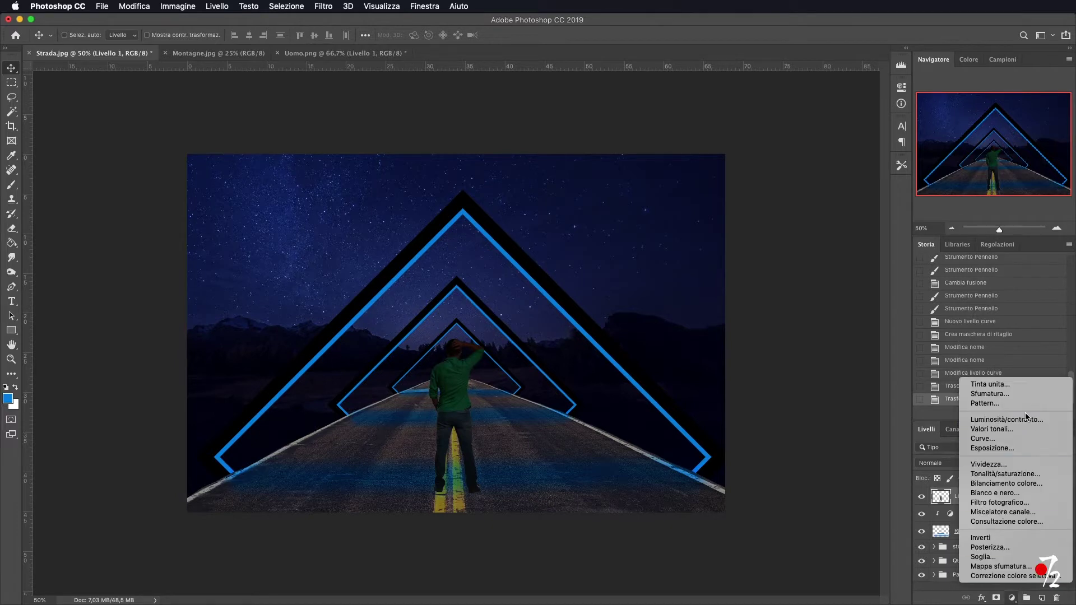
pyautogui.click(1023, 483)
pyautogui.moveTo(800, 146); pyautogui.dragTo(795, 146)
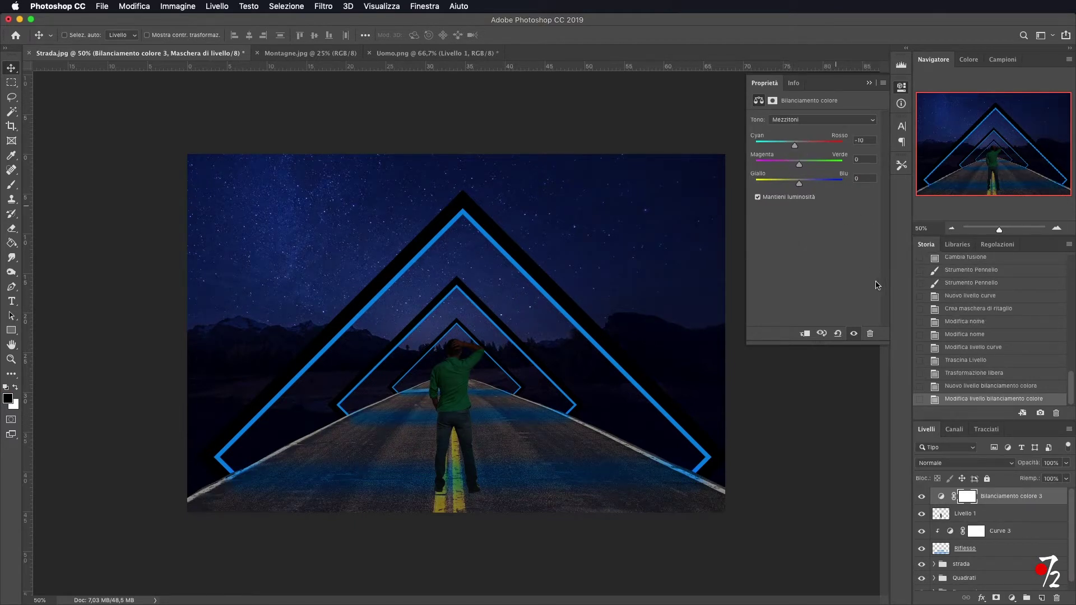
pyautogui.press('super+z')
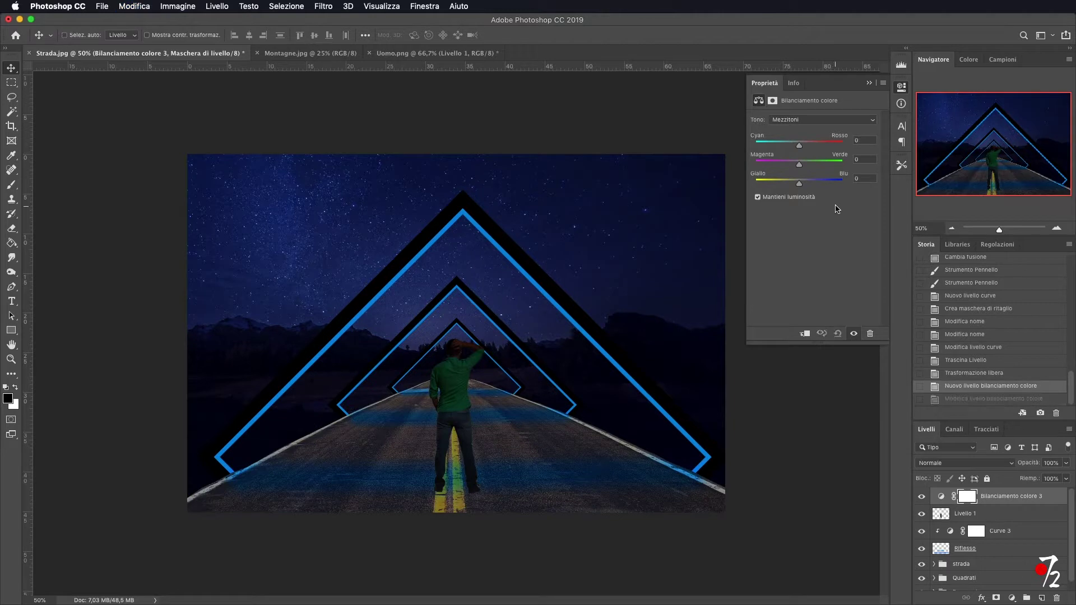
pyautogui.click(805, 334)
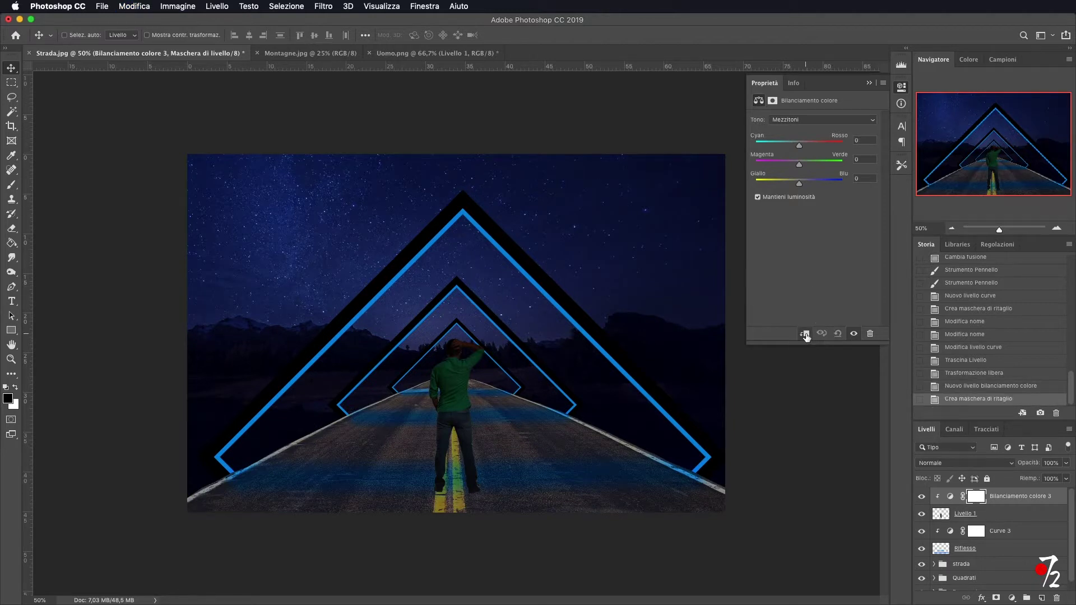
pyautogui.doubleClick(969, 514)
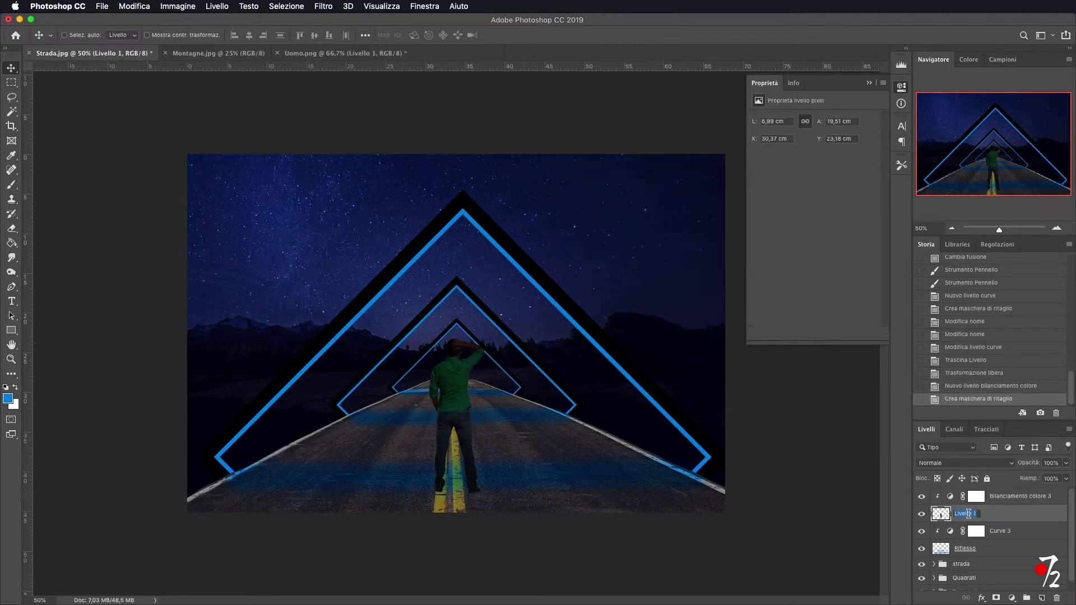
pyautogui.write('Uomo')
pyautogui.press('Return')
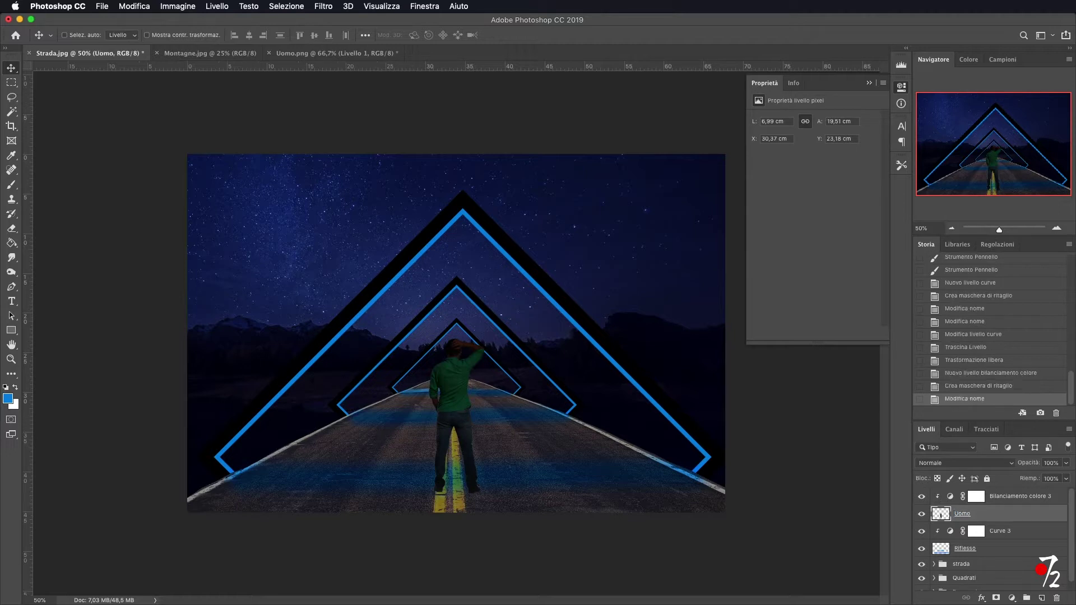
# Step: Shift the midtones of the man's Color Balance adjustment to -16 toward cyan and adjust their yellow-blue balance
pyautogui.click(1013, 496)
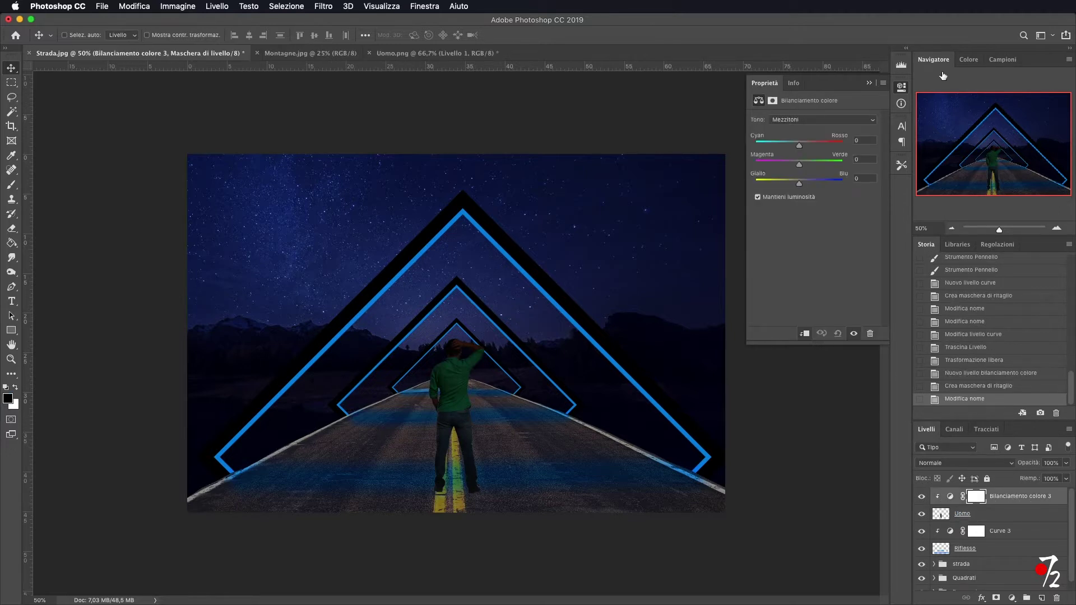
pyautogui.moveTo(797, 145); pyautogui.dragTo(792, 145)
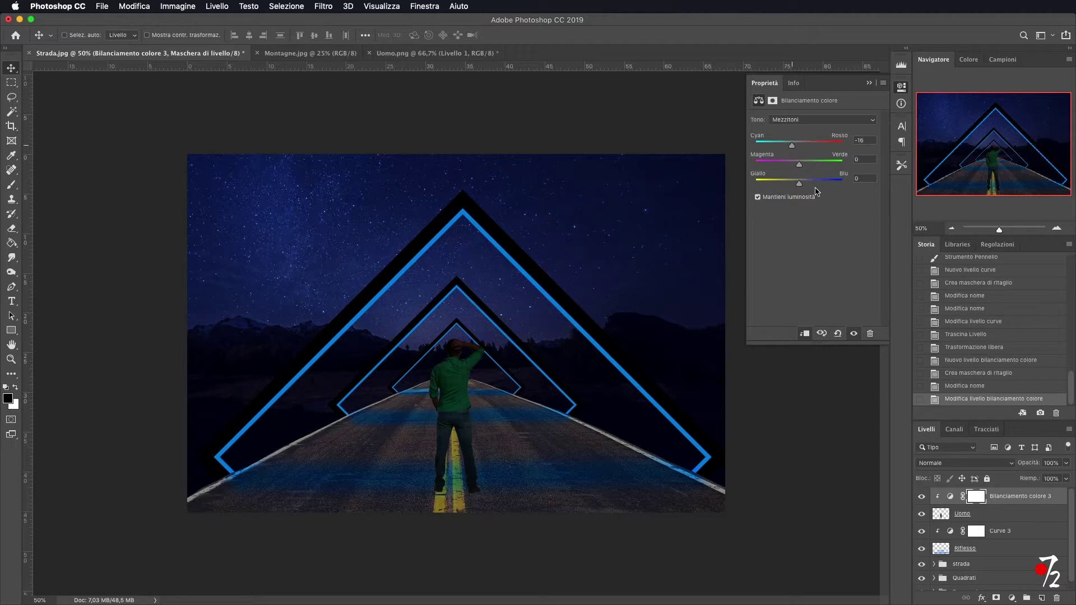
pyautogui.moveTo(802, 184); pyautogui.dragTo(799, 170)
pyautogui.click(870, 84)
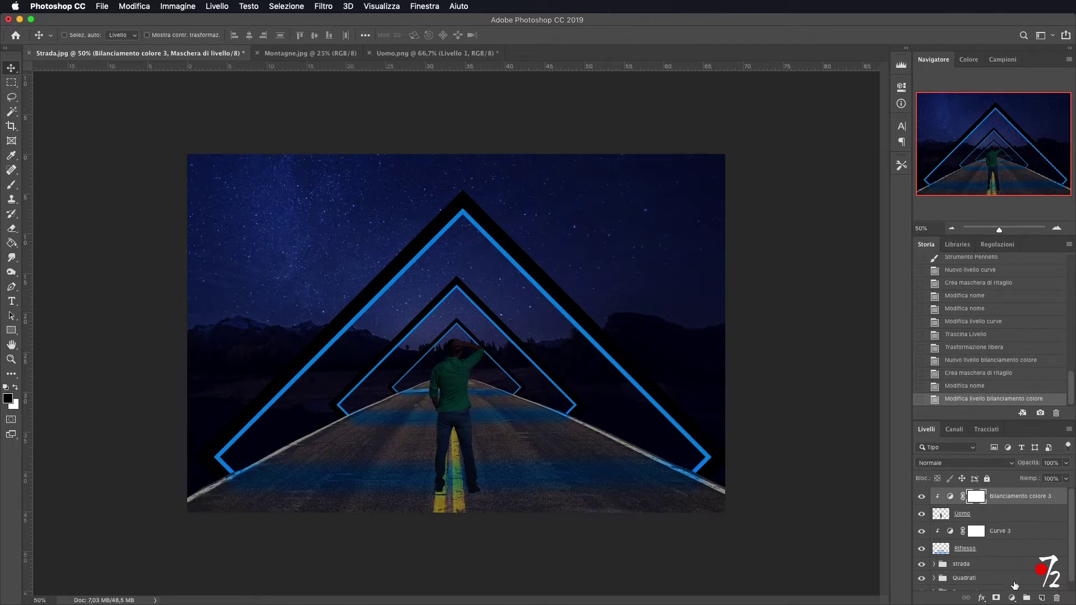
# Step: Add a Curves adjustment clipped to the Uomo layer and brighten it with a point at input 46, output 58
pyautogui.click(1012, 598)
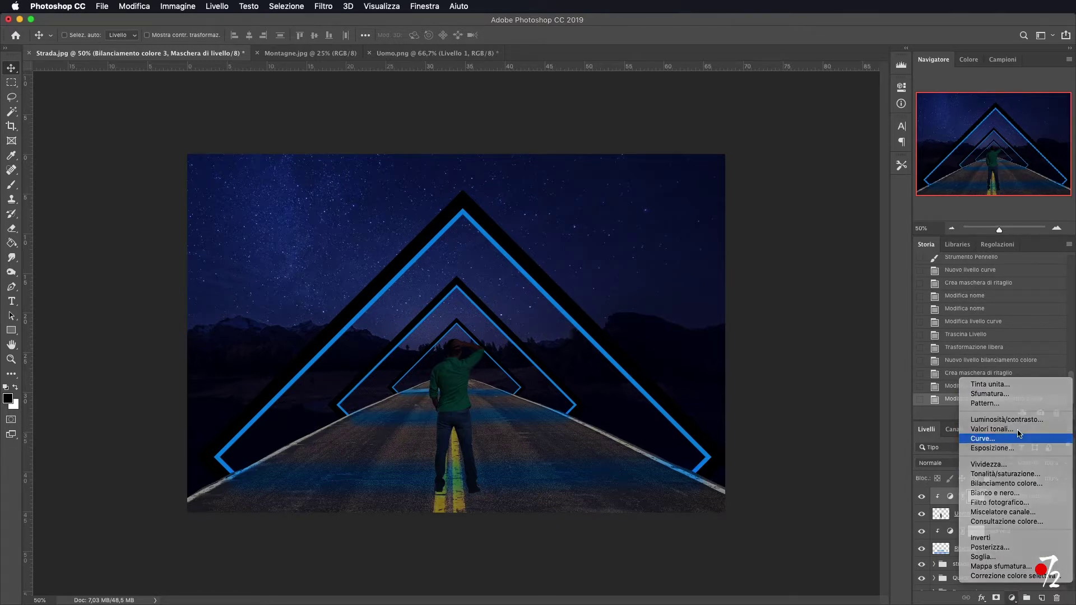
pyautogui.click(984, 439)
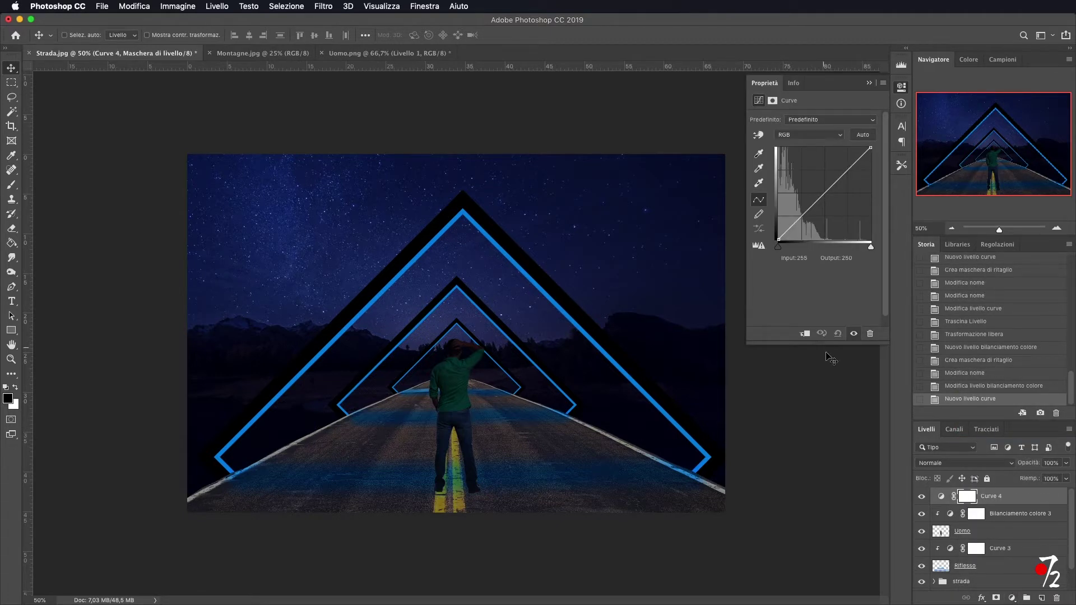
pyautogui.click(805, 334)
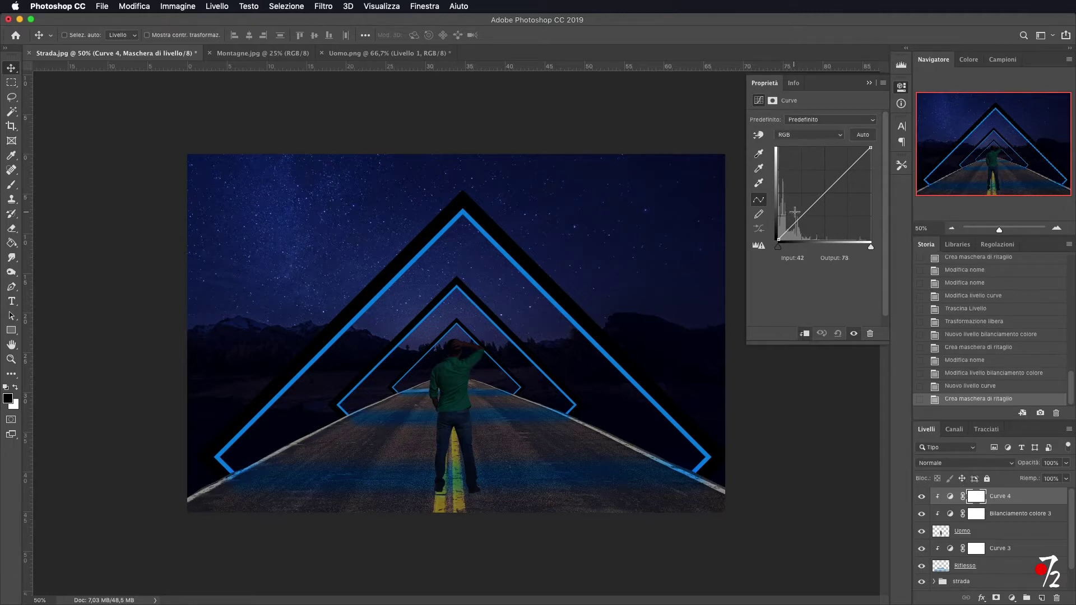
pyautogui.moveTo(797, 217); pyautogui.dragTo(795, 218)
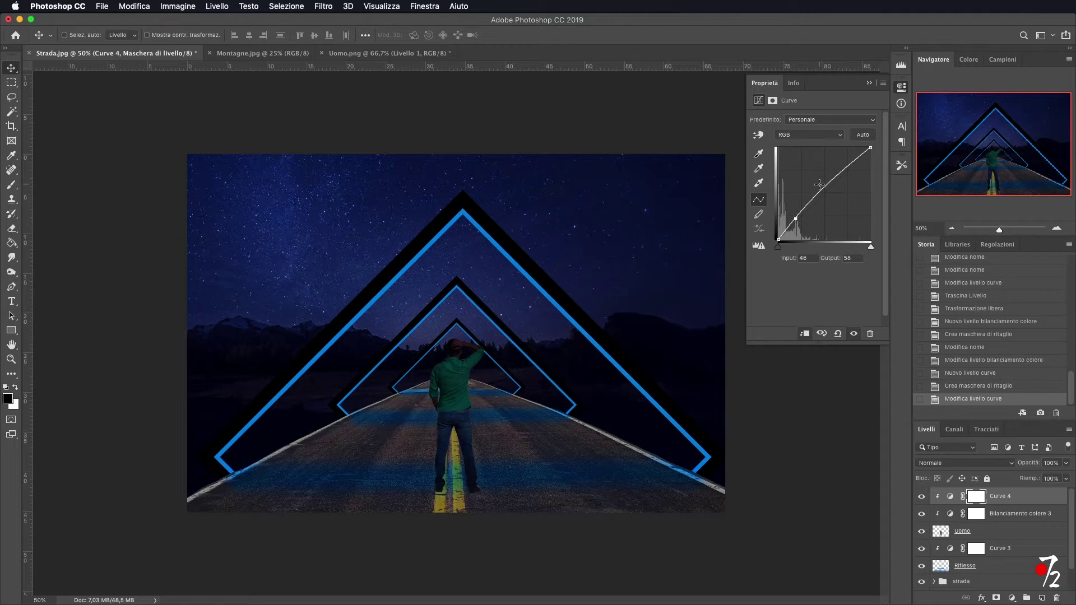
pyautogui.click(869, 84)
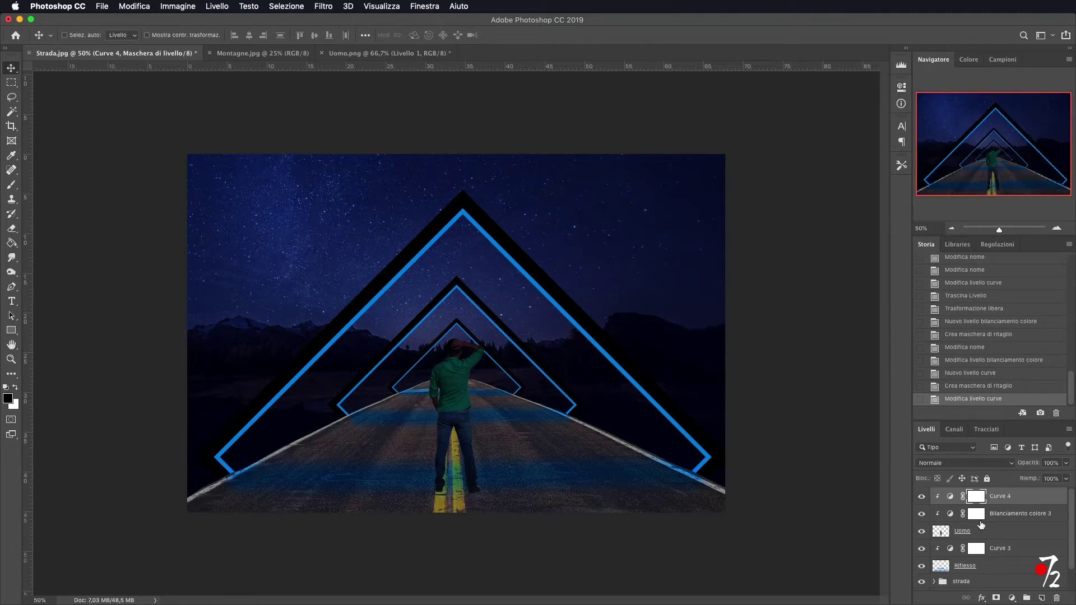
# Step: Duplicate the Uomo layer, place the copy unclipped above its adjustments, and move the copied man beside the original on the road
pyautogui.click(1000, 533)
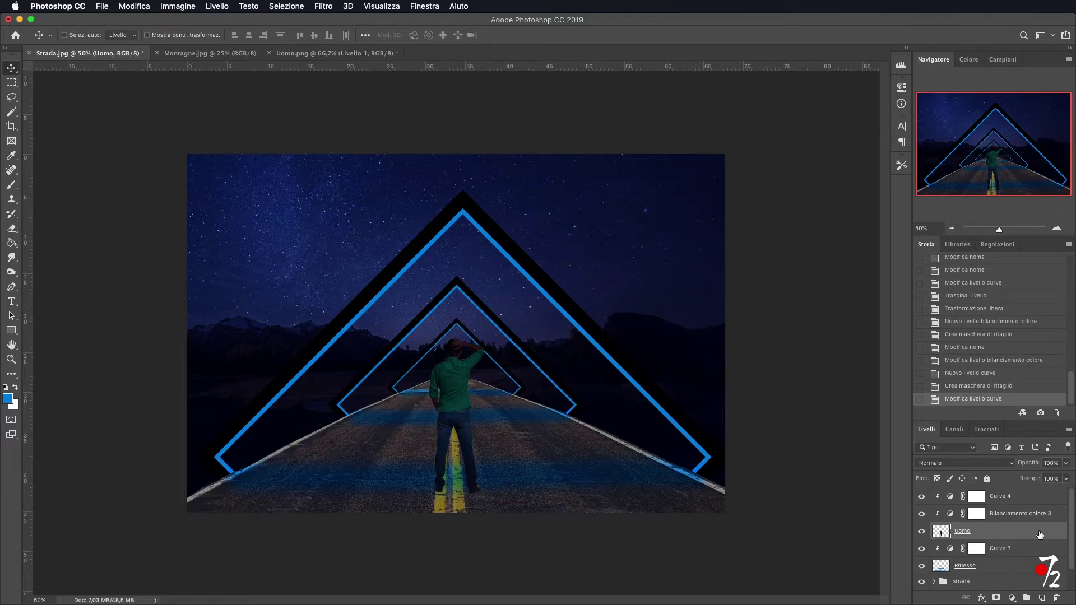
pyautogui.press('super+j')
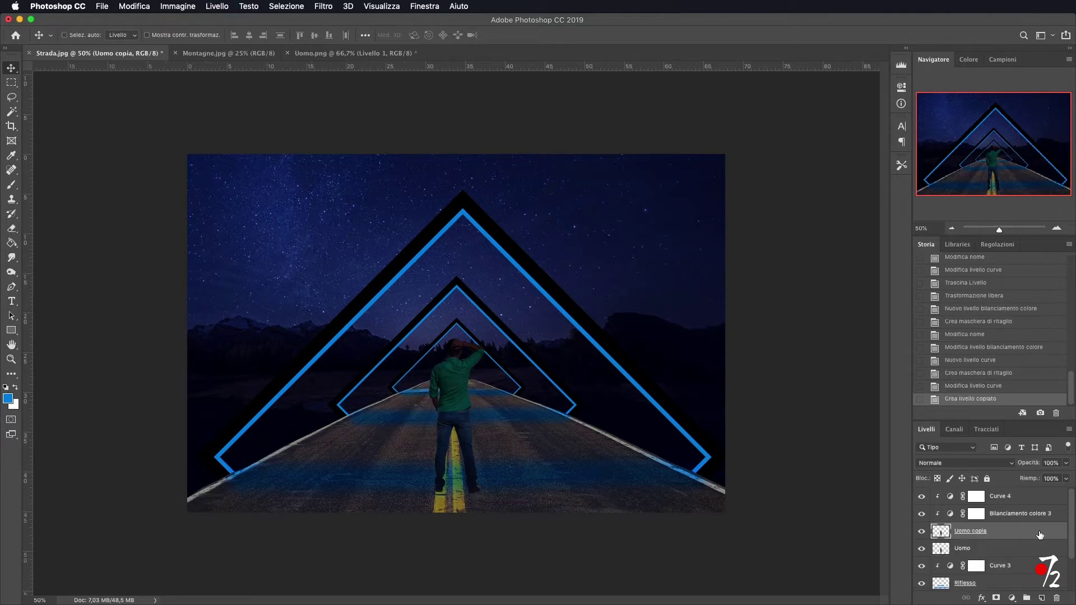
pyautogui.moveTo(1000, 532); pyautogui.dragTo(1004, 492)
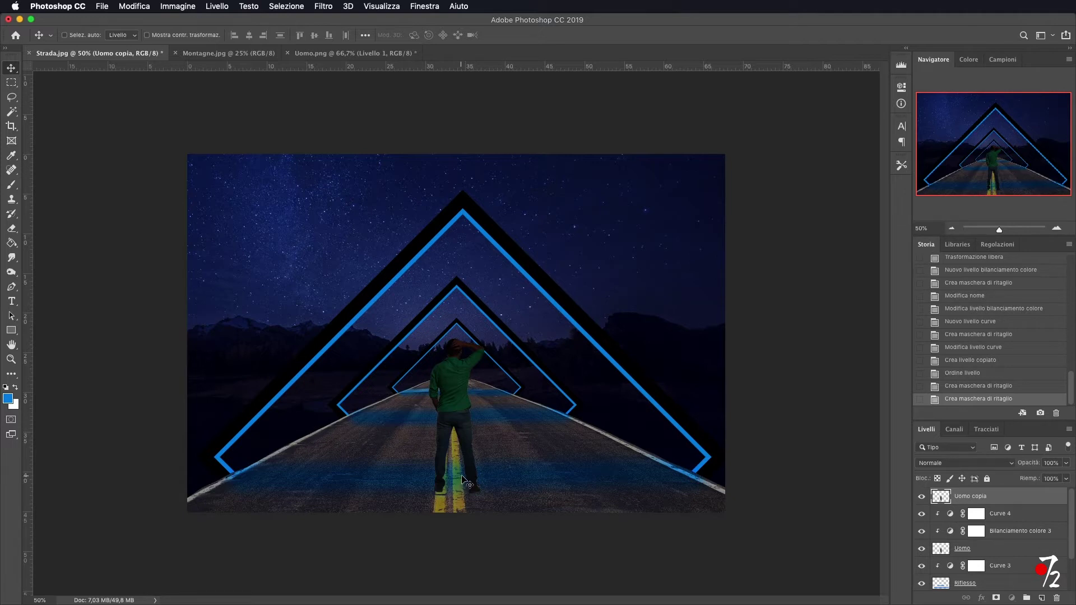
pyautogui.moveTo(454, 404); pyautogui.dragTo(552, 407)
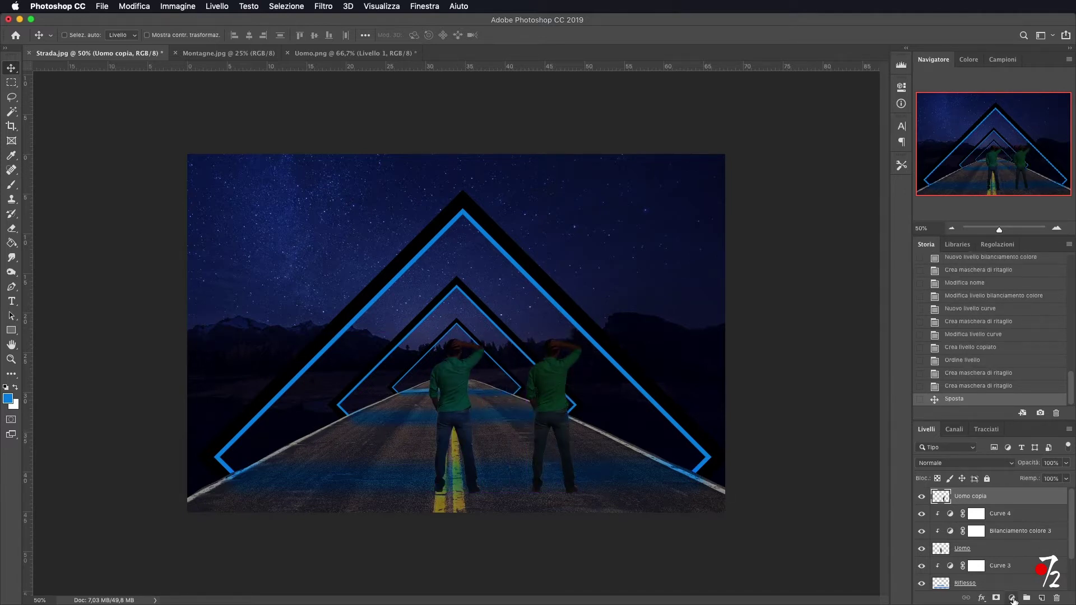
# Step: Turn the copied man black with a clipped Curves adjustment whose white end is lowered to output 0
pyautogui.click(1012, 598)
pyautogui.click(1009, 441)
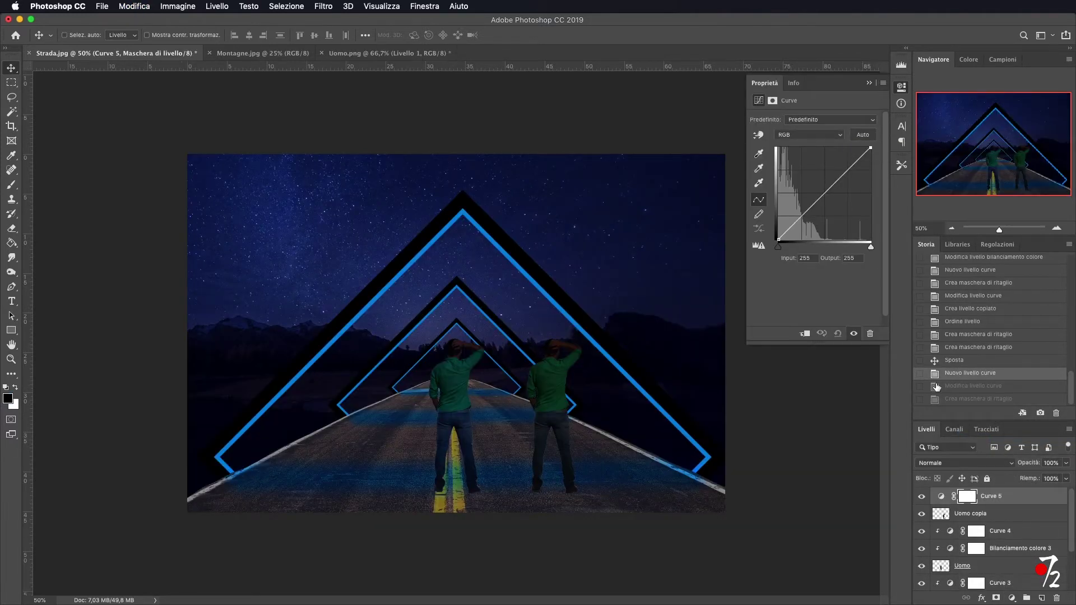
pyautogui.click(806, 334)
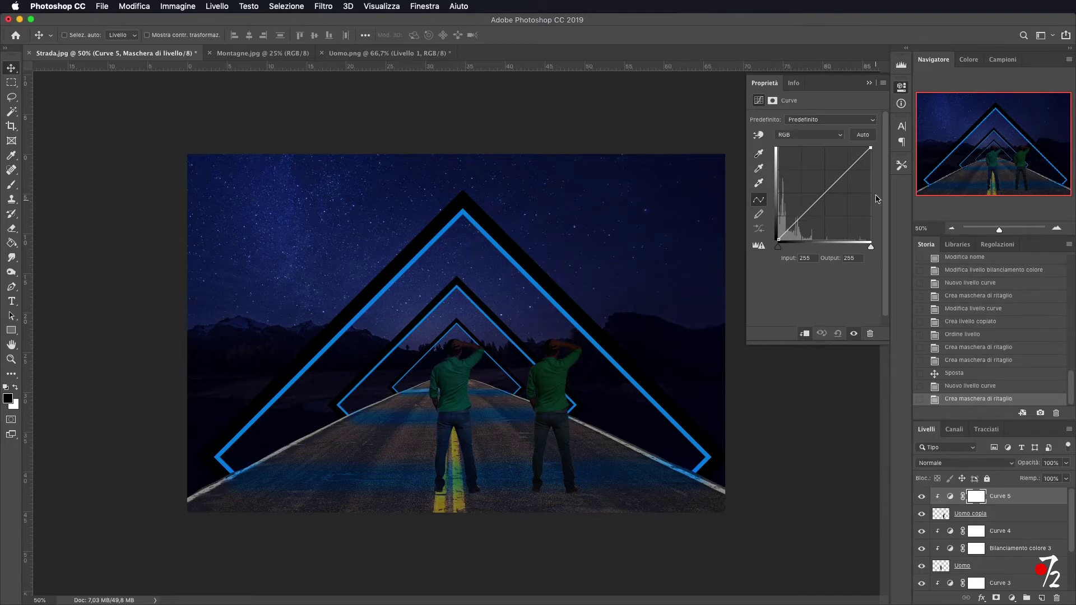
pyautogui.moveTo(871, 147); pyautogui.dragTo(871, 245)
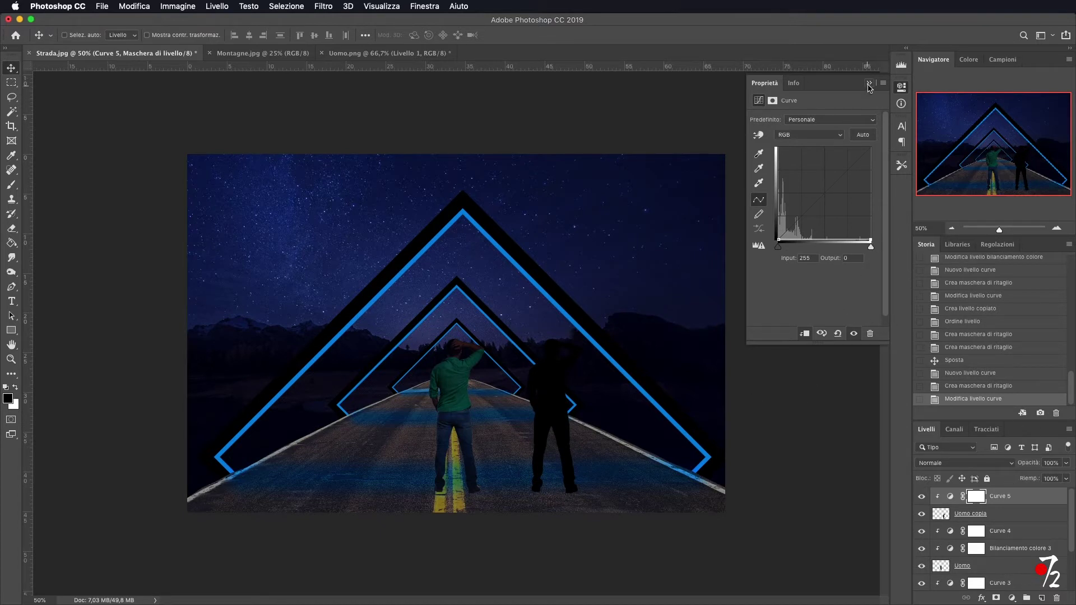
pyautogui.click(869, 84)
# Step: Rename the Uomo copia layer Ombra Uomo
pyautogui.doubleClick(981, 515)
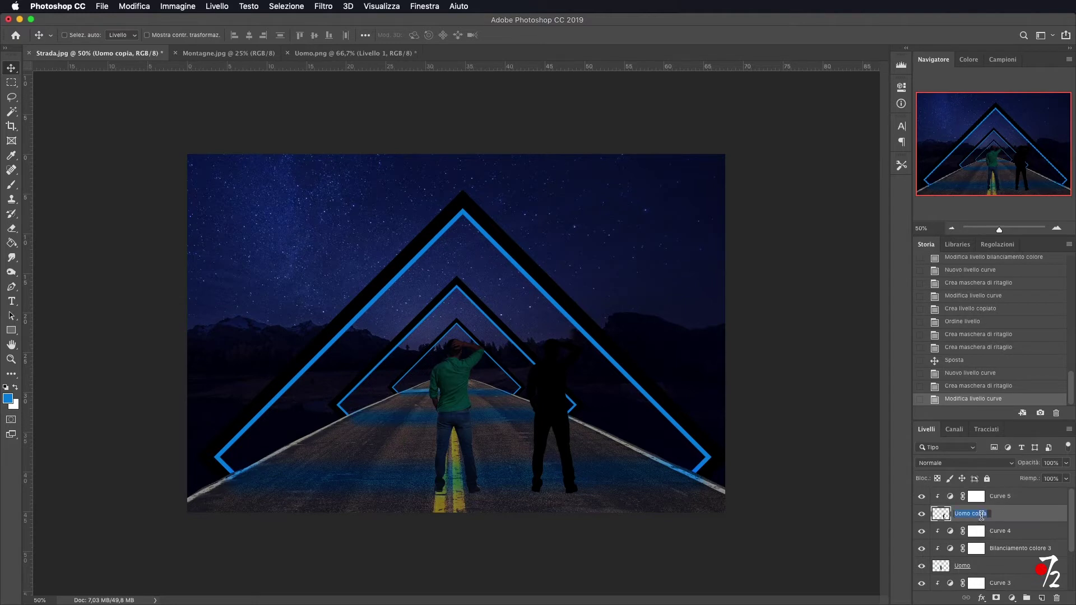
pyautogui.click(988, 515)
pyautogui.press('BackSpace')
pyautogui.press('BackSpace')
pyautogui.press('BackSpace')
pyautogui.write('Omb')
pyautogui.press('Return')
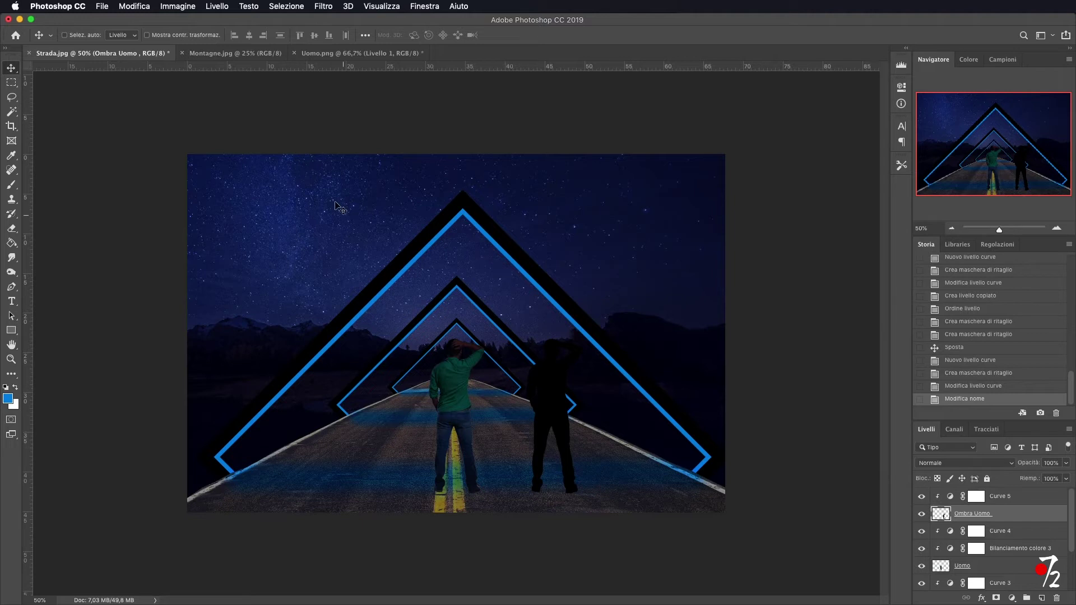
# Step: Flip the Ombra Uomo silhouette vertically and place it directly below the man, with its shoes meeting his feet
pyautogui.click(134, 7)
pyautogui.moveTo(277, 267)
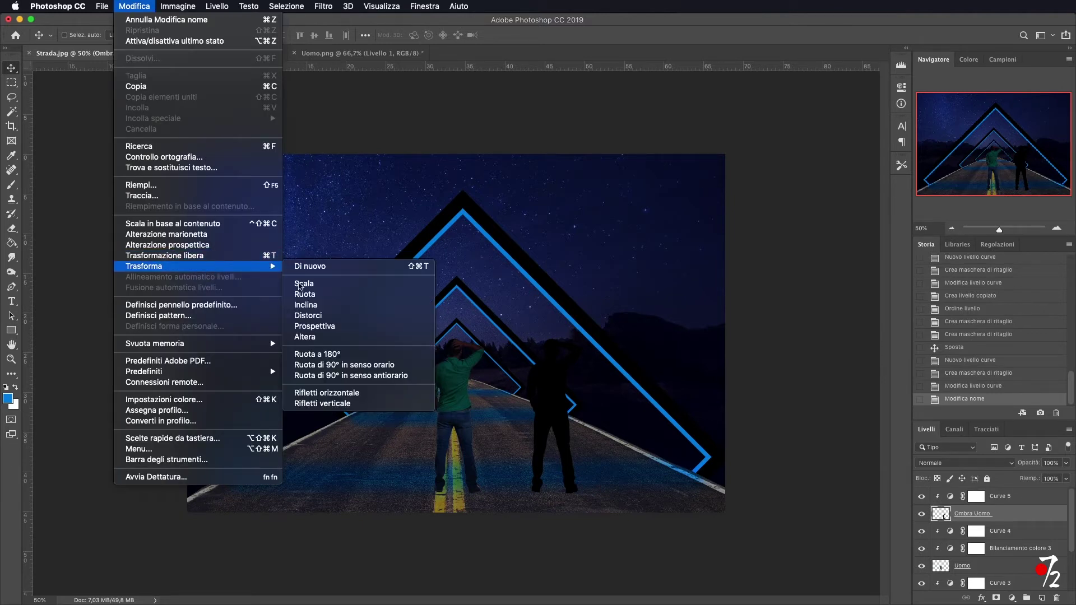
pyautogui.click(374, 404)
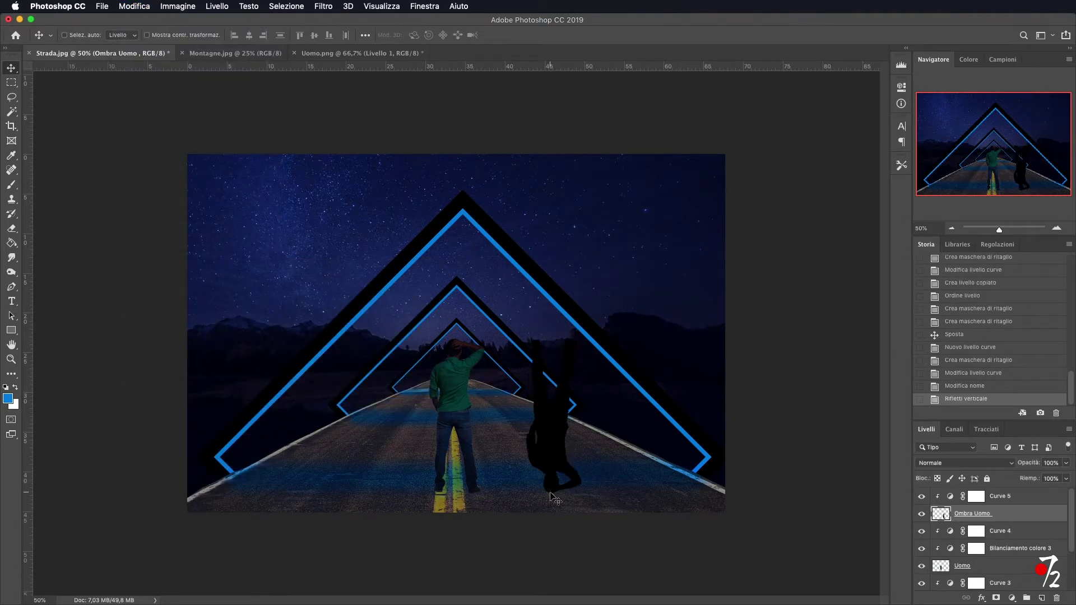
pyautogui.click(951, 227)
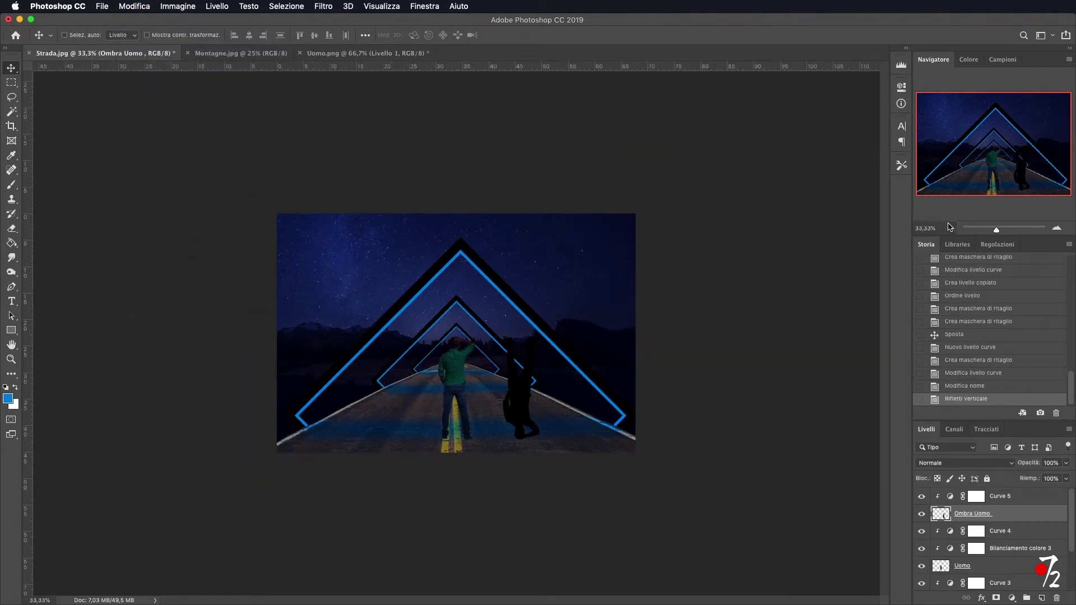
pyautogui.moveTo(510, 413); pyautogui.dragTo(447, 498)
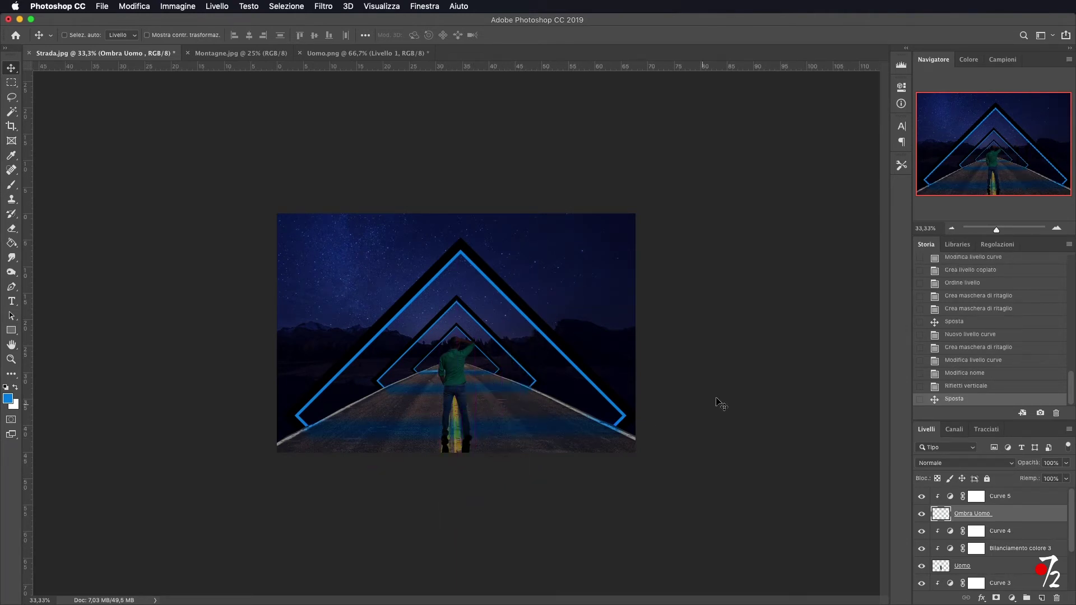
pyautogui.click(1056, 228)
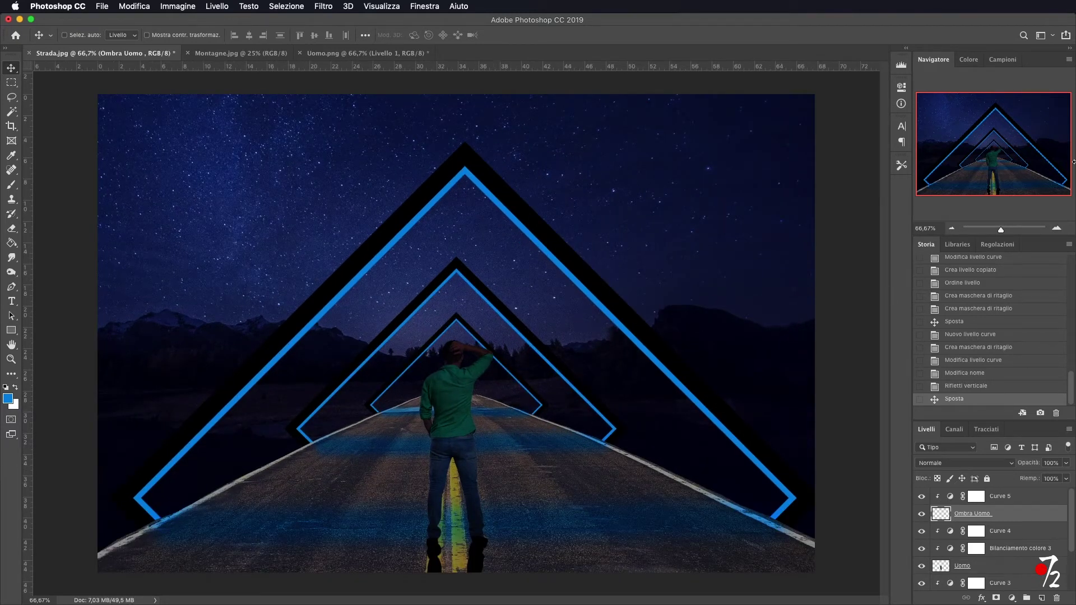
pyautogui.click(1060, 231)
pyautogui.click(1060, 230)
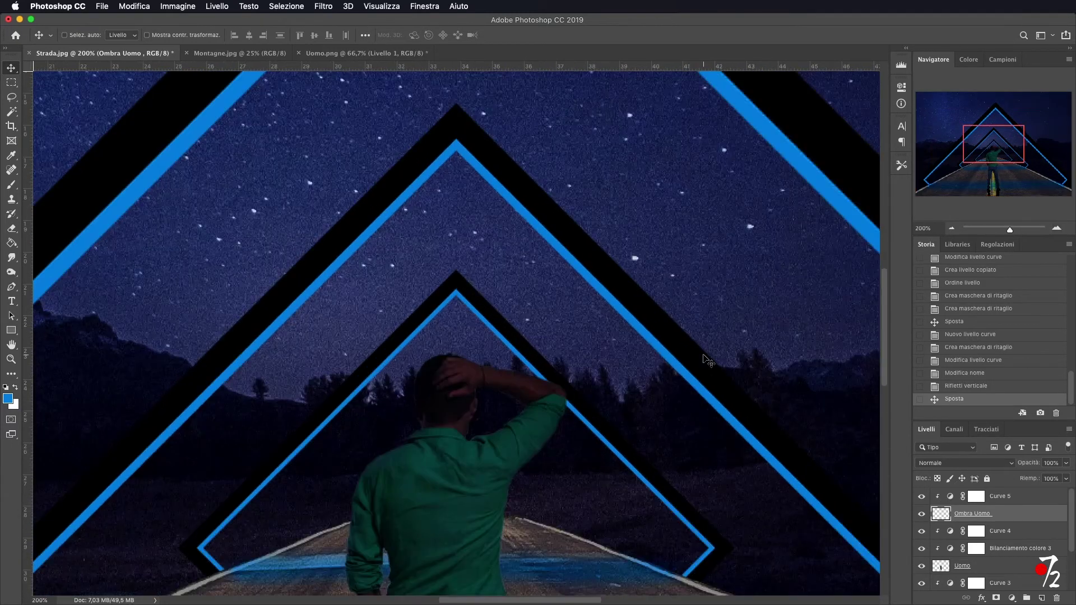
pyautogui.scroll(-10, 704, 357)
pyautogui.moveTo(605, 435)
pyautogui.mouseDown()
pyautogui.moveTo(607, 458)
pyautogui.moveTo(609, 444)
pyautogui.mouseUp()
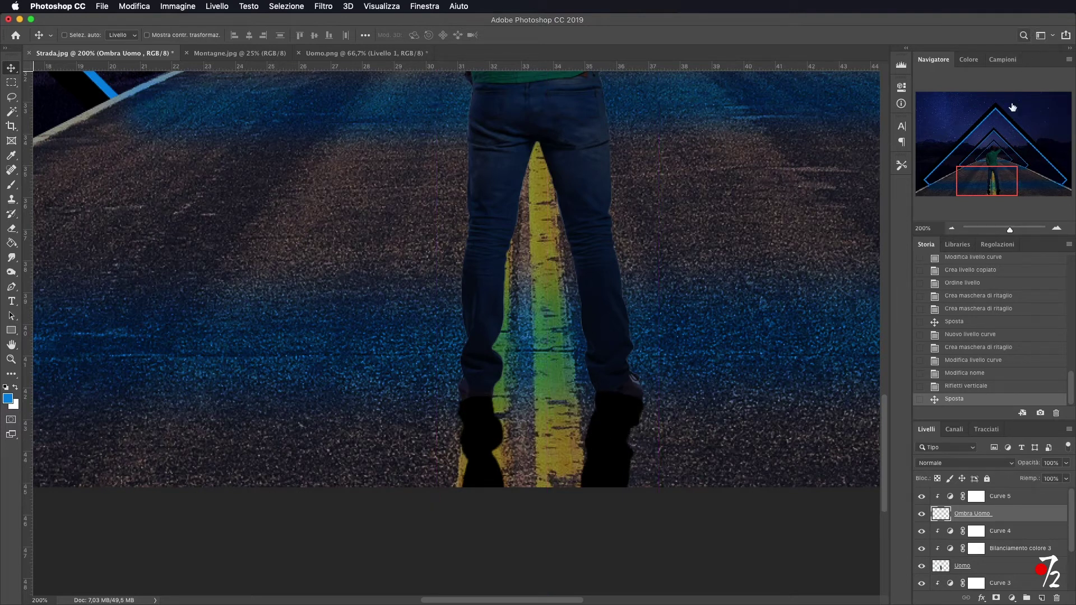
# Step: Apply a Perspective transform to the Ombra Uomo silhouette, spreading its lower edge symmetrically to a width of about 464%
pyautogui.click(951, 229)
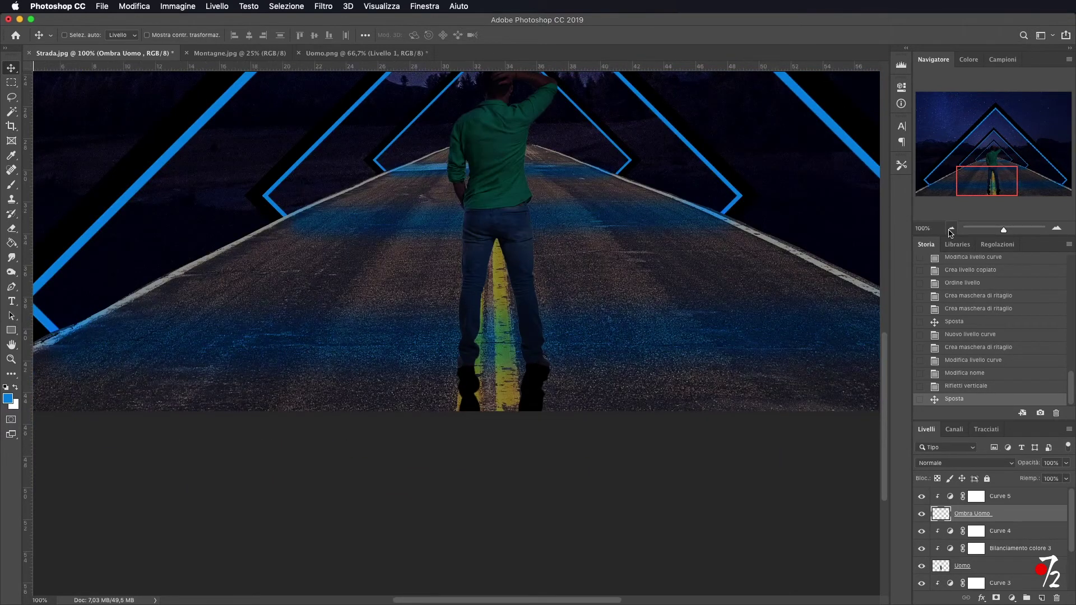
pyautogui.click(950, 229)
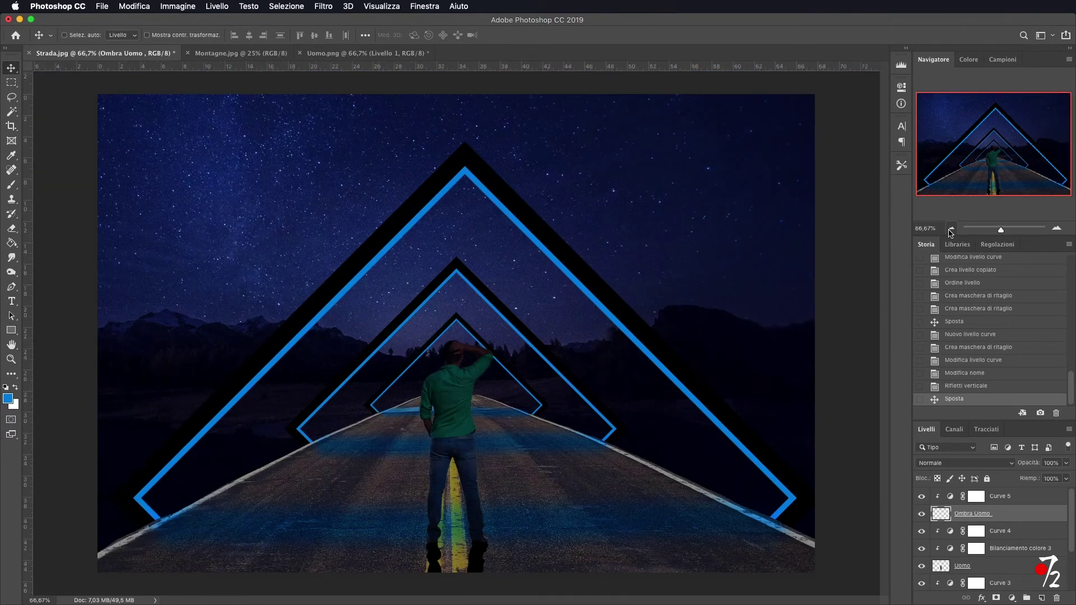
pyautogui.click(133, 7)
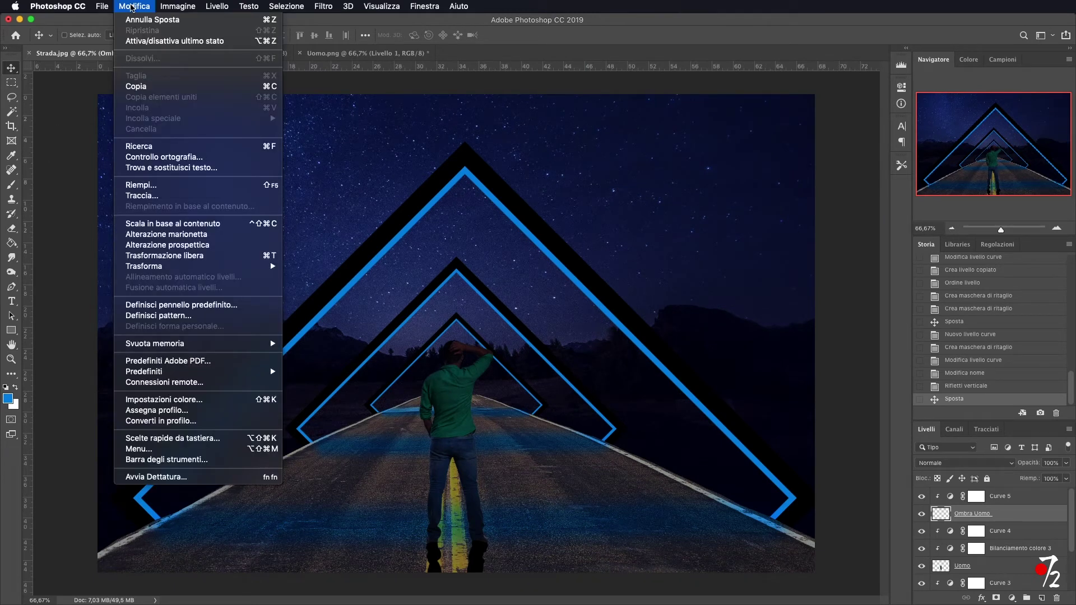
pyautogui.moveTo(181, 269)
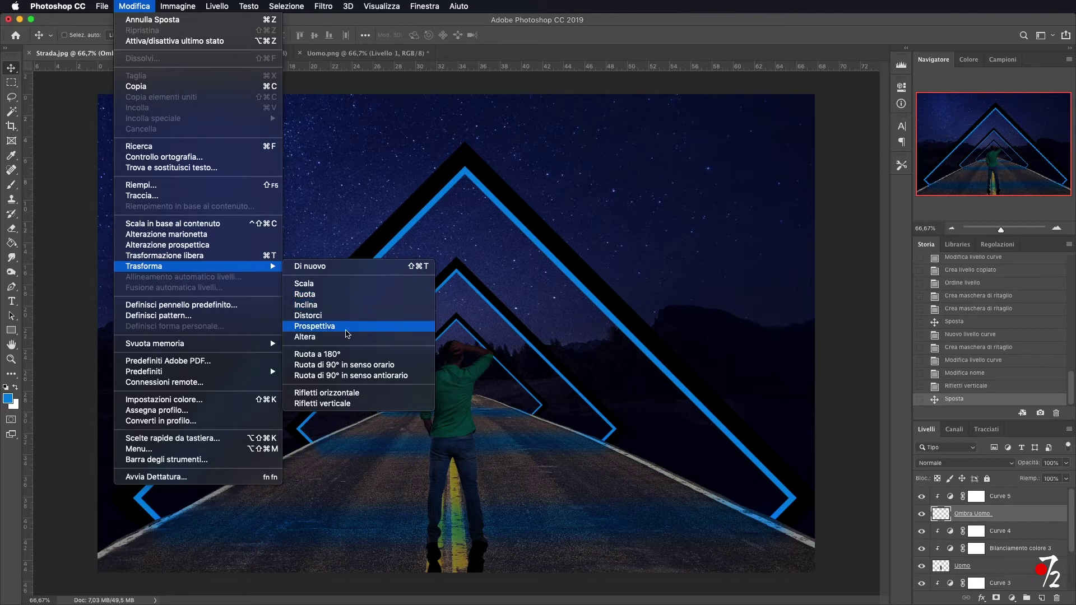
pyautogui.click(344, 329)
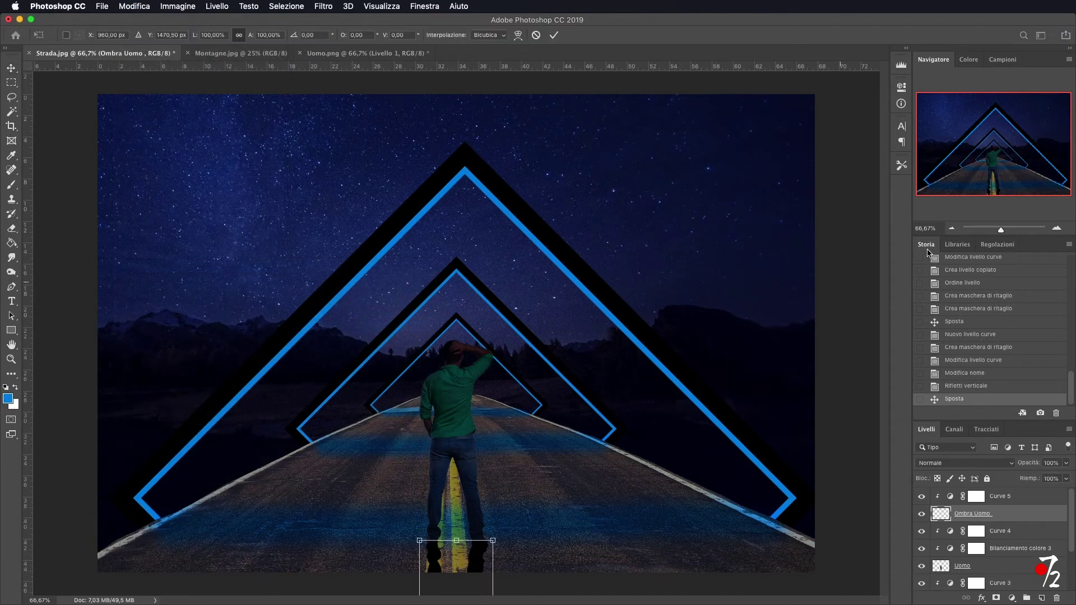
pyautogui.click(952, 229)
pyautogui.click(952, 230)
pyautogui.moveTo(471, 489); pyautogui.dragTo(521, 488)
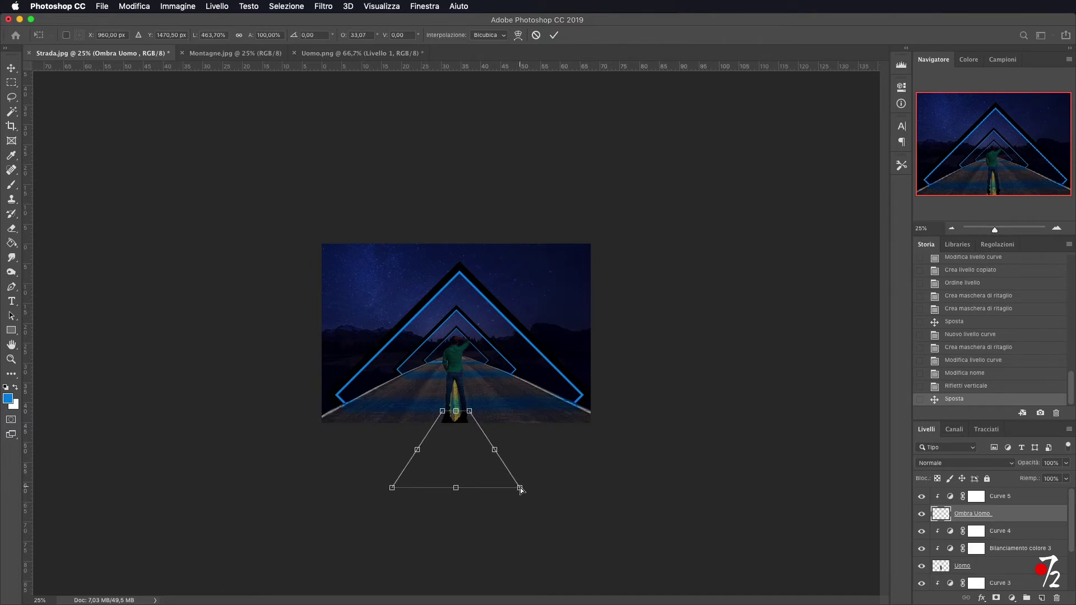
pyautogui.click(555, 35)
# Step: Lower the opacity of the Ombra Uomo layer to 51%
pyautogui.click(1057, 228)
pyautogui.click(1057, 229)
pyautogui.click(1057, 229)
pyautogui.click(1057, 229)
pyautogui.scroll(-10, 569, 373)
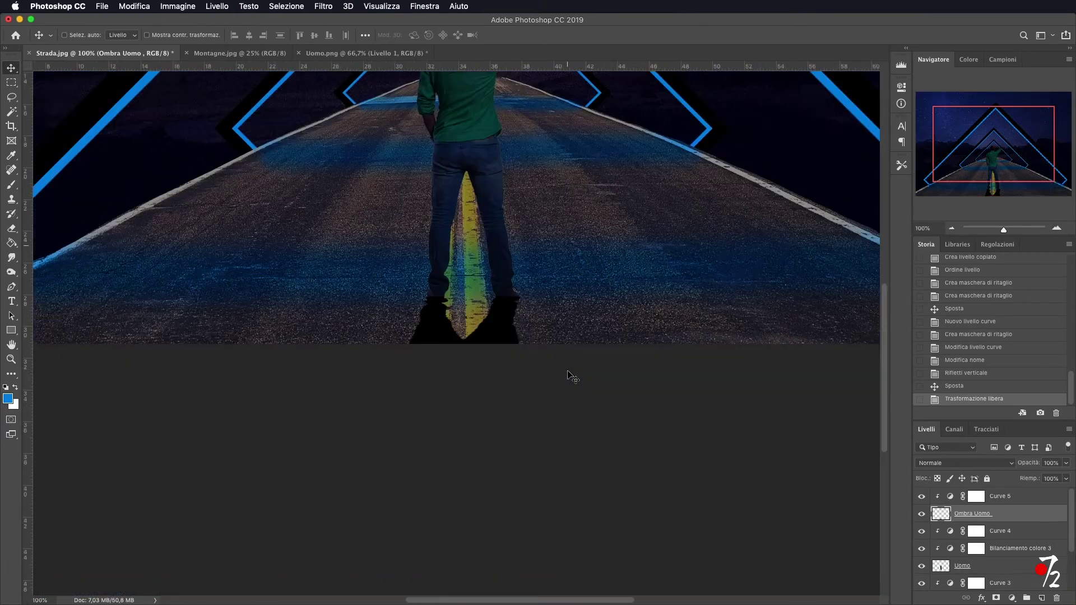
pyautogui.scroll(4, 567, 372)
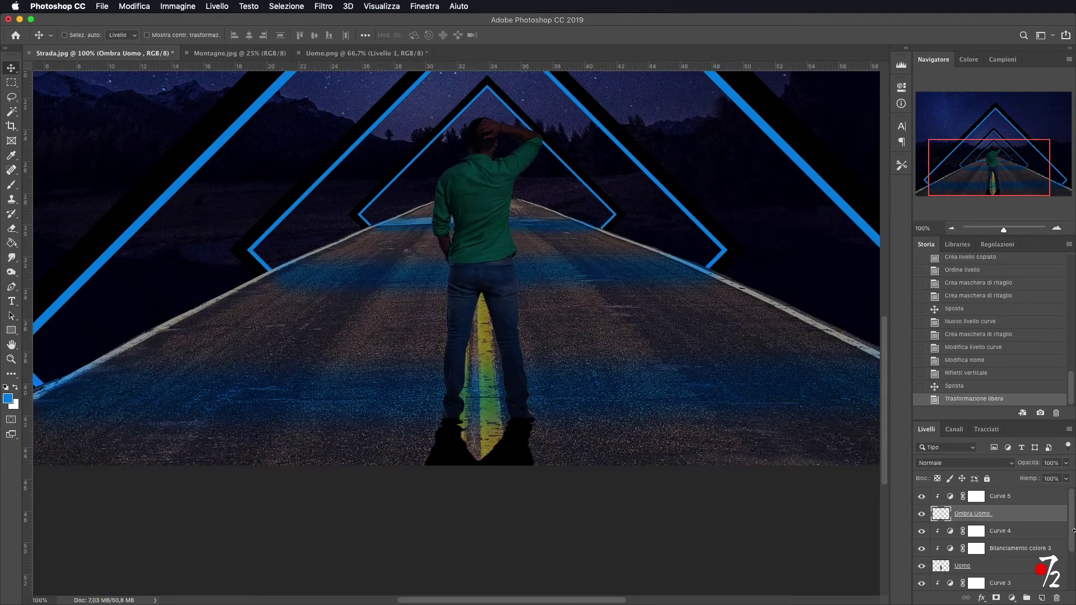
pyautogui.click(1067, 466)
pyautogui.moveTo(1066, 477); pyautogui.dragTo(1041, 486)
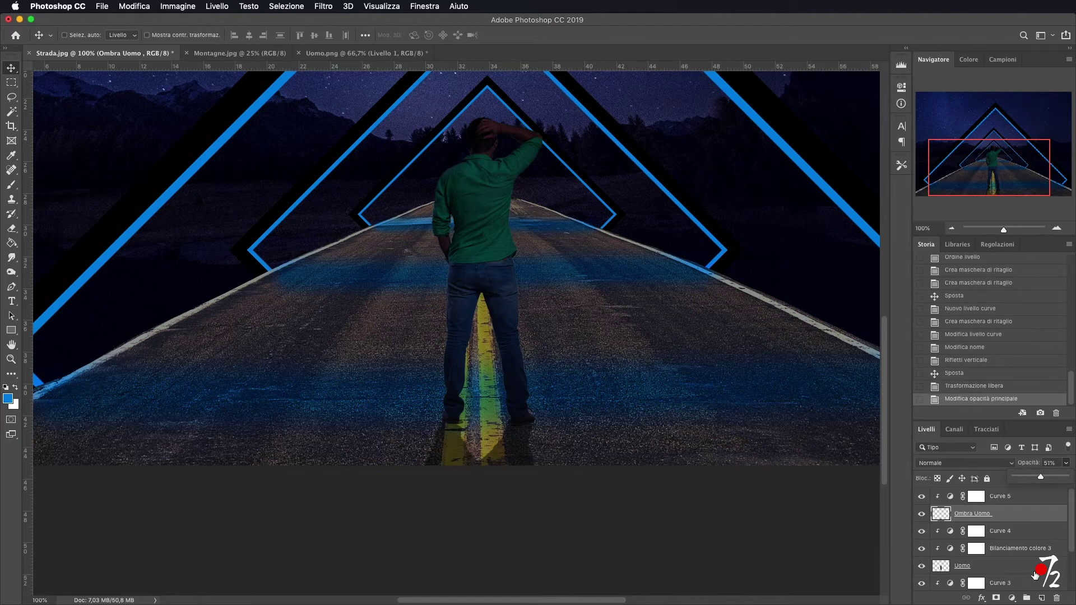
# Step: Group the Ombra Uomo layer together with its clipped Curve 5 adjustment
pyautogui.click(951, 230)
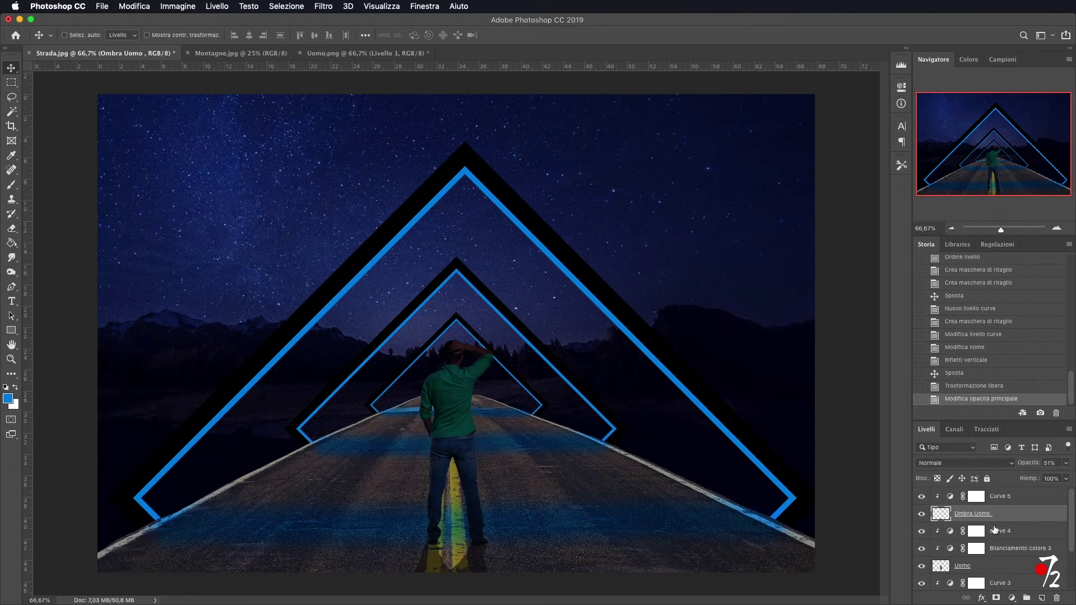
pyautogui.keyDown('shift'); pyautogui.click(1026, 550); pyautogui.keyUp('shift')
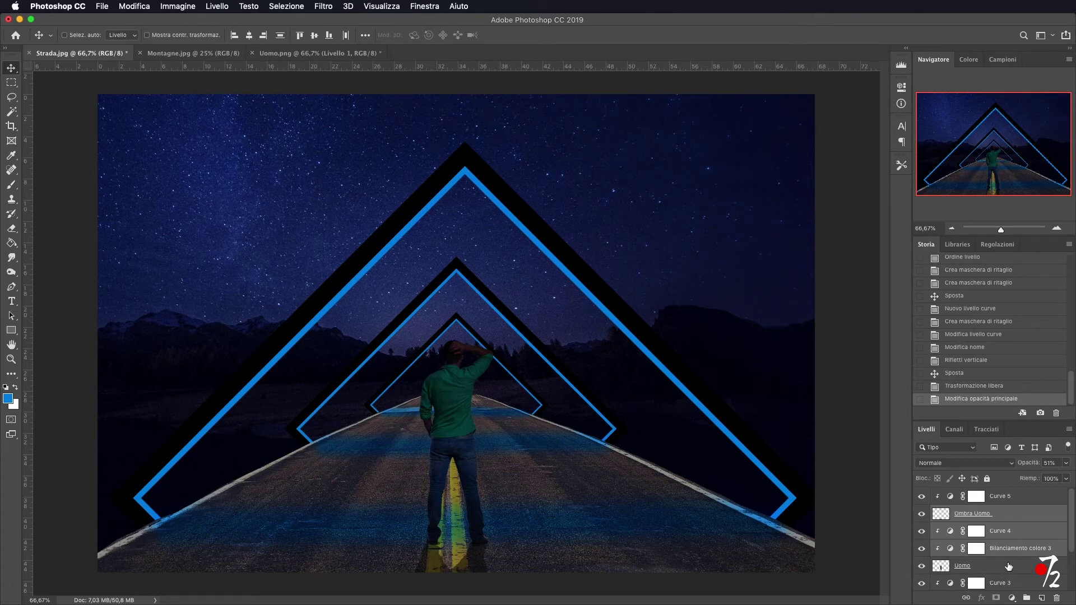
pyautogui.click(1014, 517)
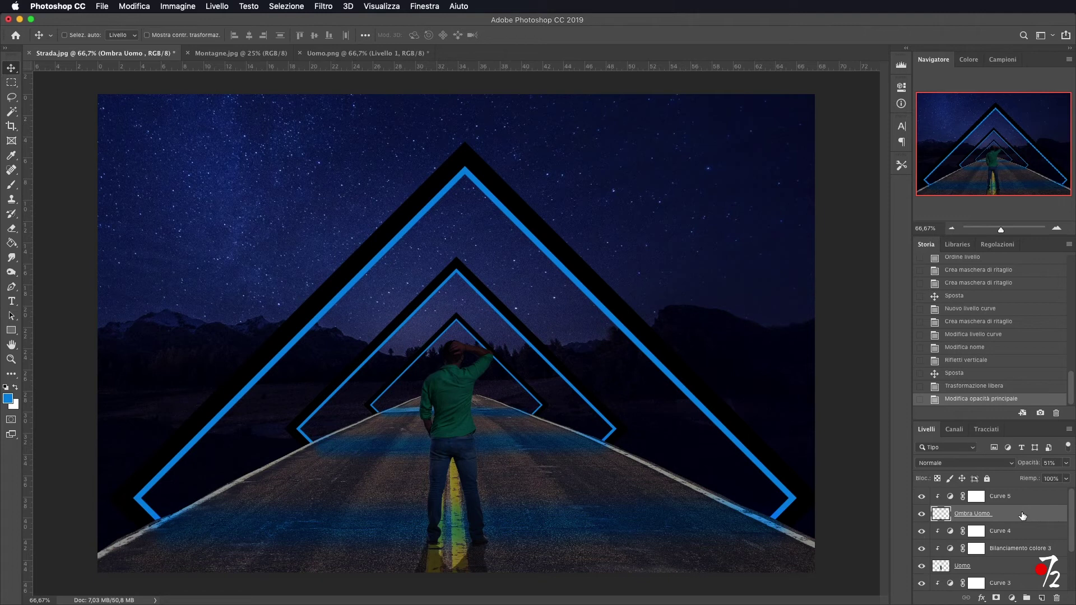
pyautogui.keyDown('shift'); pyautogui.click(1024, 499); pyautogui.keyUp('shift')
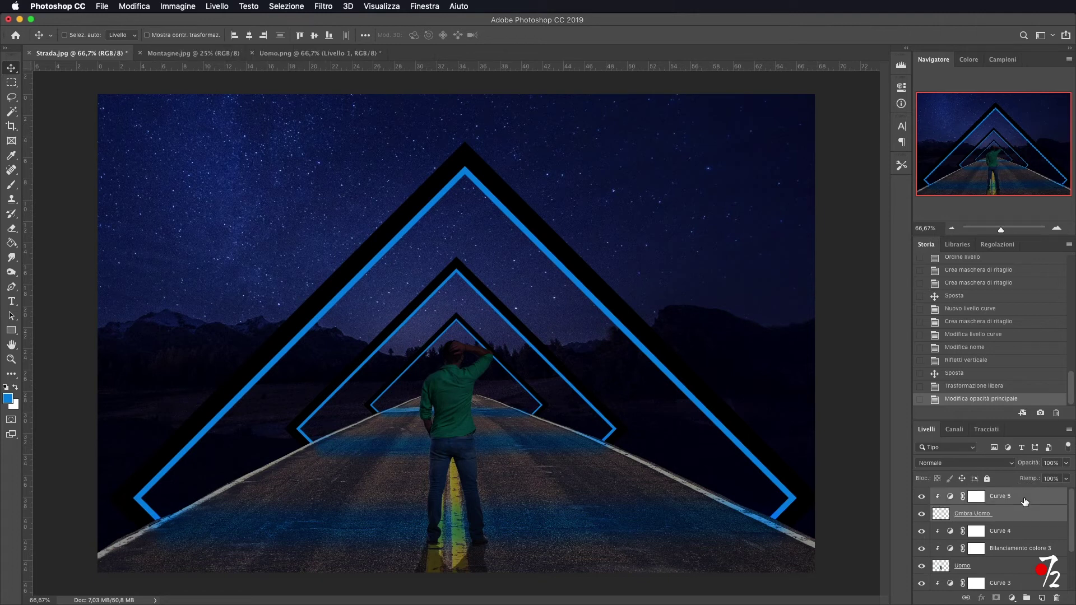
pyautogui.press('super+g')
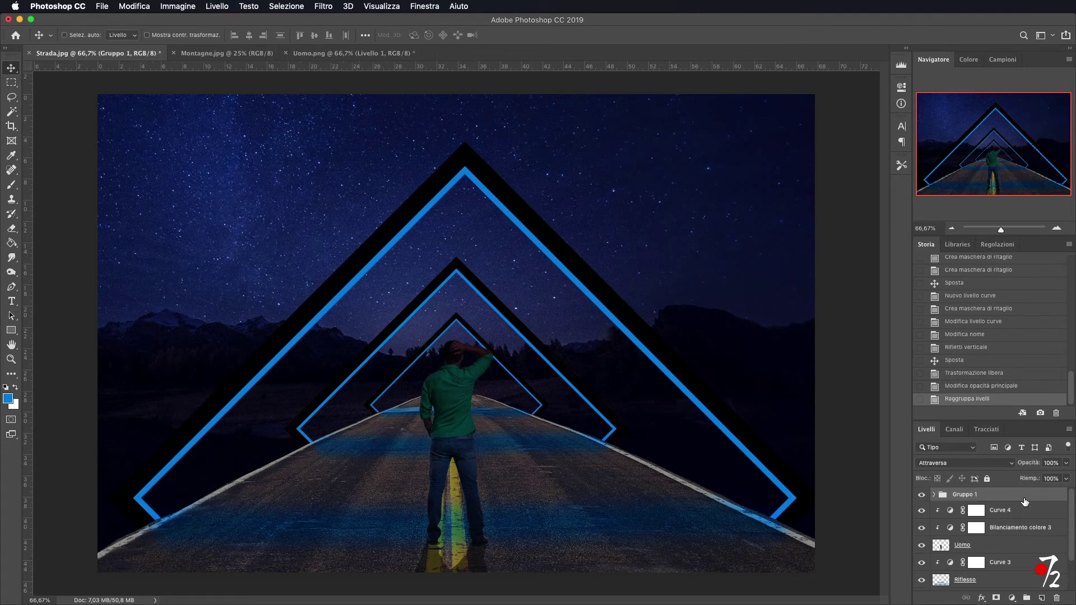
# Step: Rename the new group Ombra and place it directly beneath the Uomo layer
pyautogui.doubleClick(968, 496)
pyautogui.write('Om')
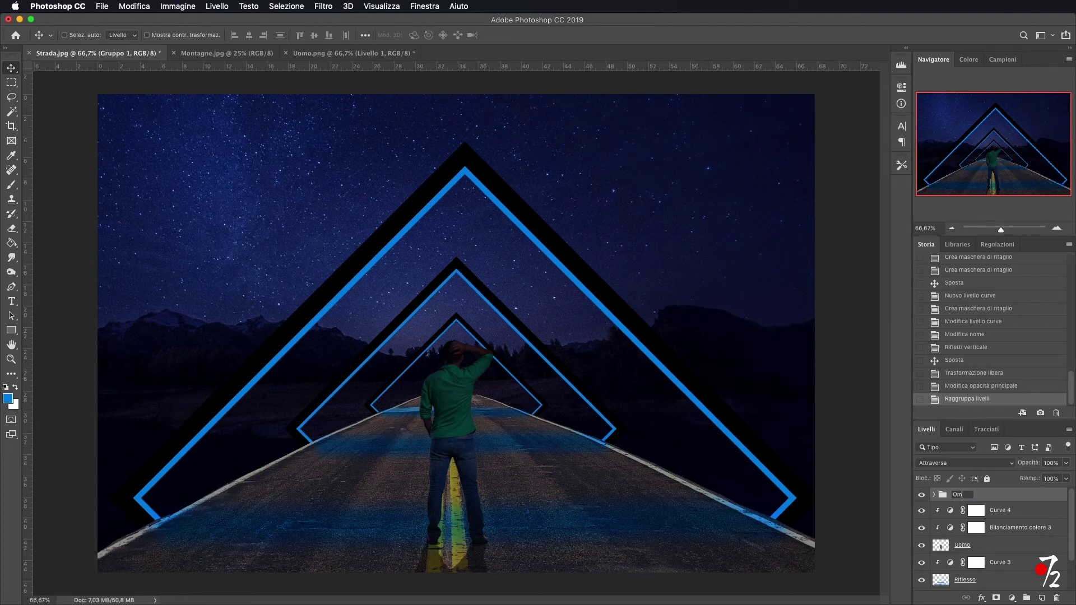
pyautogui.write('bra')
pyautogui.press('Return')
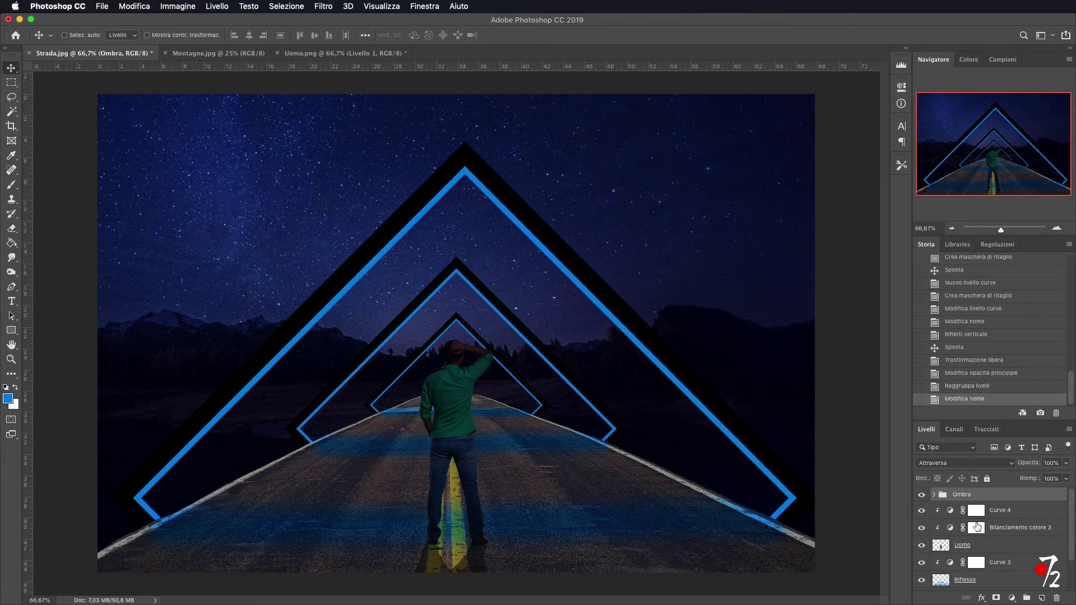
pyautogui.moveTo(987, 495); pyautogui.dragTo(994, 552)
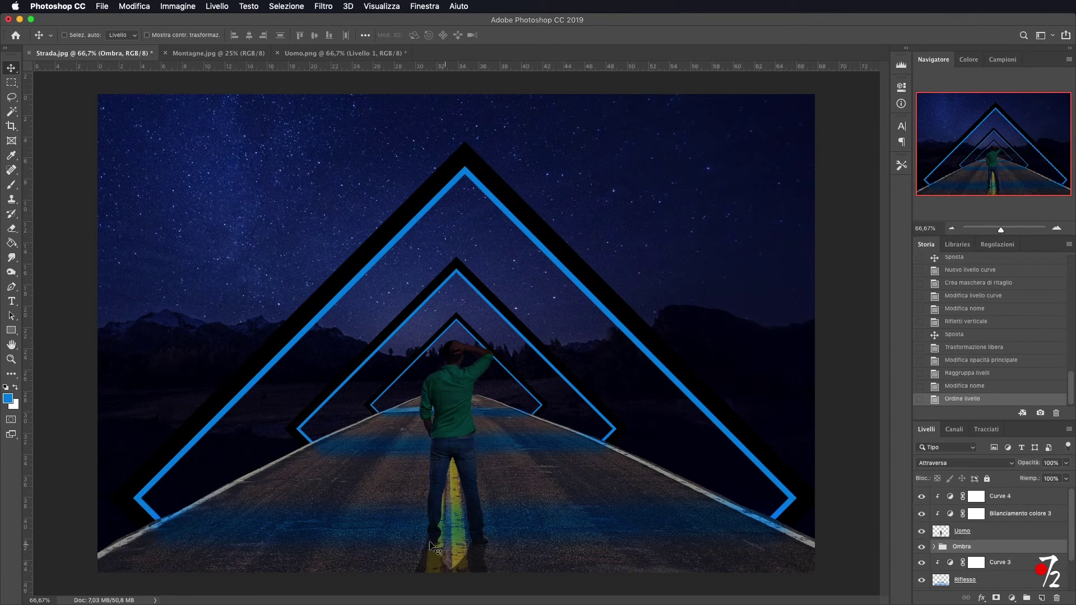
# Step: Examine how the shadow meets the man's shoes up close, and review the whole composite and its layer stack
pyautogui.click(1057, 228)
pyautogui.click(1056, 228)
pyautogui.click(1056, 228)
pyautogui.click(1056, 228)
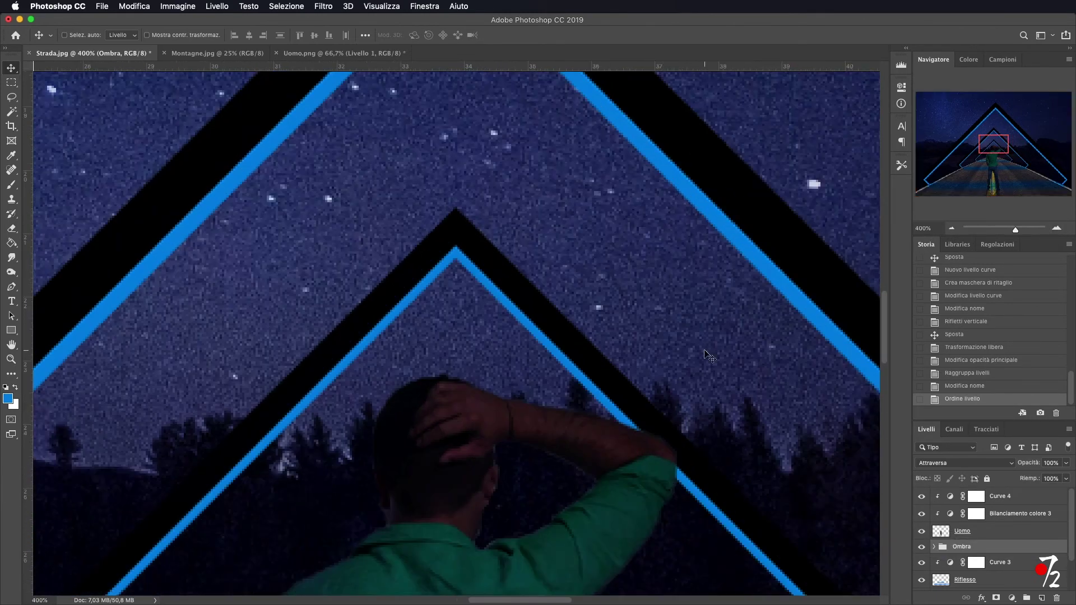
pyautogui.scroll(-10, 707, 351)
pyautogui.scroll(-6, 707, 353)
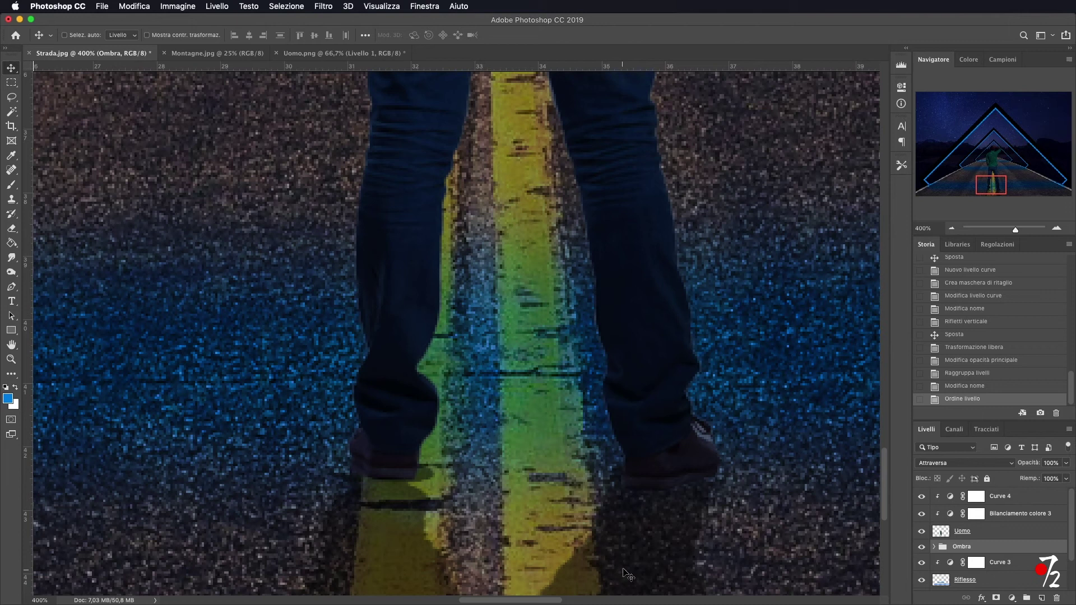
pyautogui.click(951, 229)
pyautogui.click(952, 229)
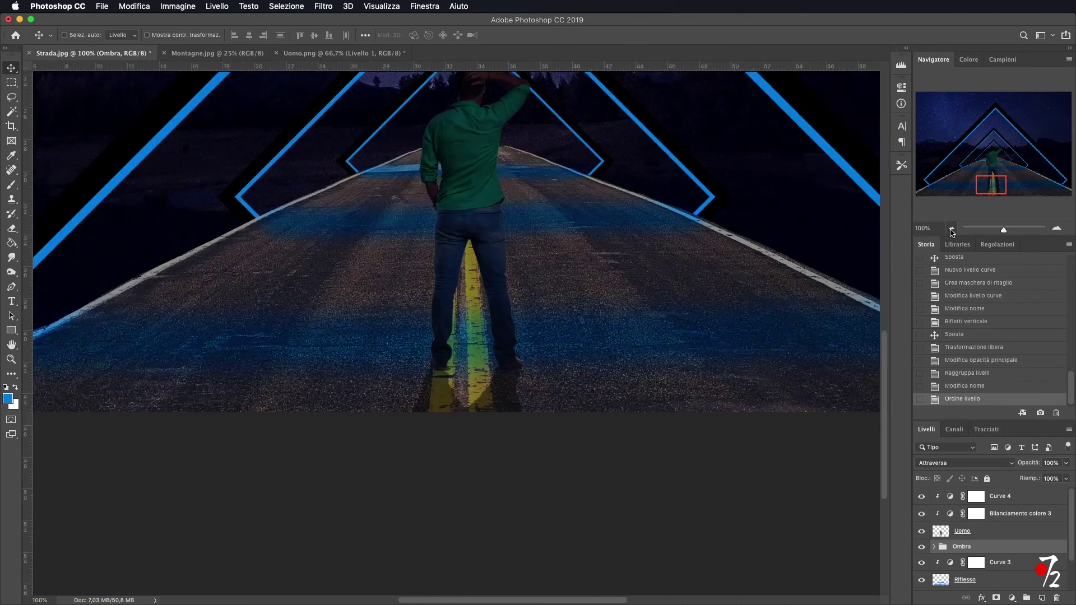
pyautogui.click(952, 228)
pyautogui.click(952, 229)
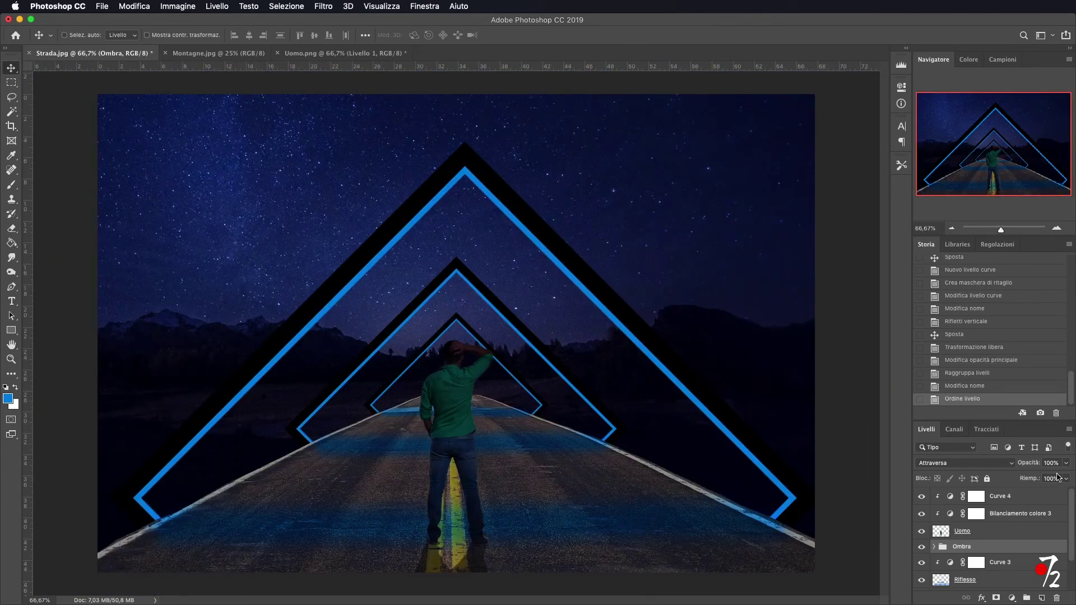
pyautogui.scroll(-2, 1029, 518)
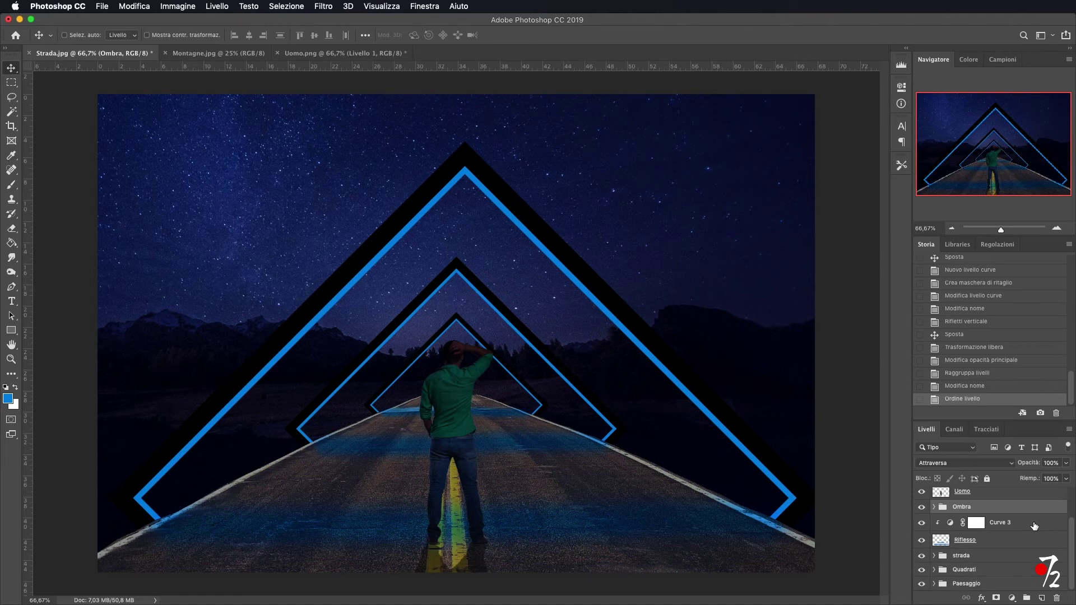
pyautogui.click(952, 229)
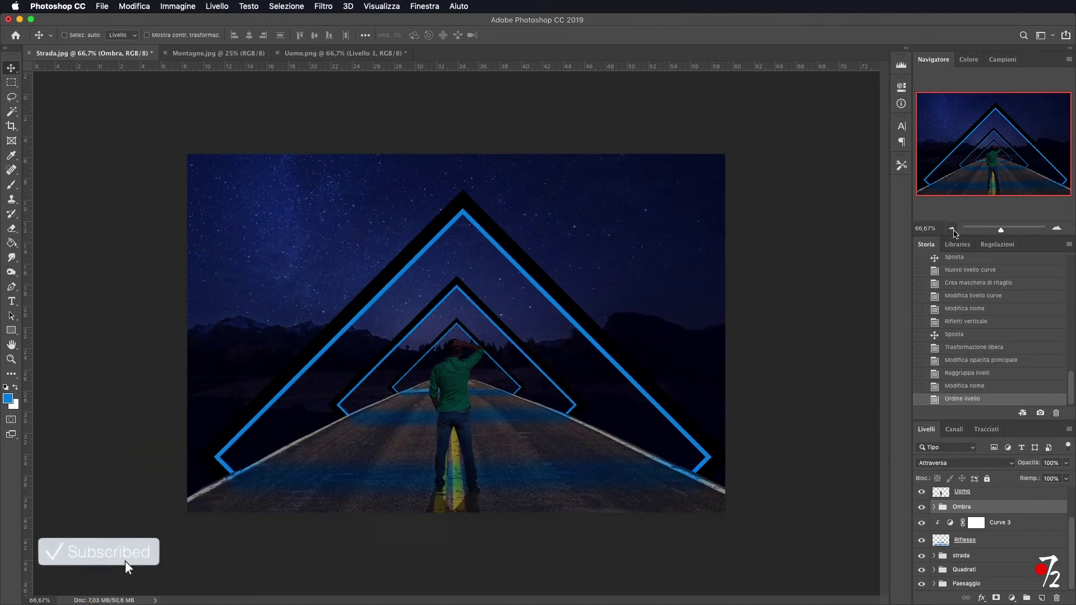